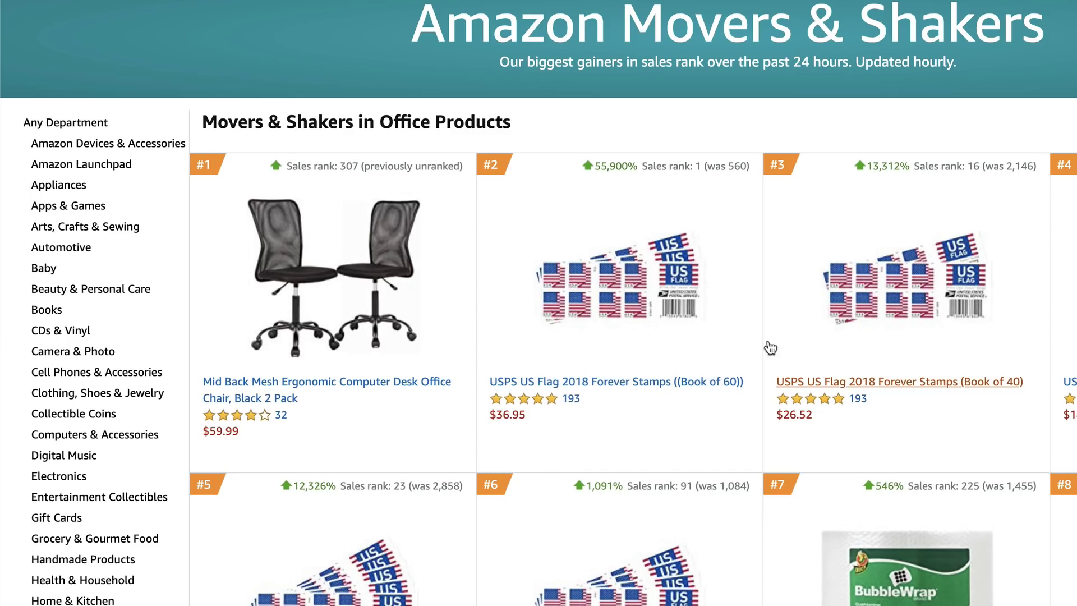
Return to Amazon's all-department Movers & Shakers page and open the Most Wished For list
{"action": "scroll", "coordinate": [463, 412], "scroll_direction": "down", "scroll_amount": 1}
{"action": "scroll", "coordinate": [463, 412], "scroll_direction": "down", "scroll_amount": 2}
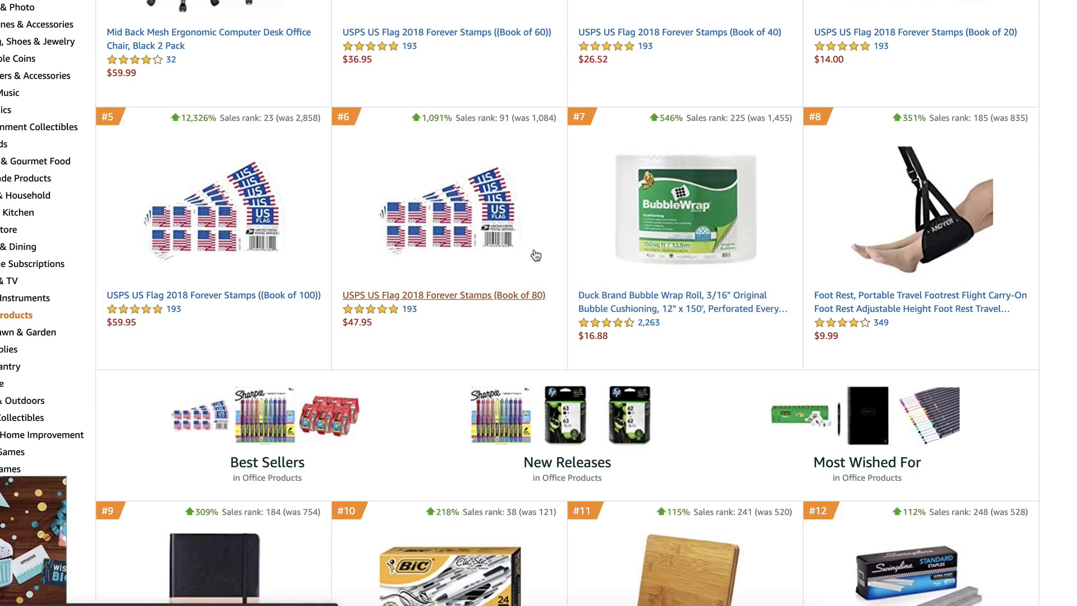
{"action": "scroll", "coordinate": [59, 286], "scroll_direction": "up", "scroll_amount": 4}
{"action": "scroll", "coordinate": [59, 286], "scroll_direction": "left", "scroll_amount": 2}
{"action": "scroll", "coordinate": [225, 179], "scroll_direction": "up", "scroll_amount": 3}
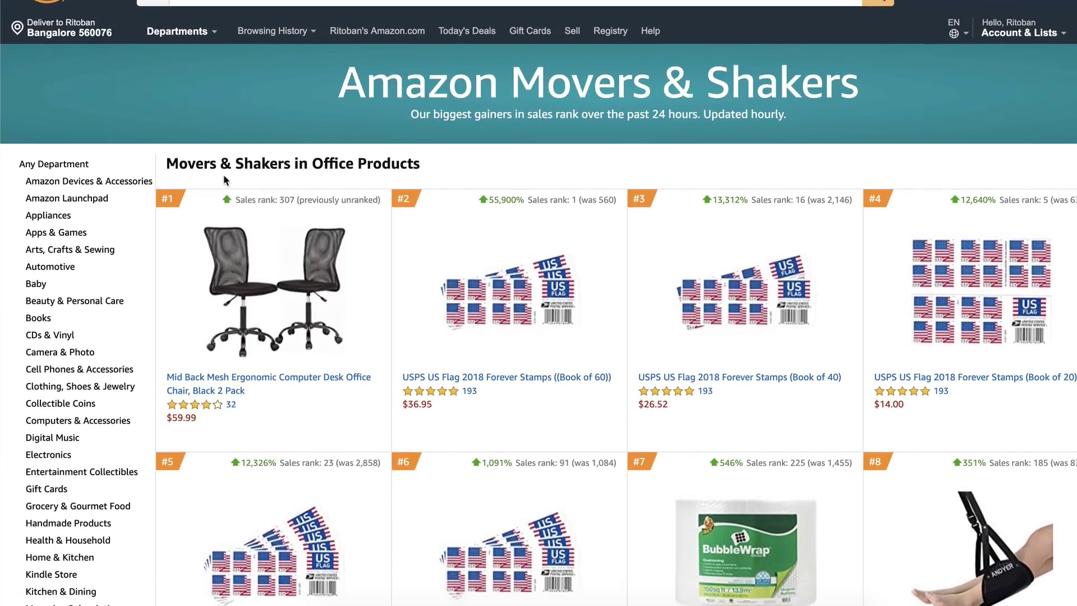
{"action": "scroll", "coordinate": [224, 180], "scroll_direction": "left", "scroll_amount": 3}
{"action": "scroll", "coordinate": [168, 225], "scroll_direction": "up", "scroll_amount": 3}
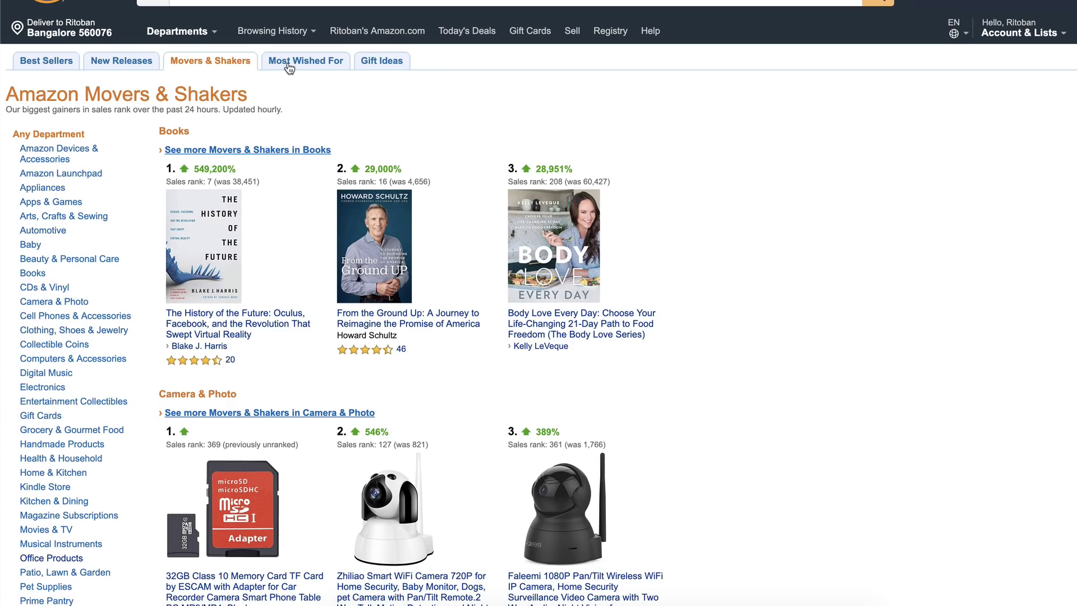
{"action": "left_click", "coordinate": [291, 66]}
{"action": "scroll", "coordinate": [157, 262], "scroll_direction": "down", "scroll_amount": 6}
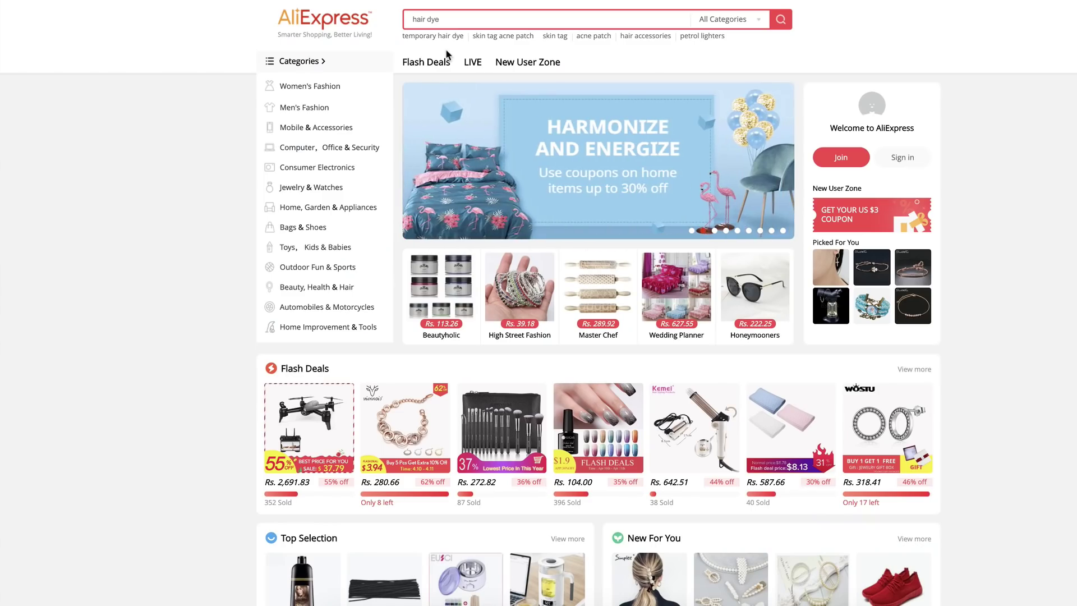
Bring up the Toys & Hobbies category listings from the AliExpress homepage
{"action": "mouse_move", "coordinate": [281, 94]}
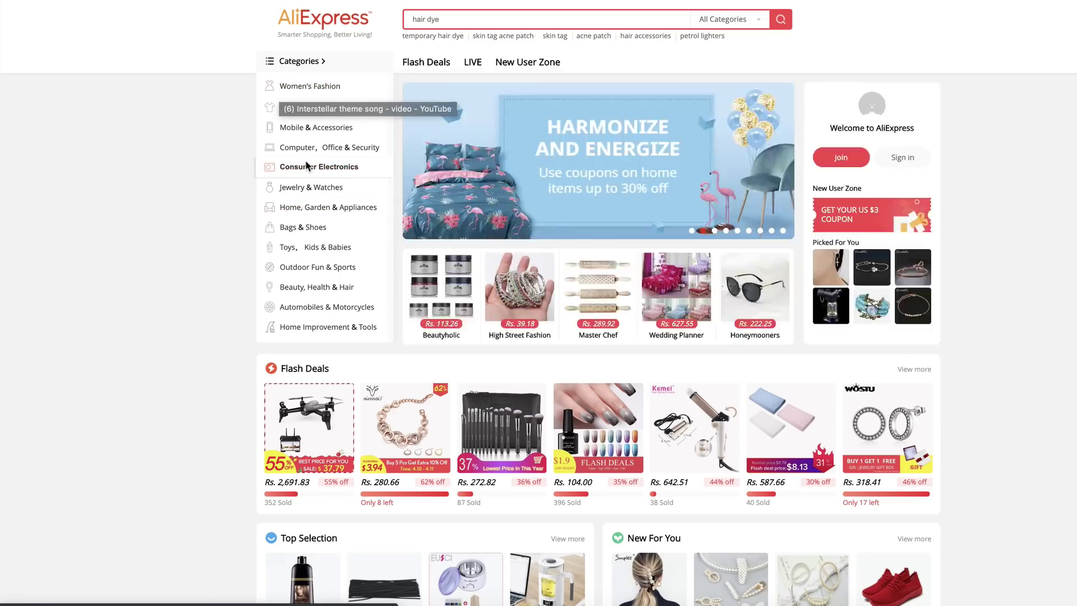
{"action": "mouse_move", "coordinate": [305, 176]}
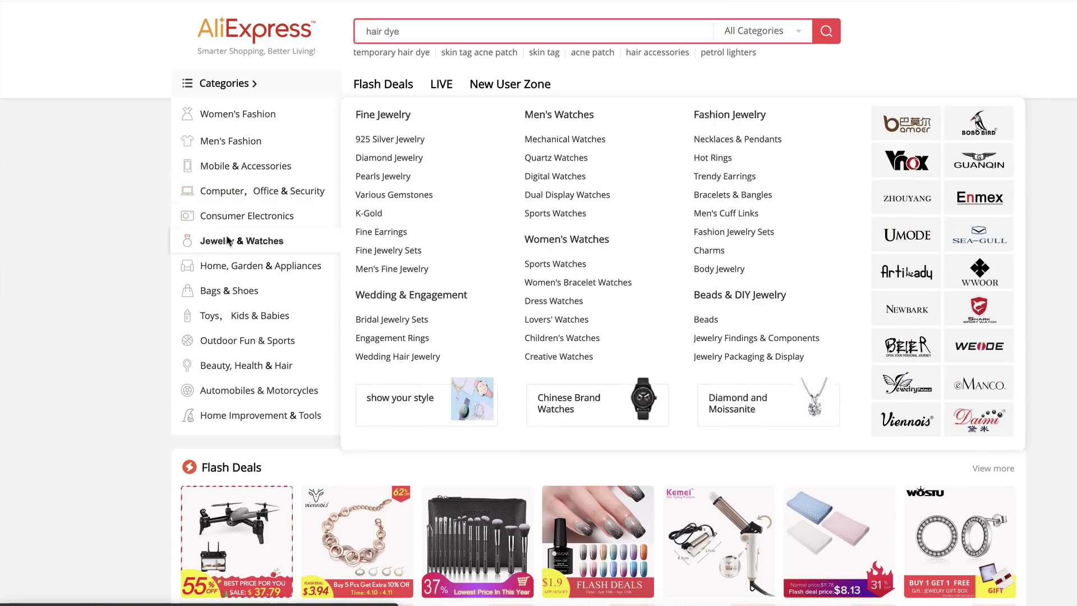
{"action": "mouse_move", "coordinate": [228, 292]}
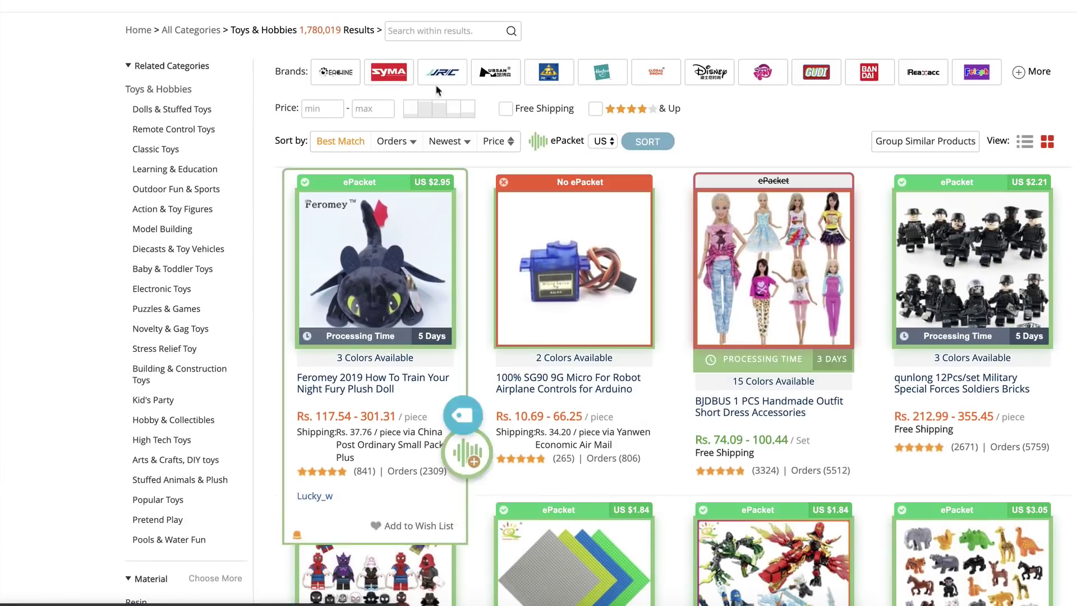
{"action": "scroll", "coordinate": [288, 163], "scroll_direction": "down", "scroll_amount": 2}
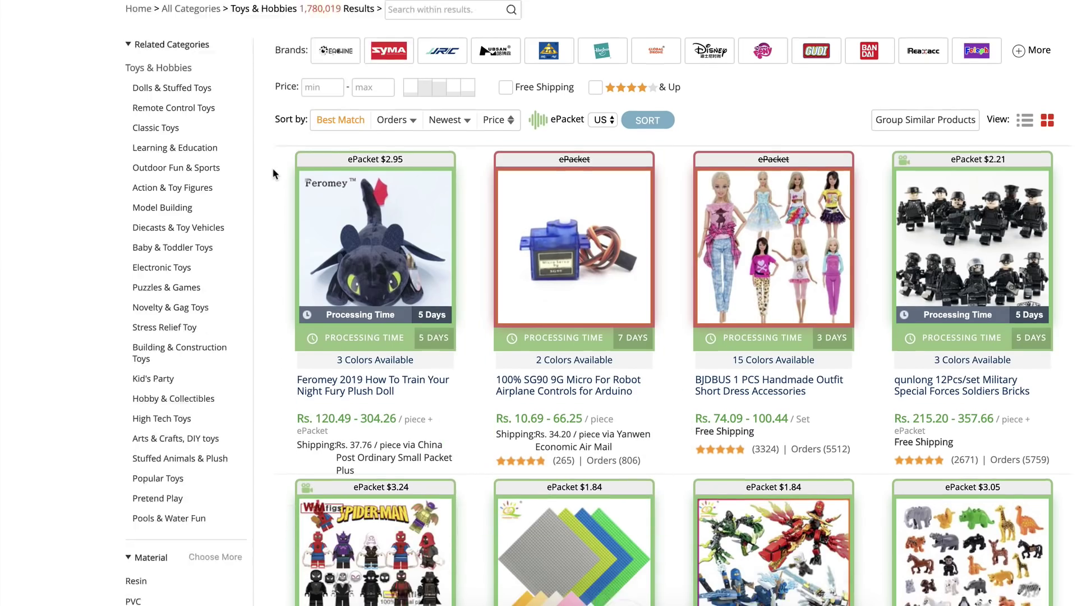
{"action": "scroll", "coordinate": [272, 174], "scroll_direction": "down", "scroll_amount": 3}
{"action": "scroll", "coordinate": [273, 174], "scroll_direction": "up", "scroll_amount": 2}
{"action": "scroll", "coordinate": [272, 174], "scroll_direction": "down", "scroll_amount": 1}
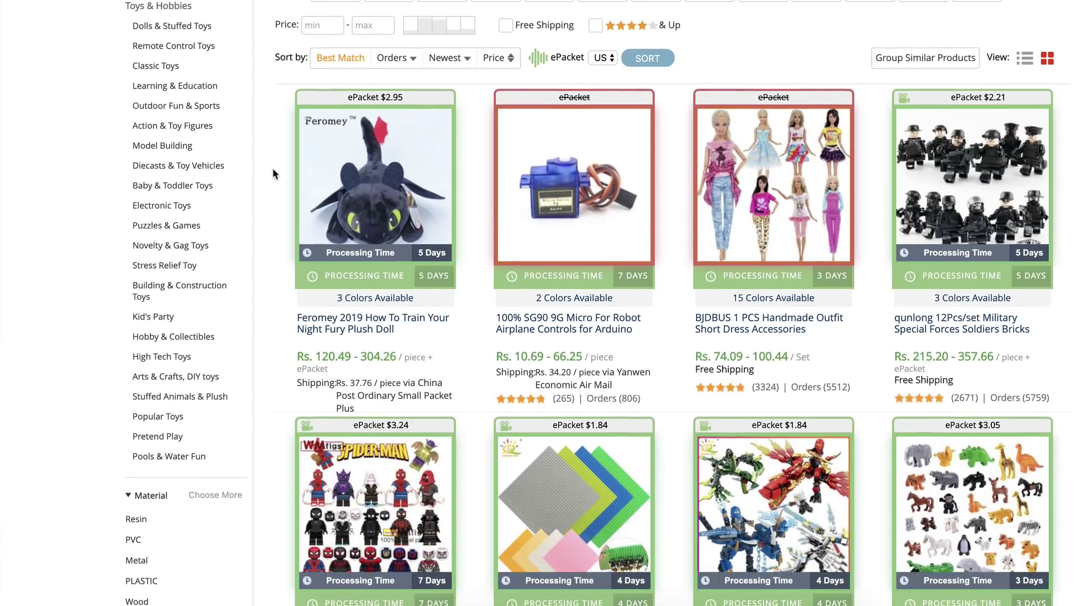
{"action": "scroll", "coordinate": [243, 225], "scroll_direction": "down", "scroll_amount": 3}
{"action": "scroll", "coordinate": [244, 224], "scroll_direction": "up", "scroll_amount": 5}
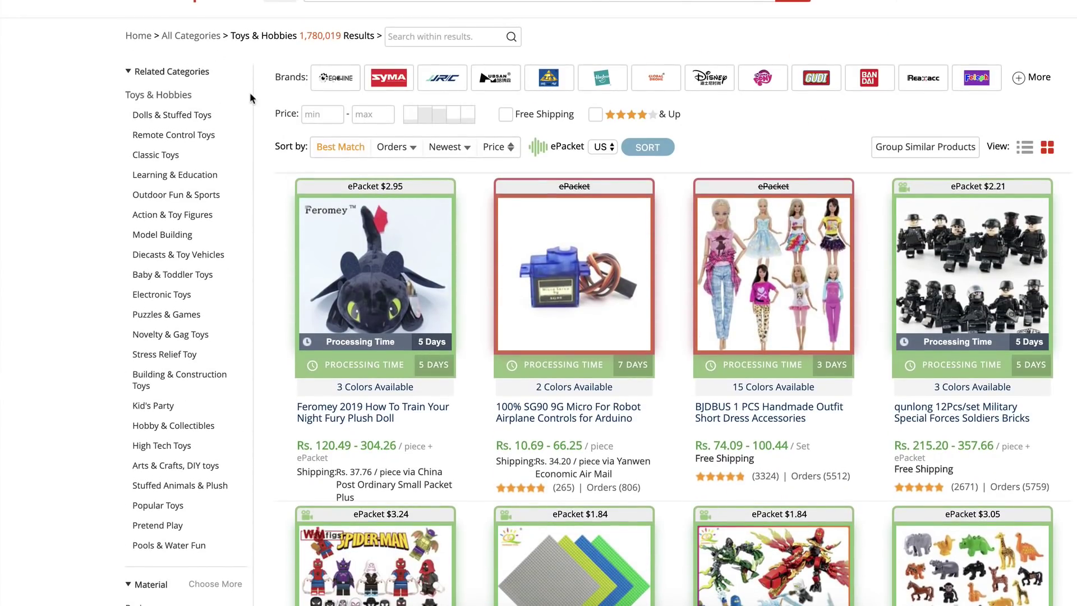
Review the toy result cards' prices, order counts and ePacket shipping
{"action": "scroll", "coordinate": [249, 140], "scroll_direction": "down", "scroll_amount": 3}
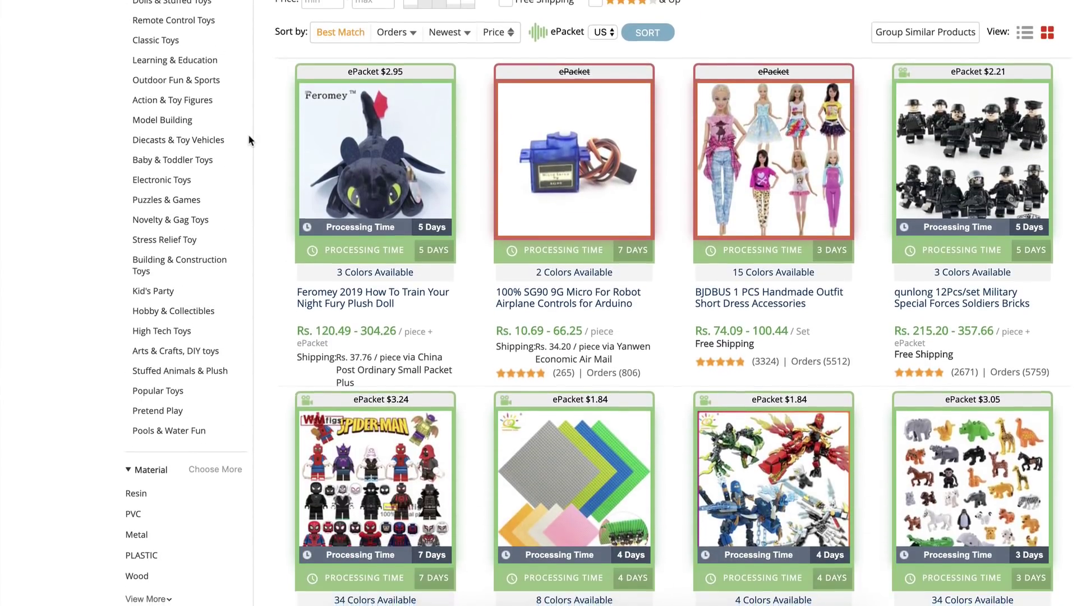
{"action": "scroll", "coordinate": [249, 141], "scroll_direction": "down", "scroll_amount": 1}
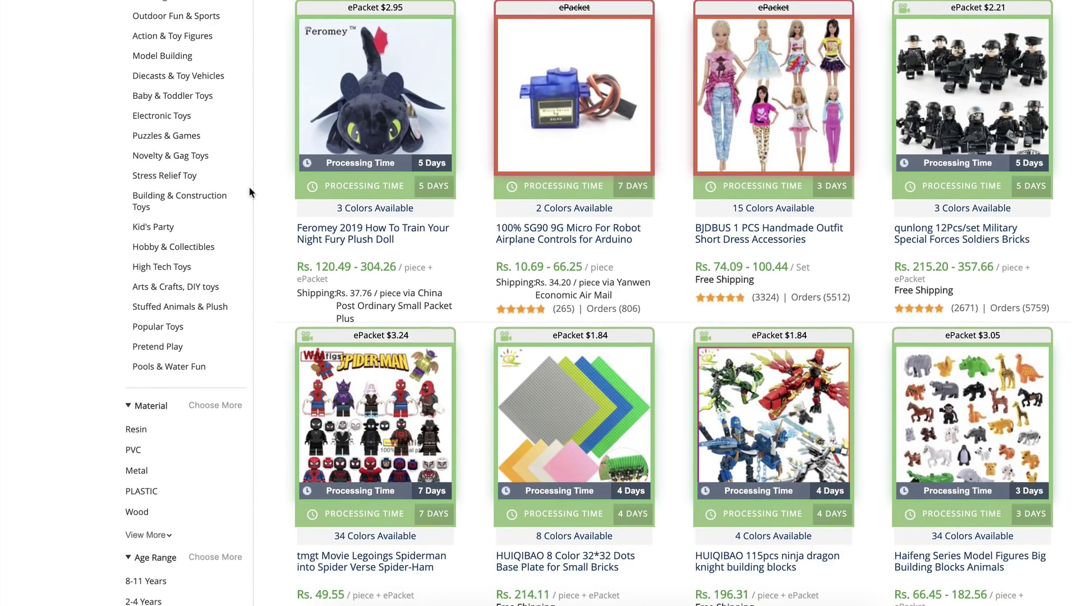
{"action": "scroll", "coordinate": [250, 210], "scroll_direction": "down", "scroll_amount": 5}
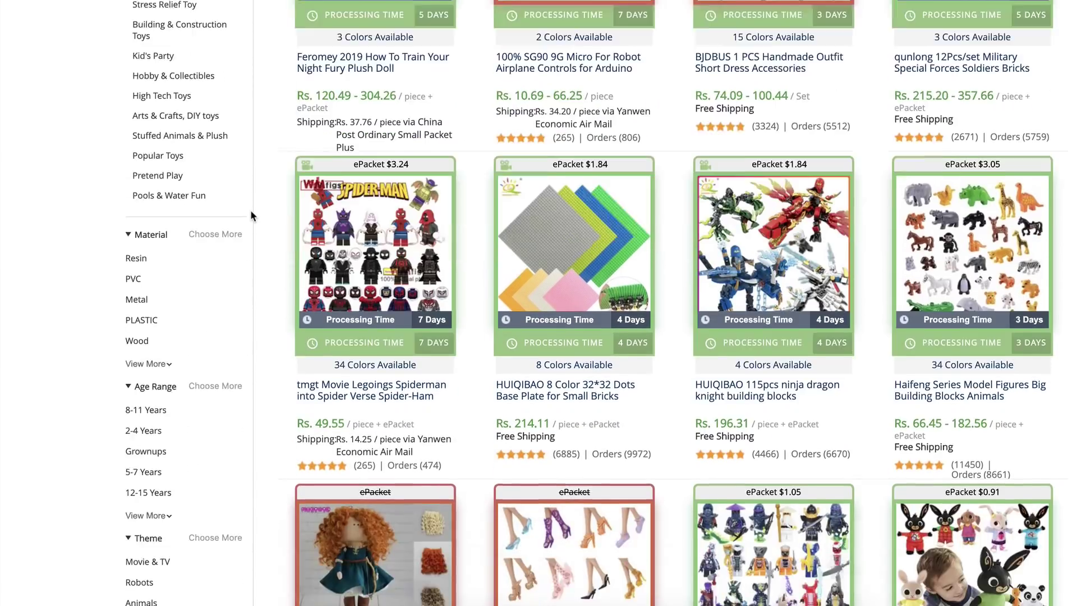
{"action": "scroll", "coordinate": [250, 215], "scroll_direction": "down", "scroll_amount": 4}
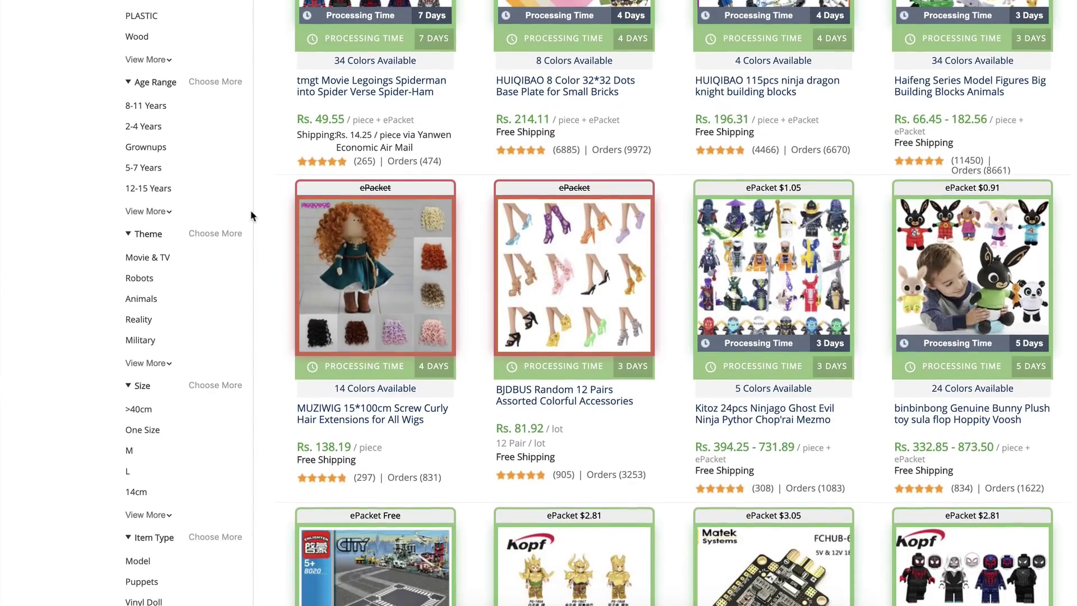
{"action": "scroll", "coordinate": [250, 215], "scroll_direction": "up", "scroll_amount": 9}
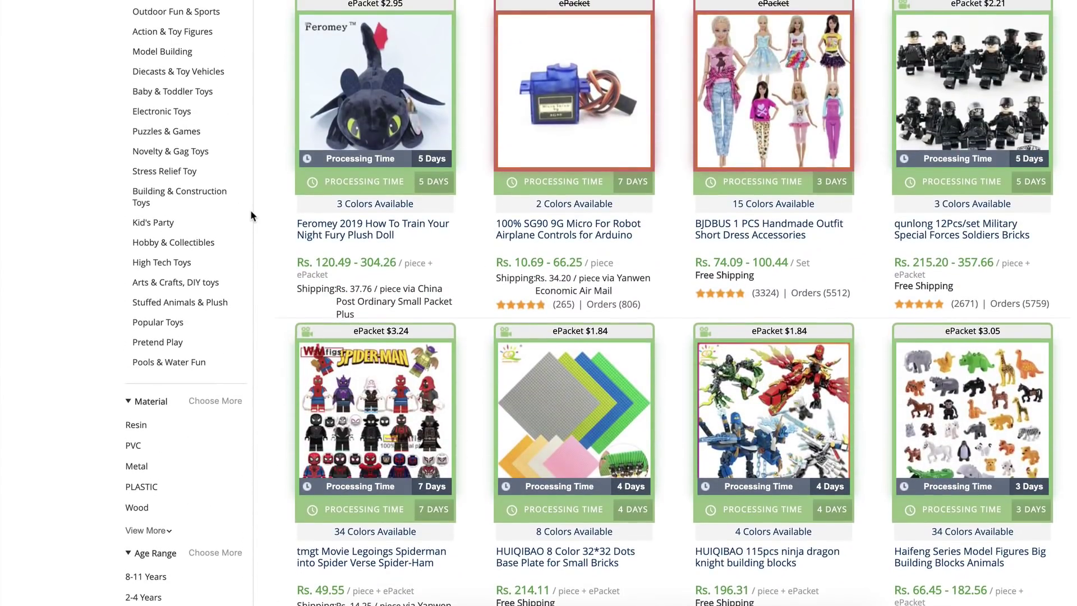
{"action": "mouse_move", "coordinate": [345, 244]}
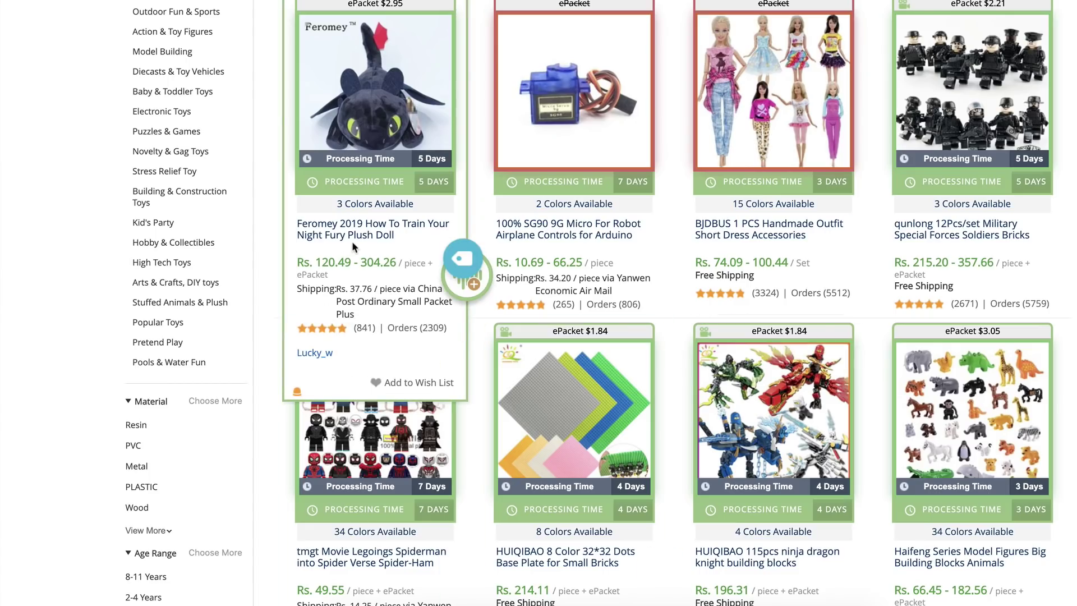
{"action": "mouse_move", "coordinate": [706, 277]}
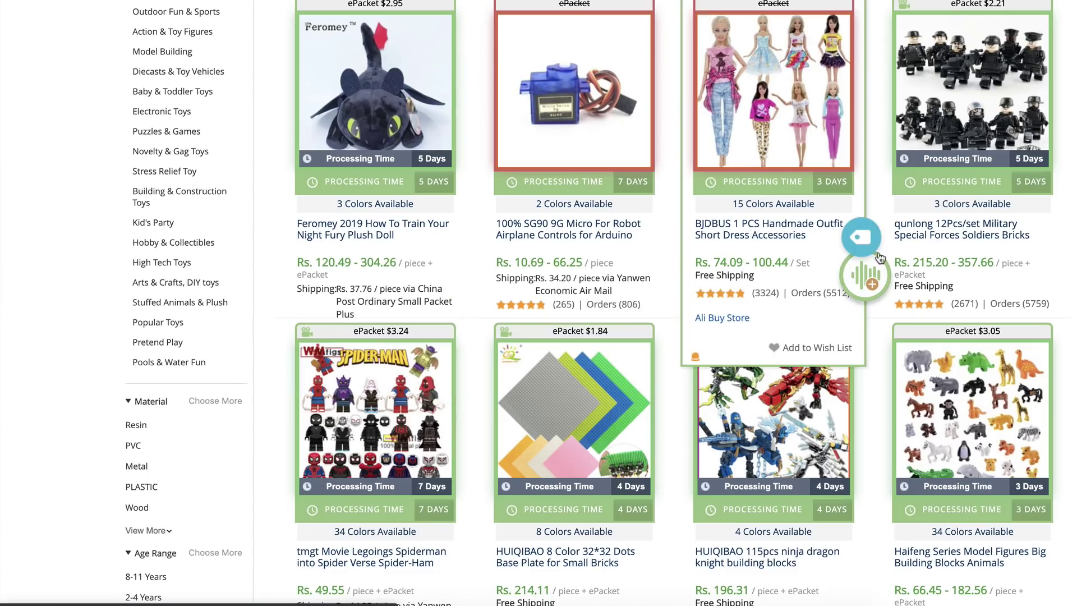
{"action": "scroll", "coordinate": [677, 251], "scroll_direction": "down", "scroll_amount": 2}
{"action": "scroll", "coordinate": [678, 255], "scroll_direction": "down", "scroll_amount": 4}
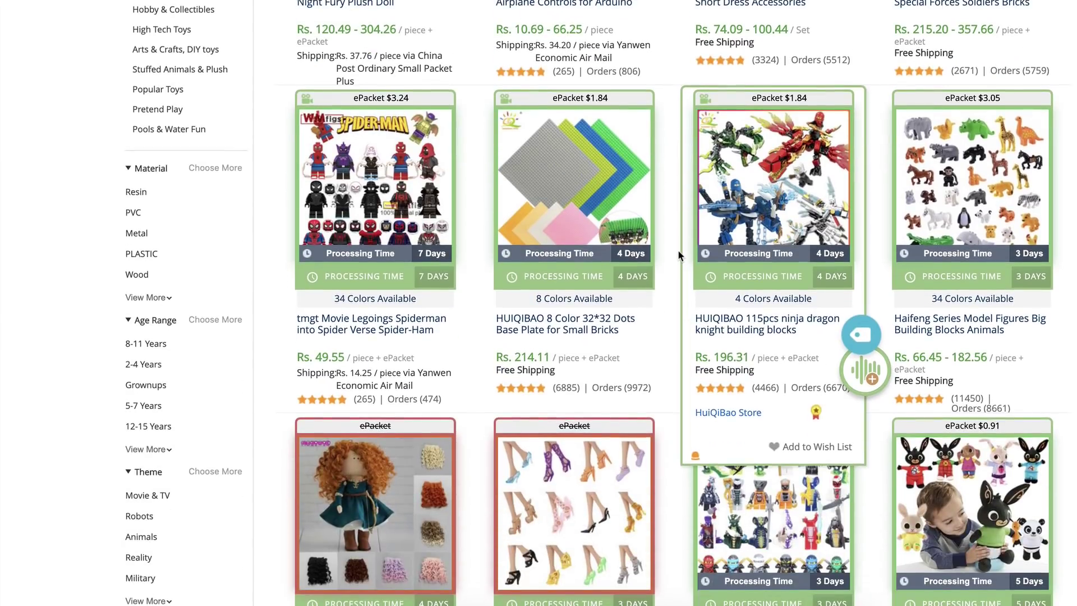
{"action": "mouse_move", "coordinate": [552, 339]}
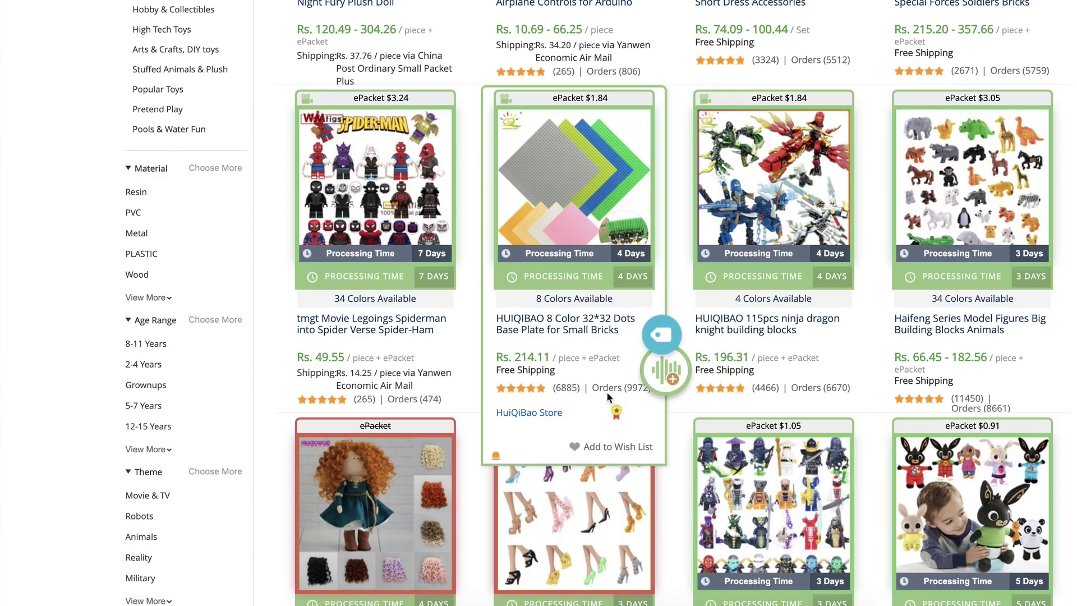
{"action": "mouse_move", "coordinate": [731, 65]}
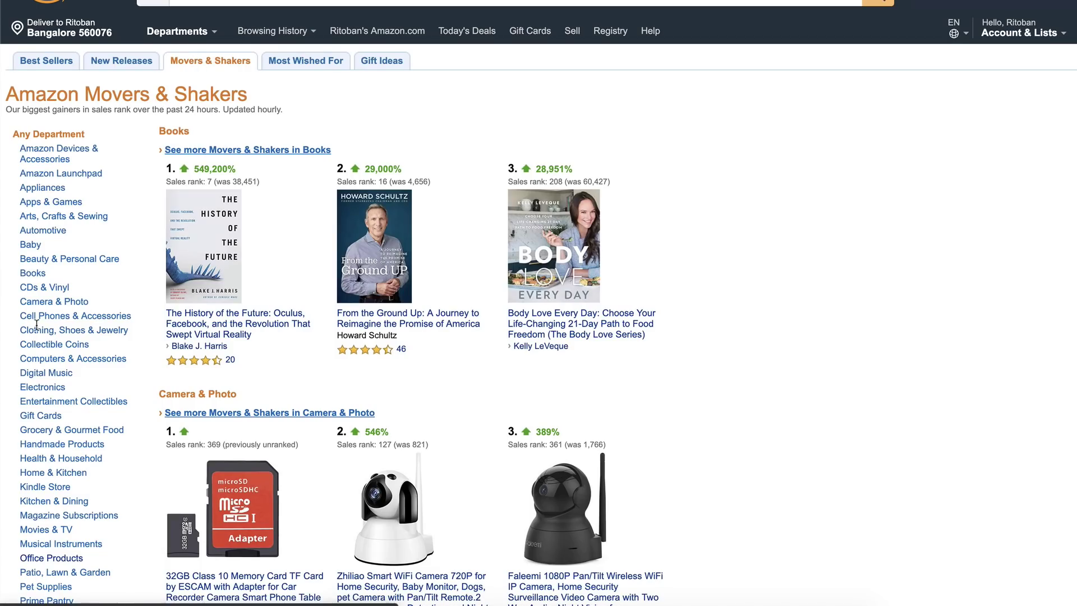
Show the Office Products Movers & Shakers ranking down to the foot rest listing
{"action": "scroll", "coordinate": [36, 324], "scroll_direction": "down", "scroll_amount": 5}
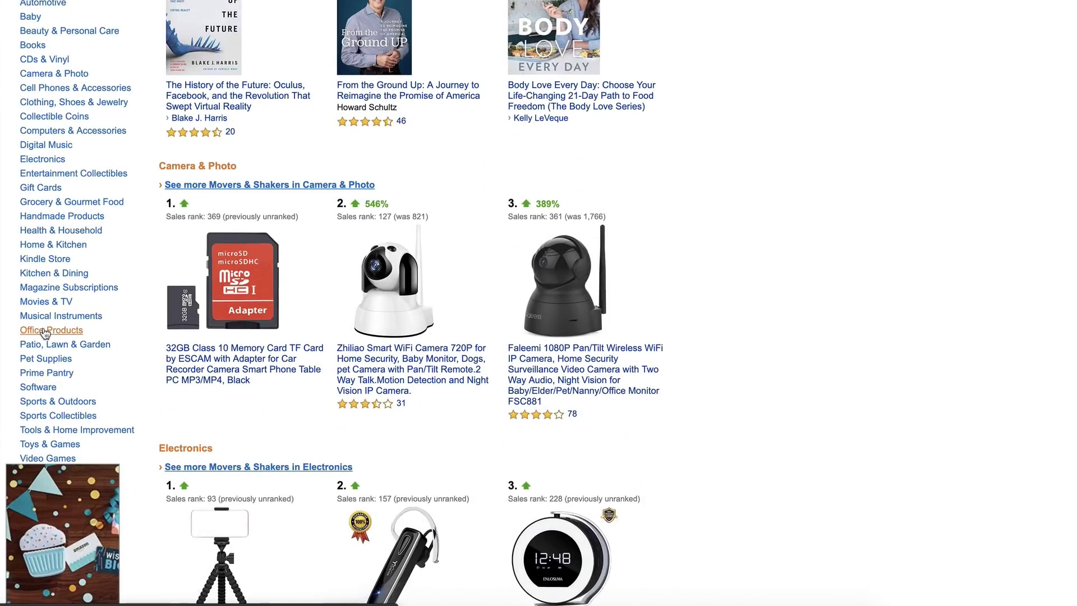
{"action": "left_click", "coordinate": [44, 331]}
{"action": "scroll", "coordinate": [859, 332], "scroll_direction": "down", "scroll_amount": 3}
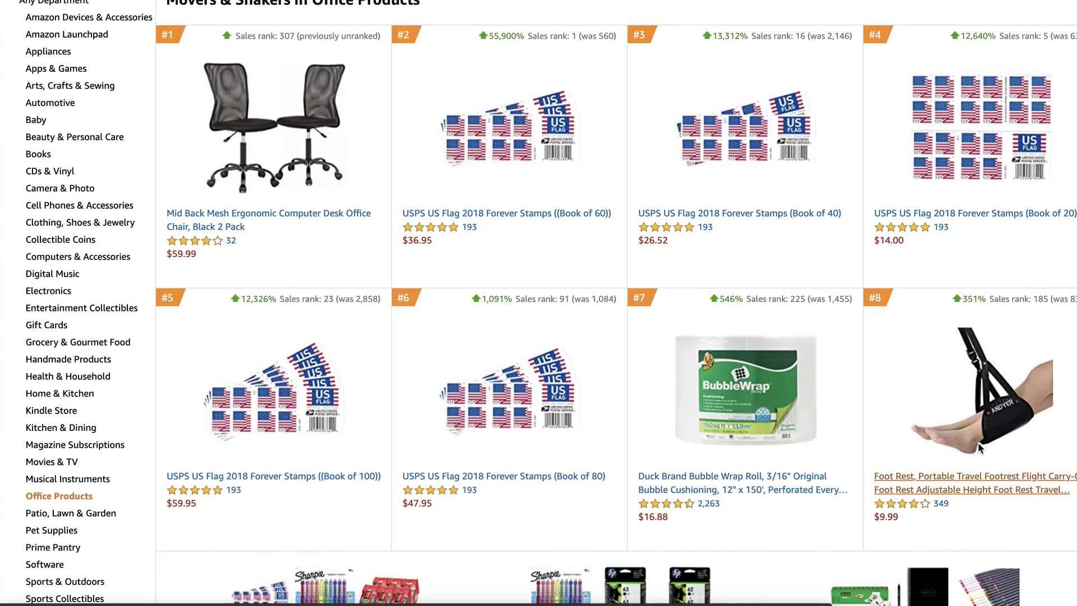
{"action": "scroll", "coordinate": [979, 447], "scroll_direction": "up", "scroll_amount": 1}
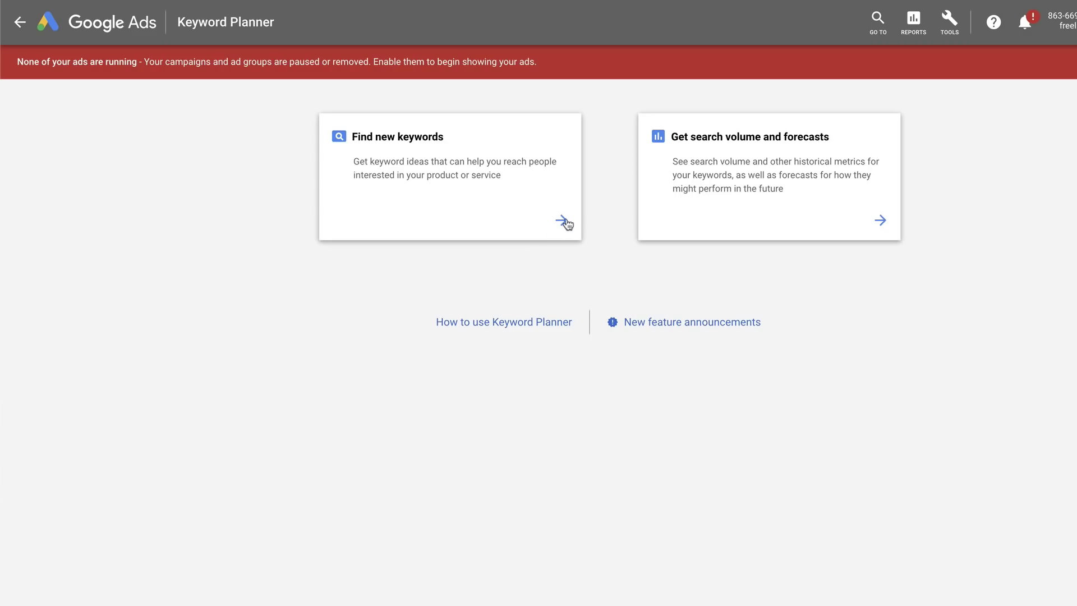
Get a Keyword Planner forecast for 'portable foot rest'
{"action": "left_click", "coordinate": [891, 222]}
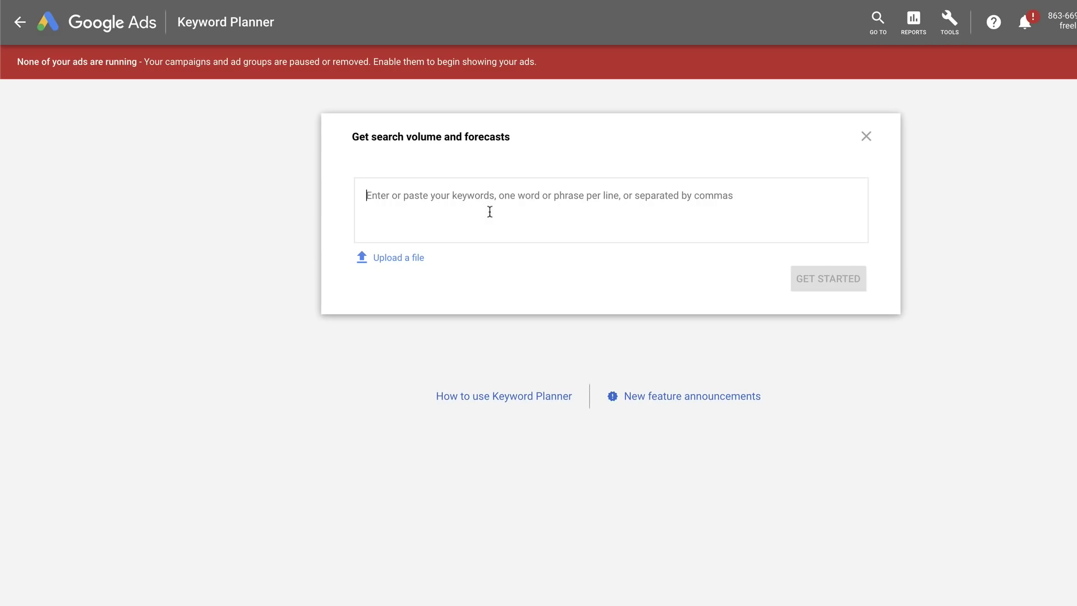
{"action": "type", "text": "portable foot rest"}
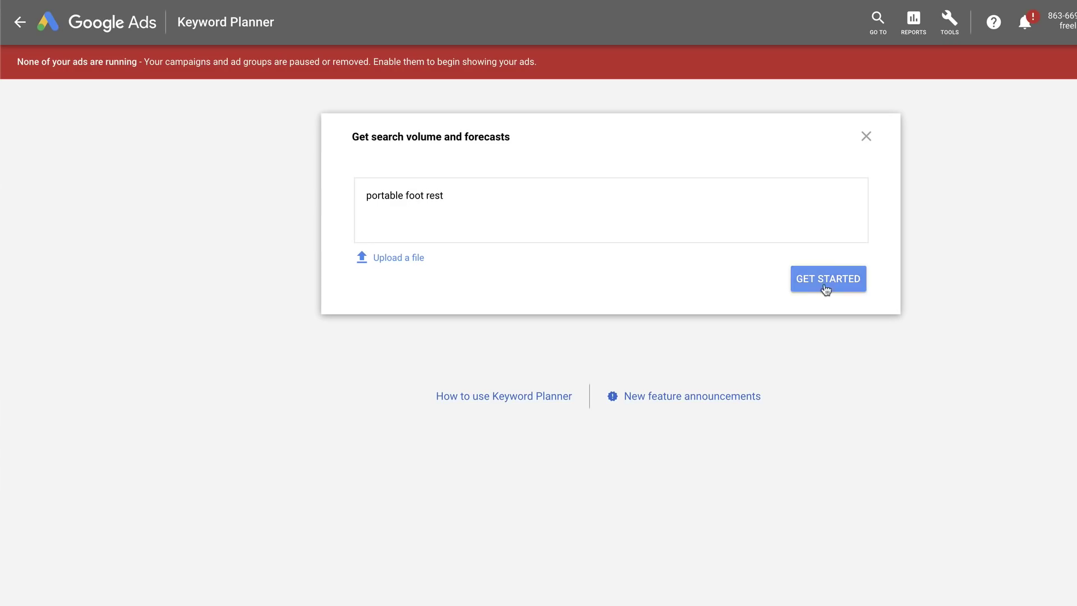
{"action": "left_click", "coordinate": [821, 283]}
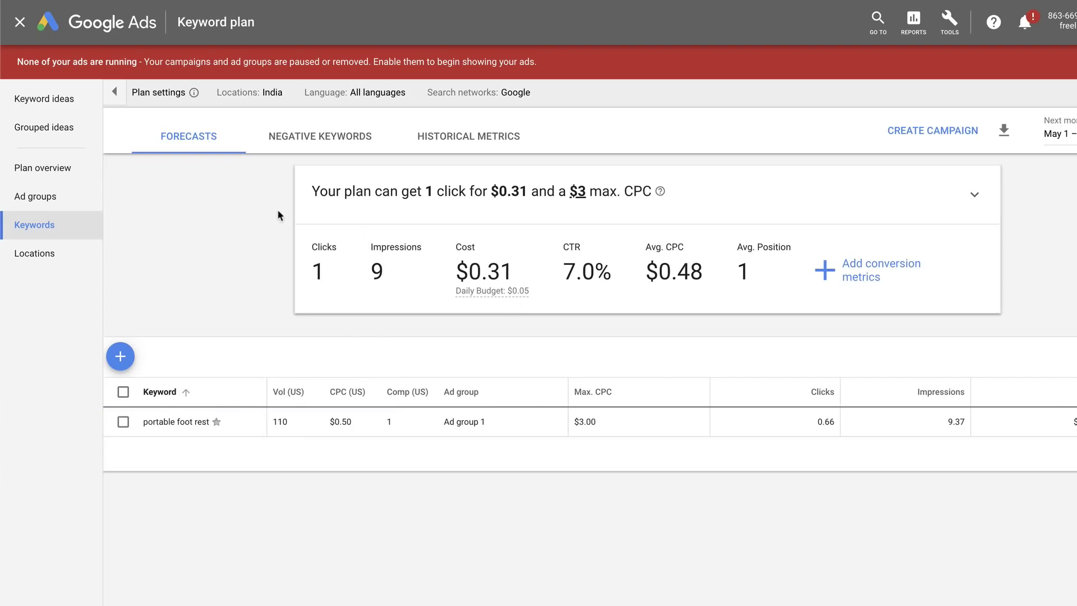
Change the plan's targeted location to United States only, removing India
{"action": "left_click", "coordinate": [274, 92]}
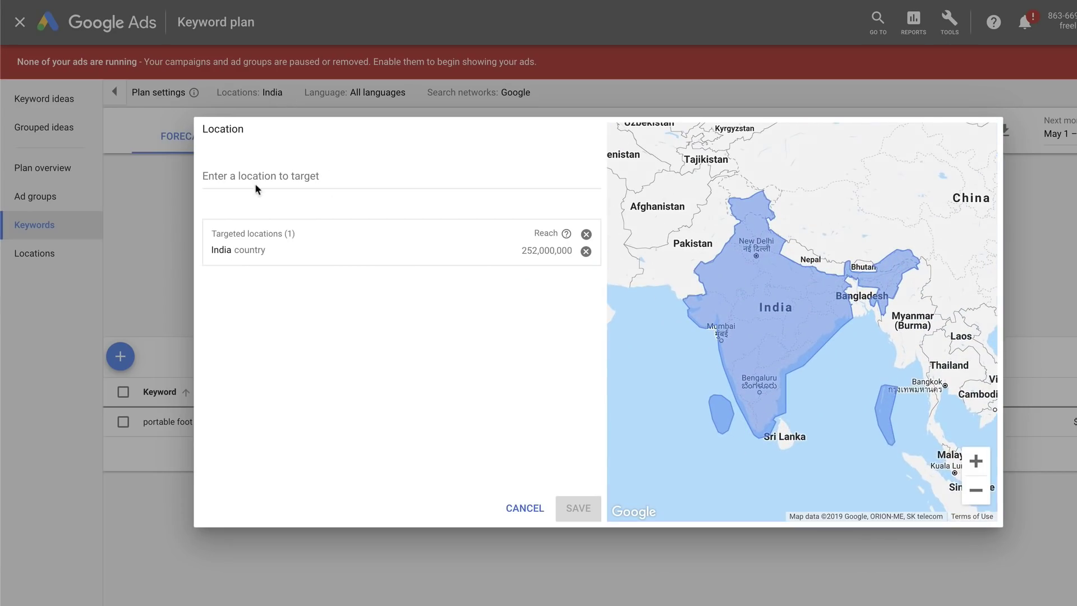
{"action": "left_click", "coordinate": [254, 183]}
{"action": "type", "text": "united"}
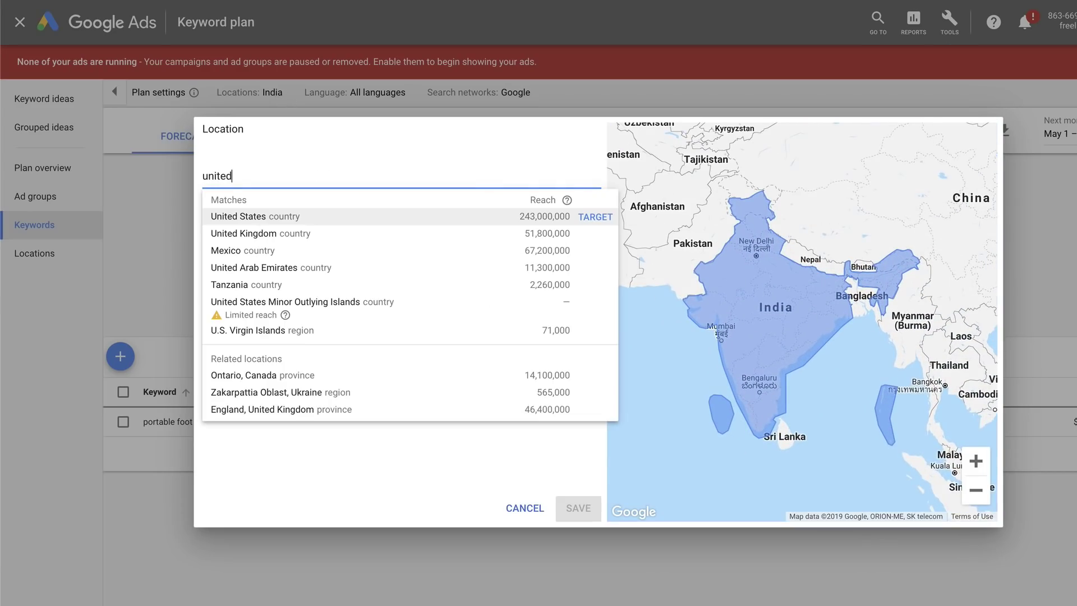
{"action": "left_click", "coordinate": [261, 218]}
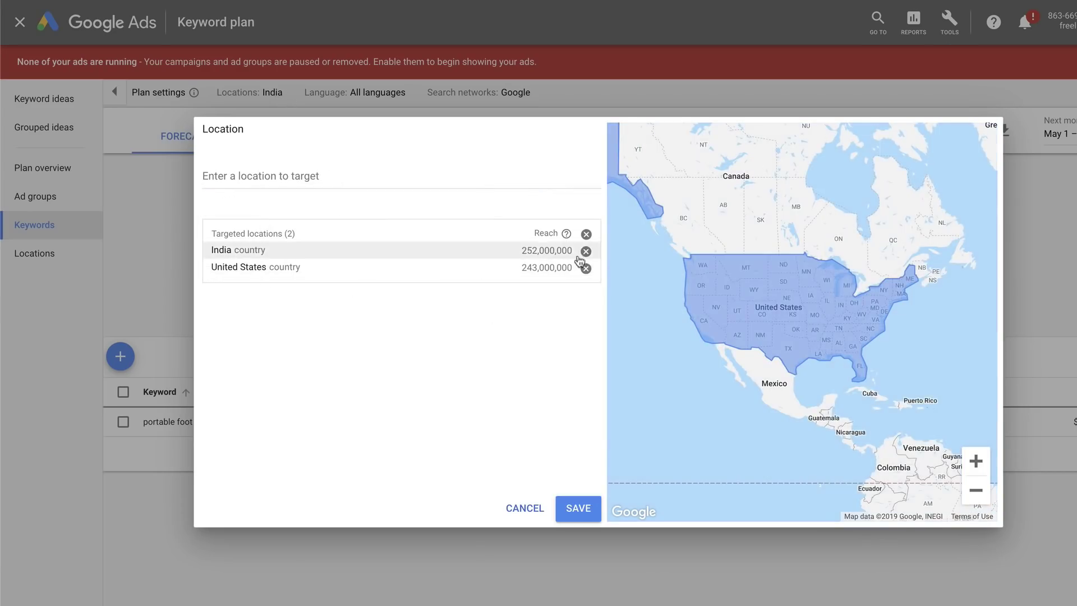
{"action": "left_click", "coordinate": [585, 250]}
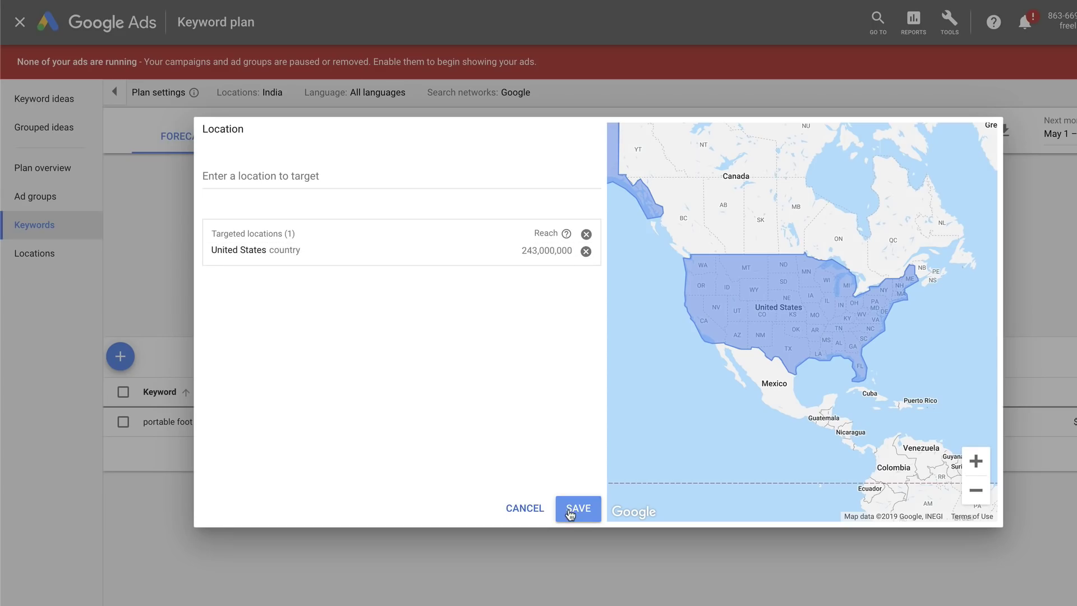
{"action": "left_click", "coordinate": [569, 514]}
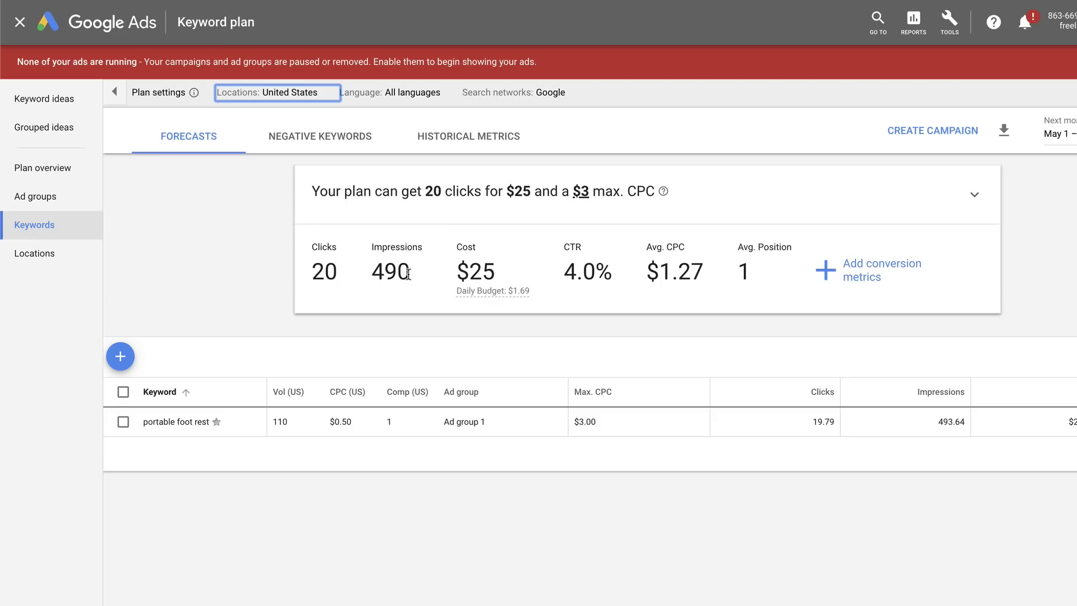
Highlight the 490 impressions forecast and the 110 monthly search volume
{"action": "left_click_drag", "start_coordinate": [408, 273], "coordinate": [373, 271]}
{"action": "left_click", "coordinate": [376, 270]}
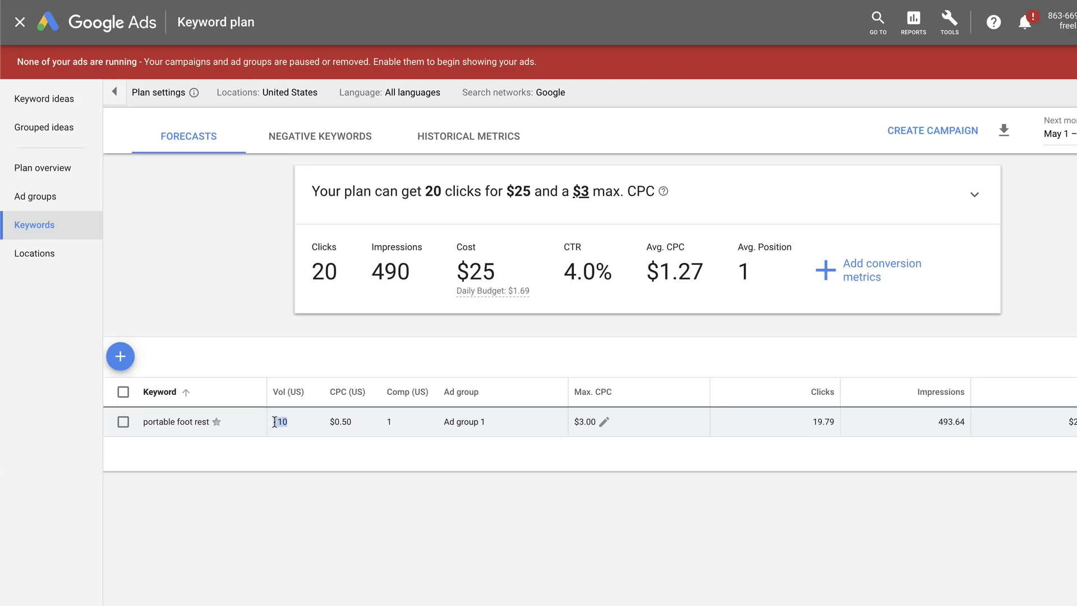
{"action": "left_click_drag", "start_coordinate": [275, 421], "coordinate": [272, 421]}
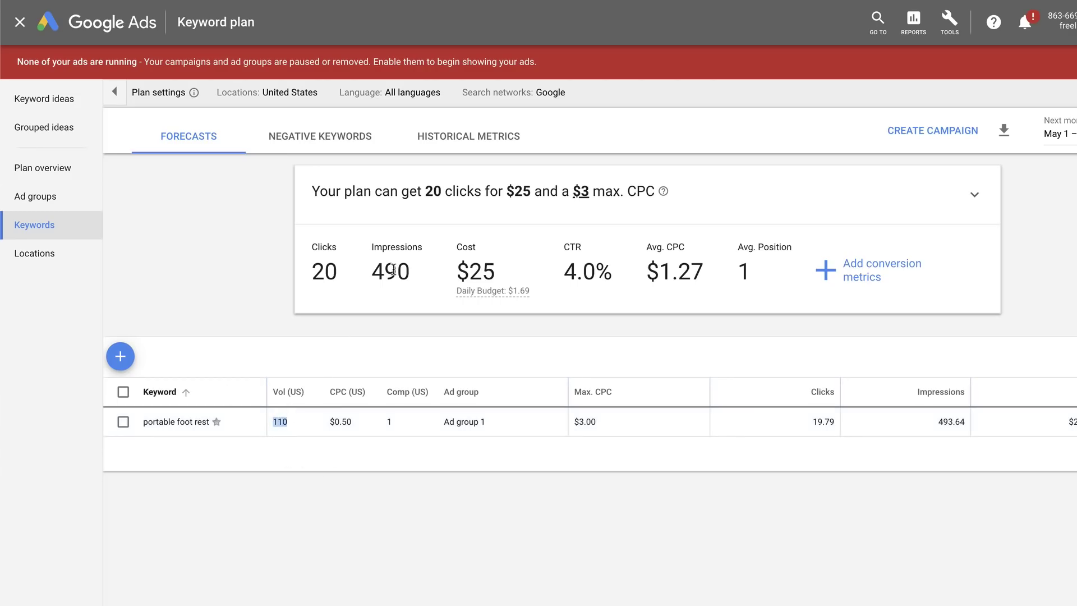
{"action": "left_click", "coordinate": [425, 268]}
Add 'travel foot rest' and 'carry on foot rest' to Ad group 1, lifting impressions to 930
{"action": "left_click", "coordinate": [115, 92]}
{"action": "left_click", "coordinate": [119, 356]}
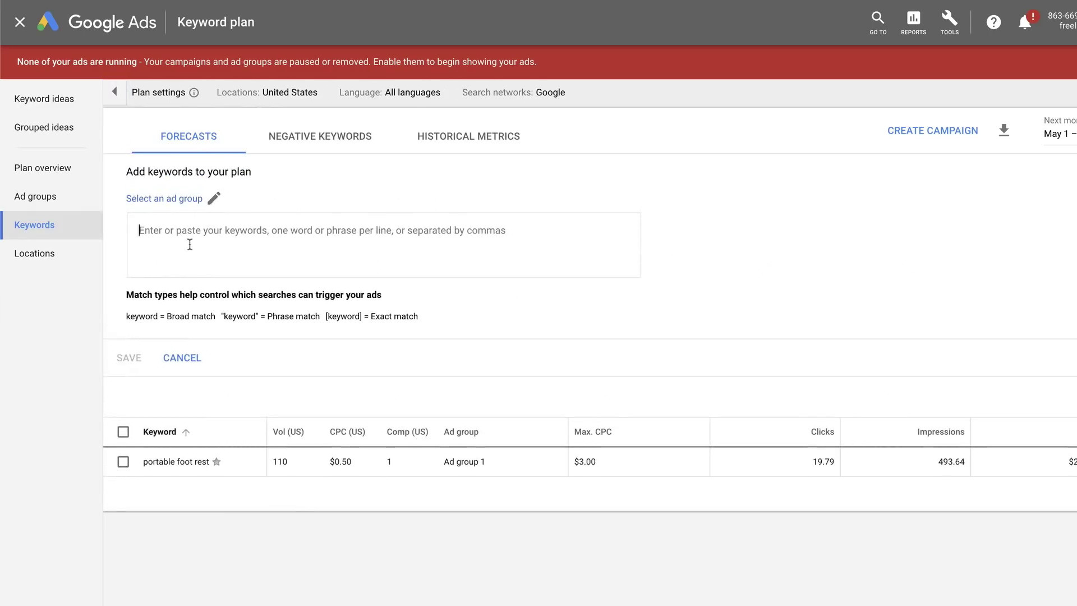
{"action": "type", "text": "travel foot rest"}
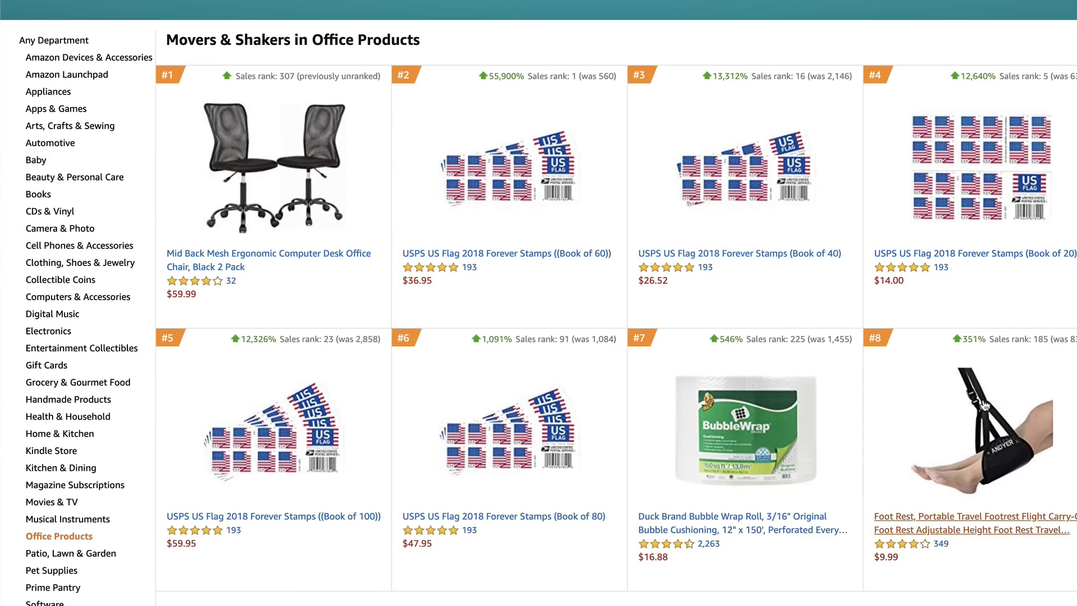
{"action": "scroll", "coordinate": [973, 496], "scroll_direction": "down", "scroll_amount": 1}
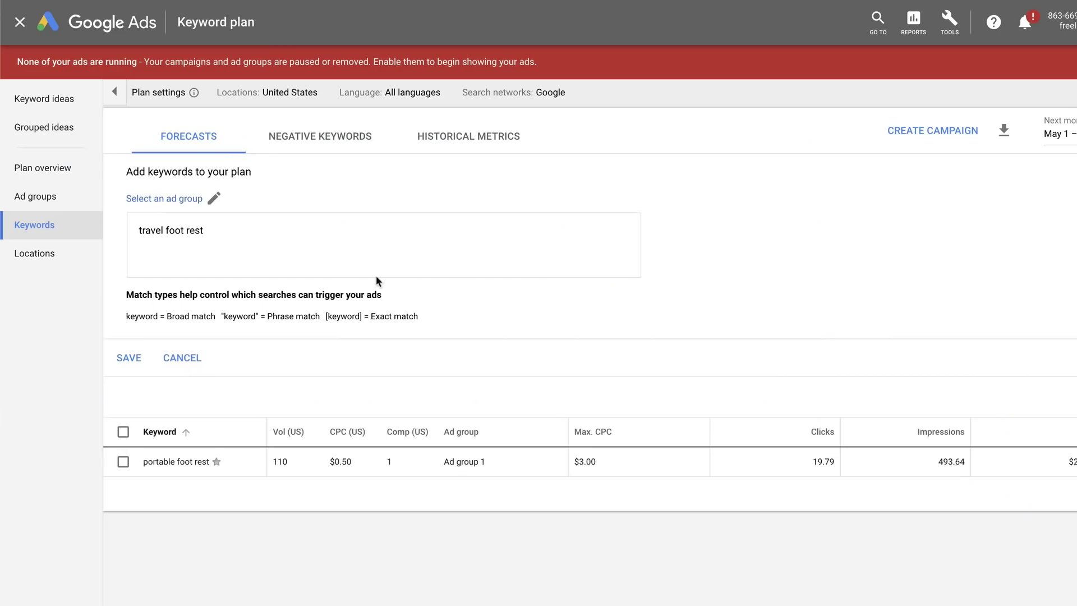
{"action": "key", "text": "Return"}
{"action": "type", "text": "carry on foot rest"}
{"action": "left_click", "coordinate": [129, 357]}
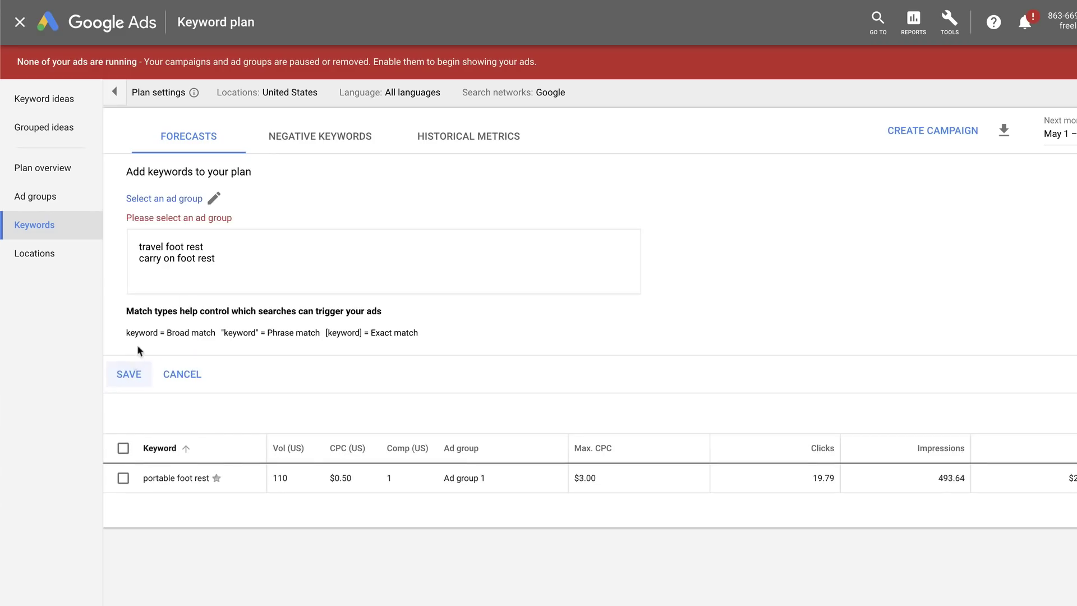
{"action": "left_click", "coordinate": [130, 361]}
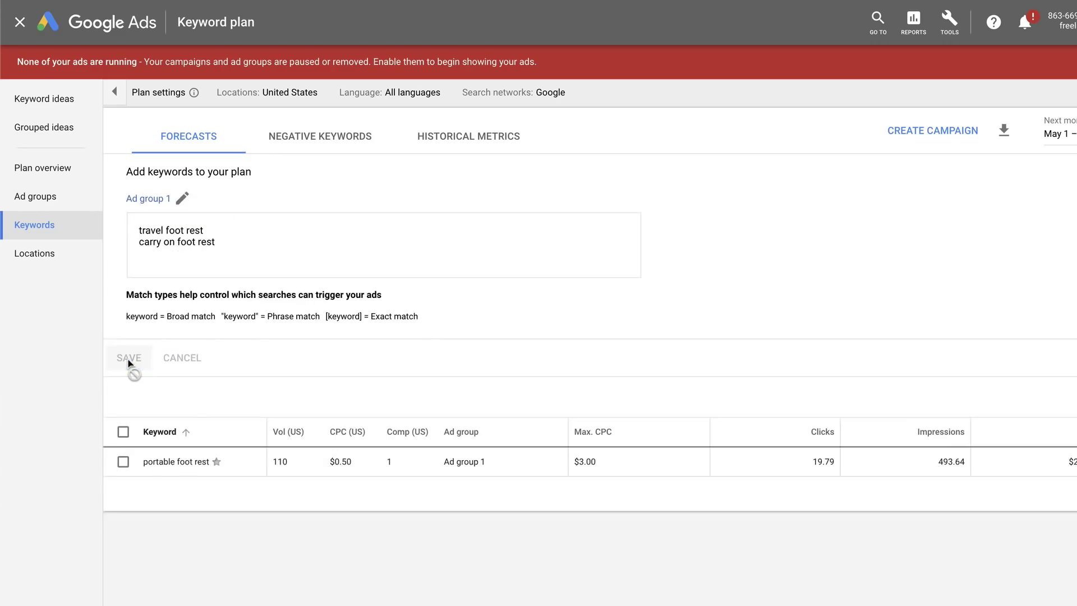
{"action": "left_click_drag", "start_coordinate": [411, 276], "coordinate": [374, 269]}
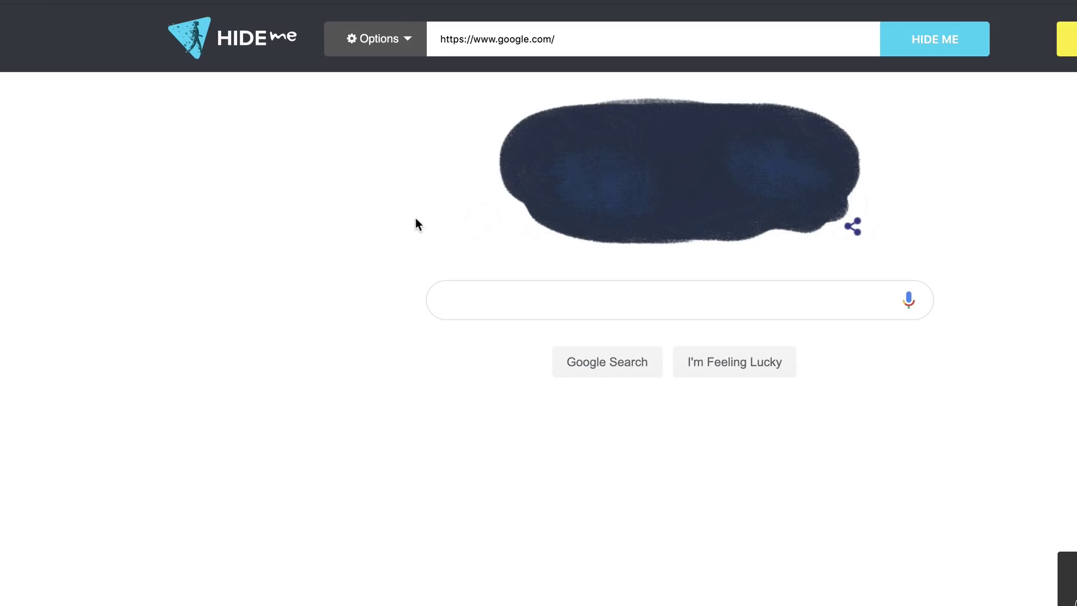
Search Google through Hide.me for 'travel root rest'
{"action": "type", "text": "travel root rest"}
{"action": "left_click", "coordinate": [611, 370]}
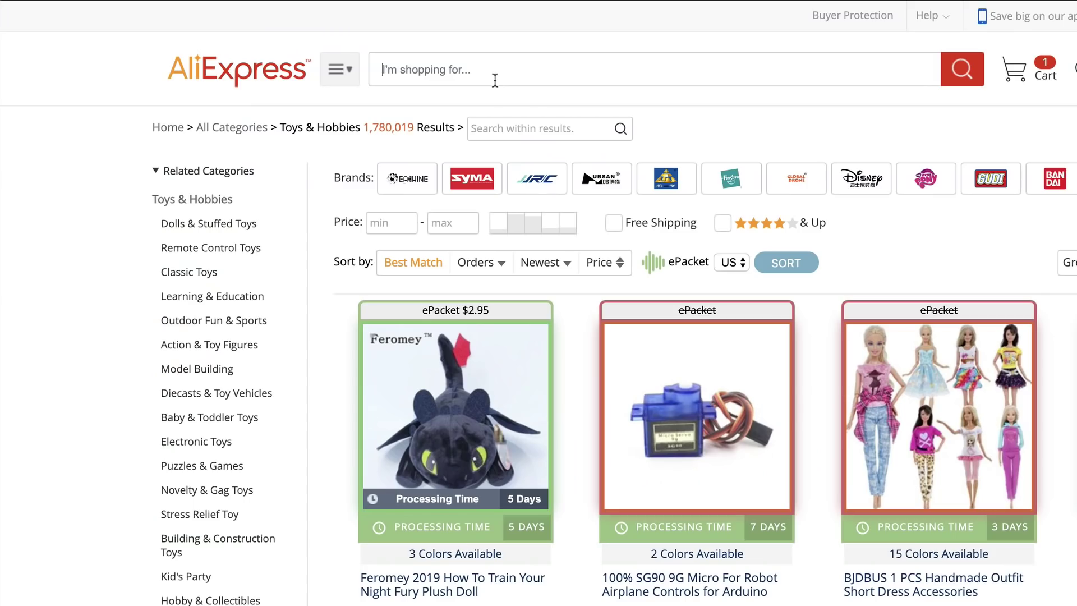
Search AliExpress for 'travel foot rest' and scroll the results
{"action": "type", "text": "travel foot rest"}
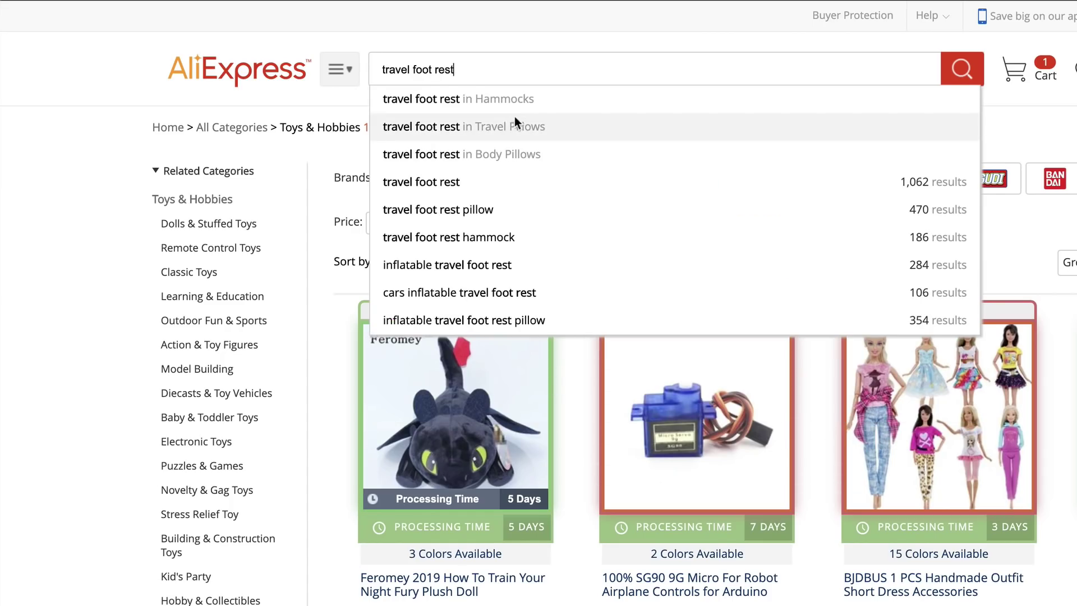
{"action": "key", "text": "Return"}
{"action": "scroll", "coordinate": [841, 449], "scroll_direction": "down", "scroll_amount": 2}
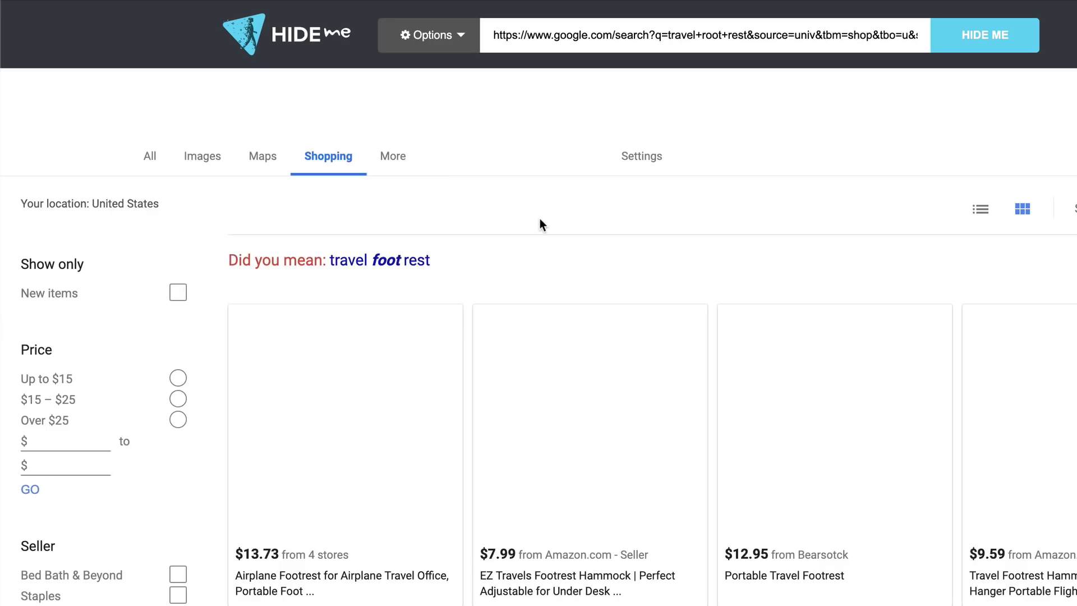
Review the 'travel root rest' shopping listings and paste the Bearsotck product URL into the address bar
{"action": "scroll", "coordinate": [539, 218], "scroll_direction": "down", "scroll_amount": 3}
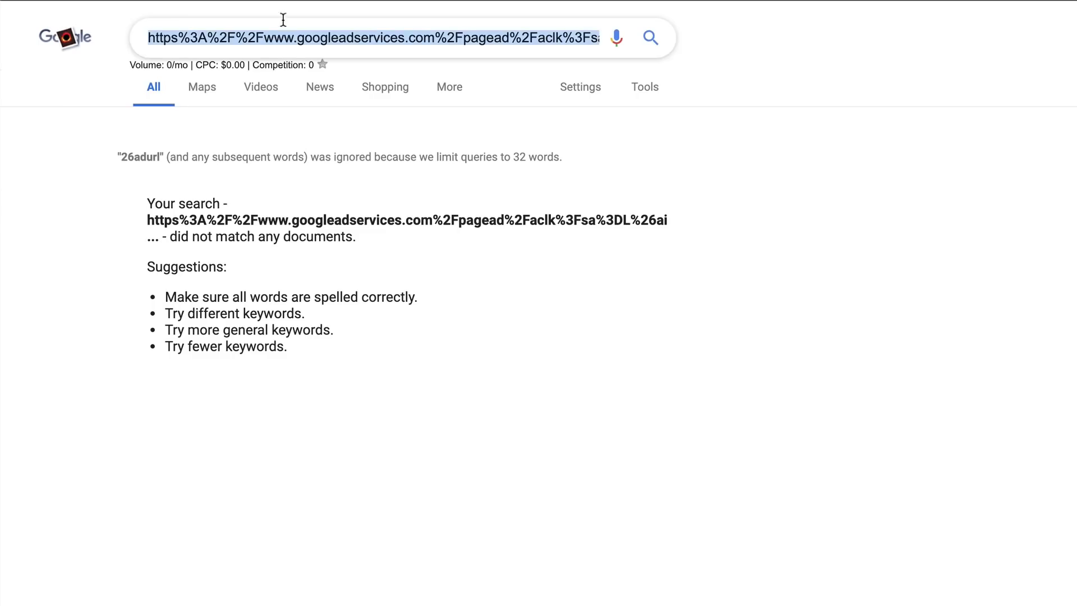
{"action": "left_click", "coordinate": [275, 1]}
{"action": "key", "text": "super+v"}
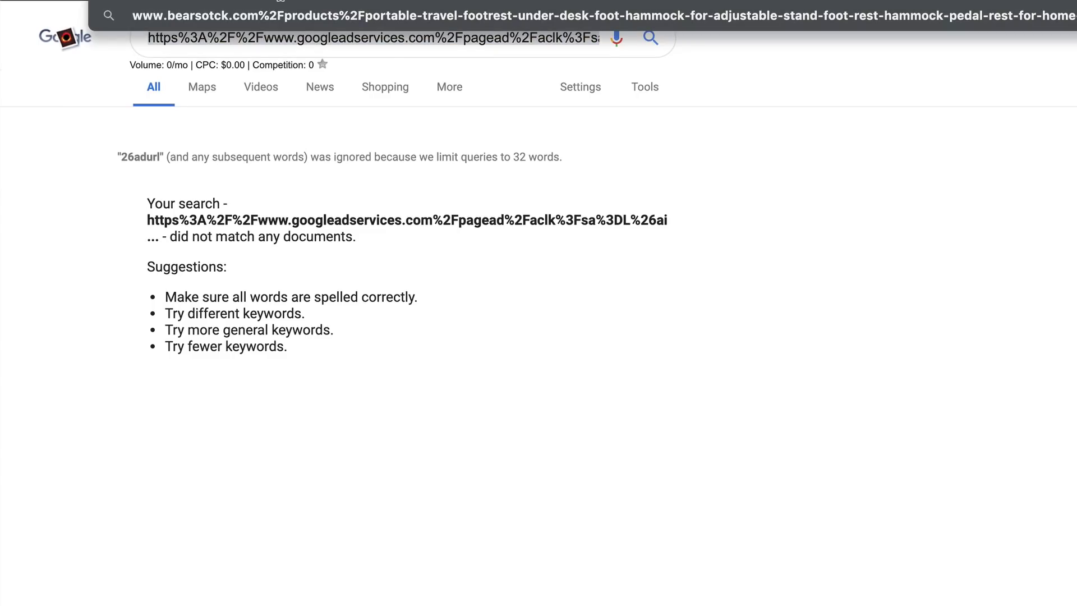
{"action": "key", "text": "BackSpace"}
{"action": "key", "text": "BackSpace"}
{"action": "key", "text": "BackSpace"}
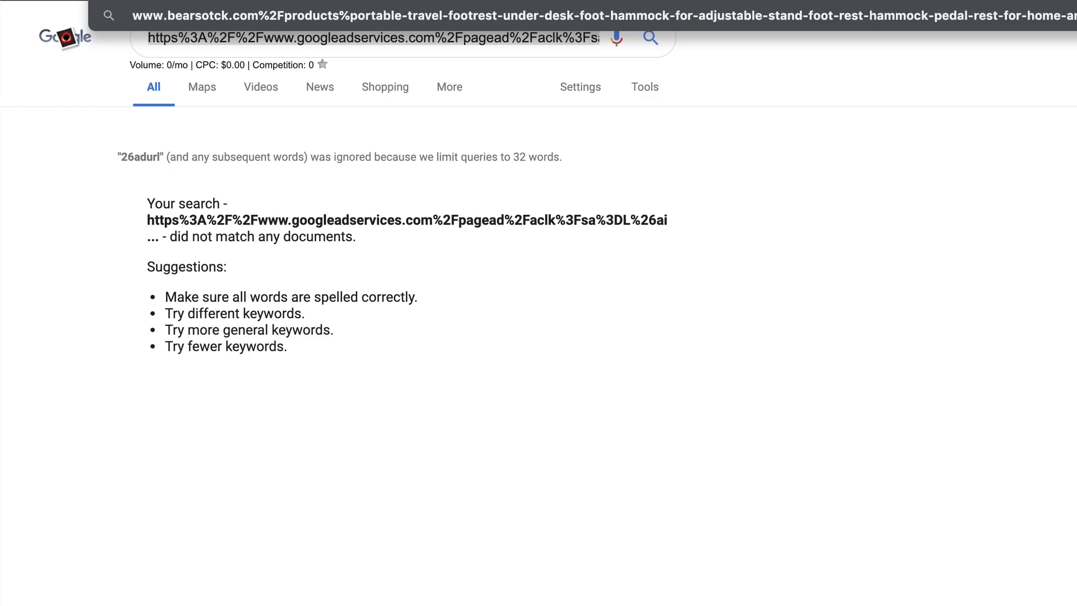
{"action": "type", "text": "/"}
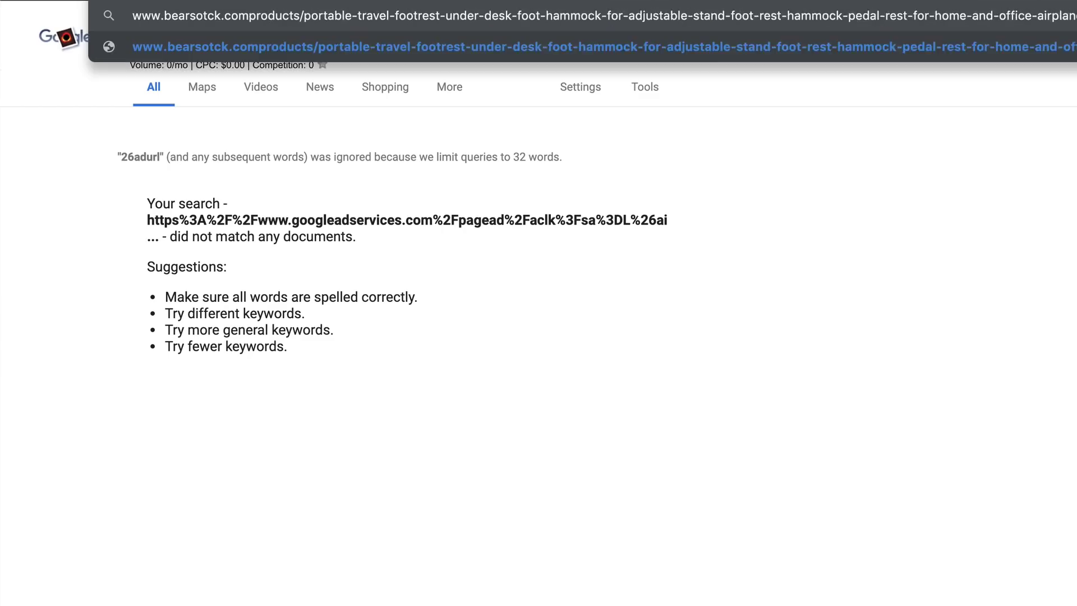
{"action": "key", "text": "Return"}
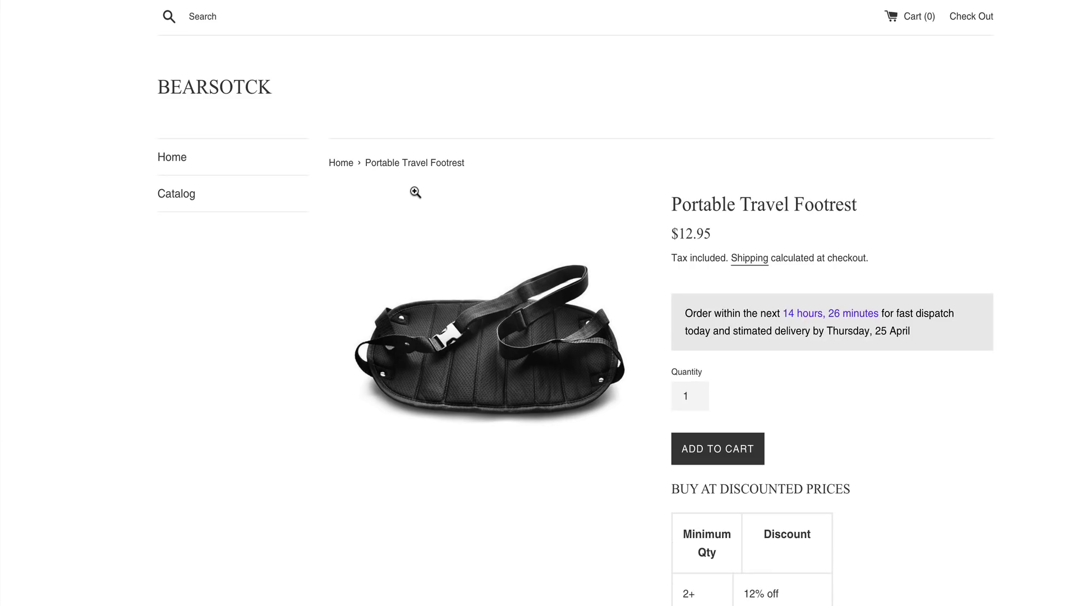
{"action": "scroll", "coordinate": [711, 274], "scroll_direction": "down", "scroll_amount": 19}
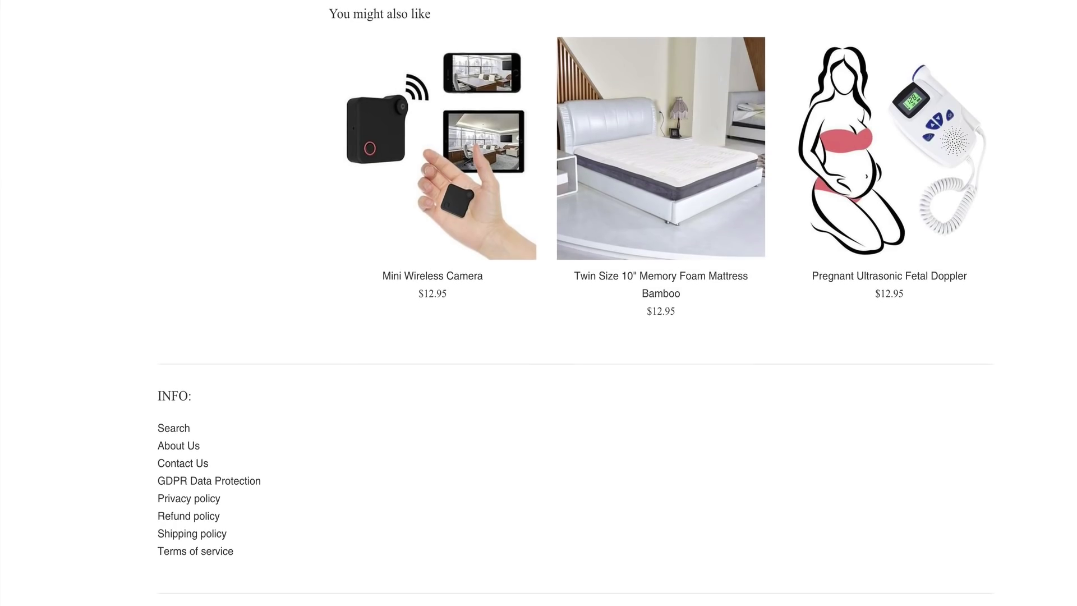
{"action": "scroll", "coordinate": [436, 577], "scroll_direction": "up", "scroll_amount": 7}
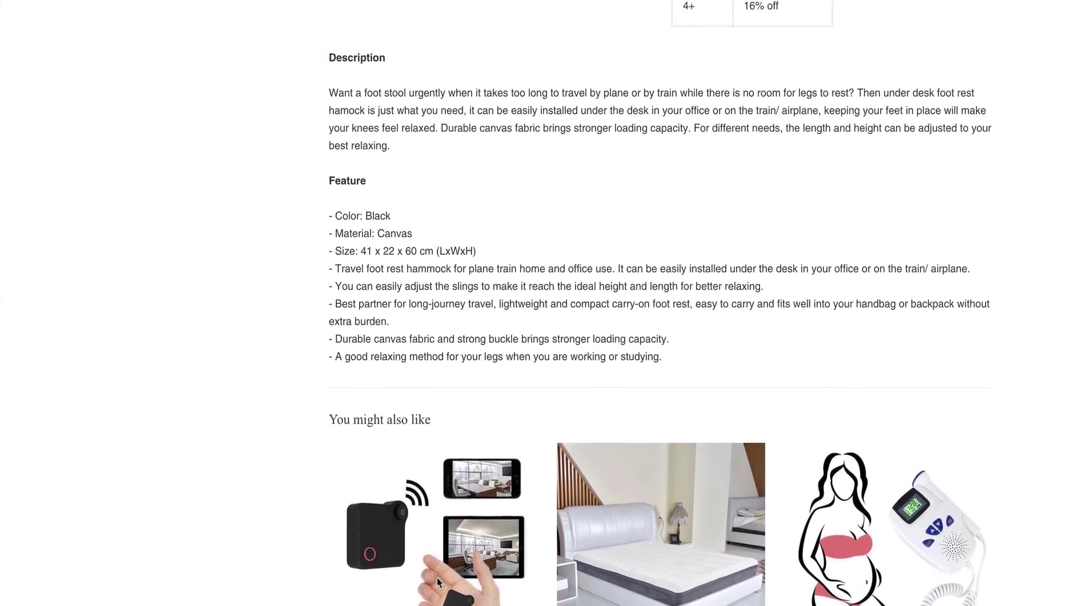
{"action": "scroll", "coordinate": [436, 577], "scroll_direction": "up", "scroll_amount": 12}
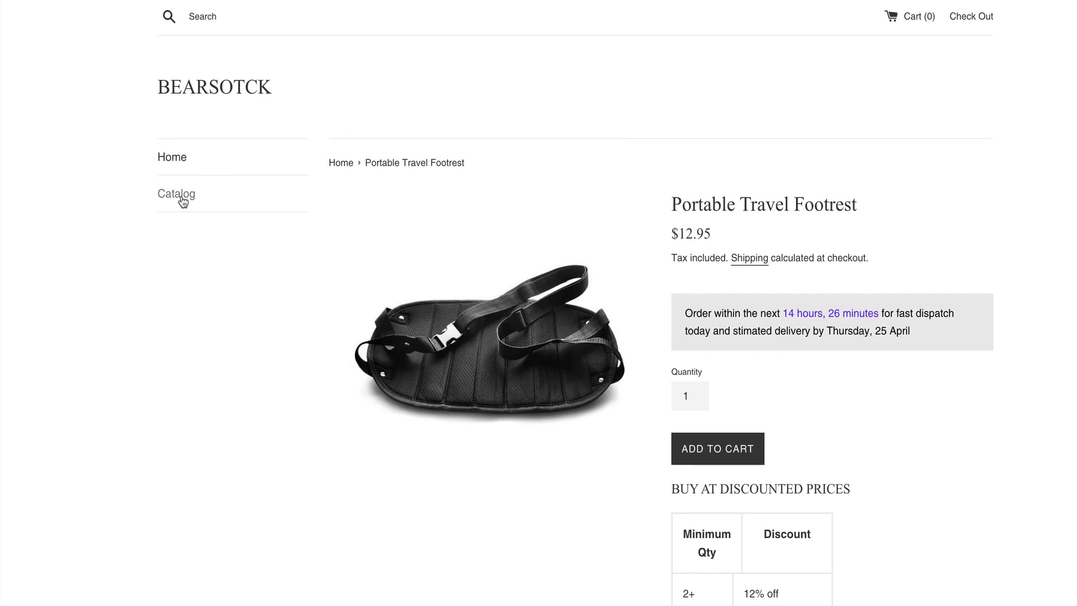
{"action": "left_click", "coordinate": [171, 157]}
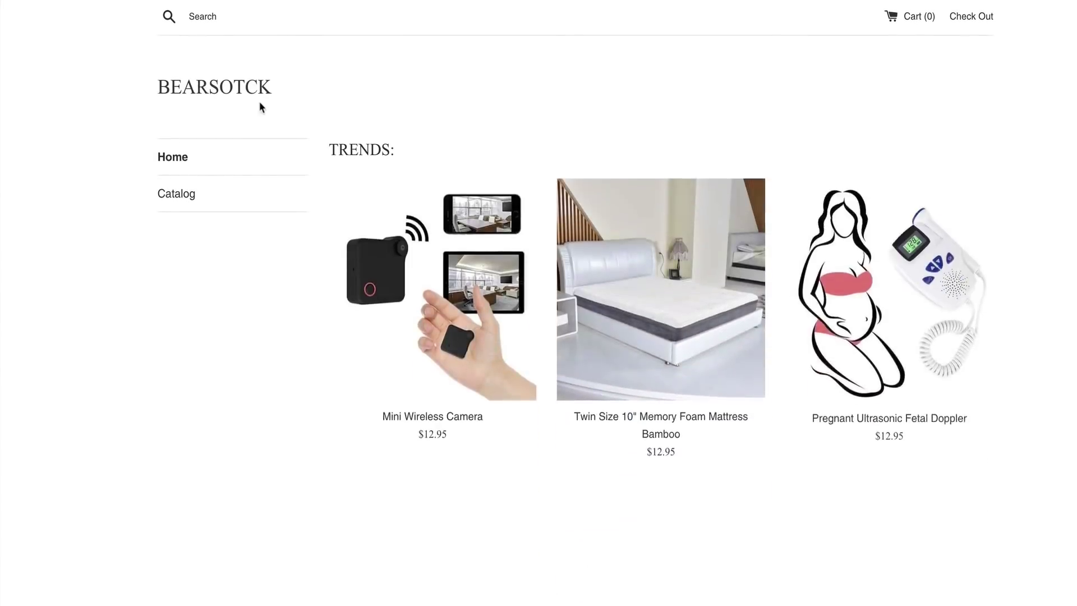
{"action": "scroll", "coordinate": [486, 313], "scroll_direction": "down", "scroll_amount": 12}
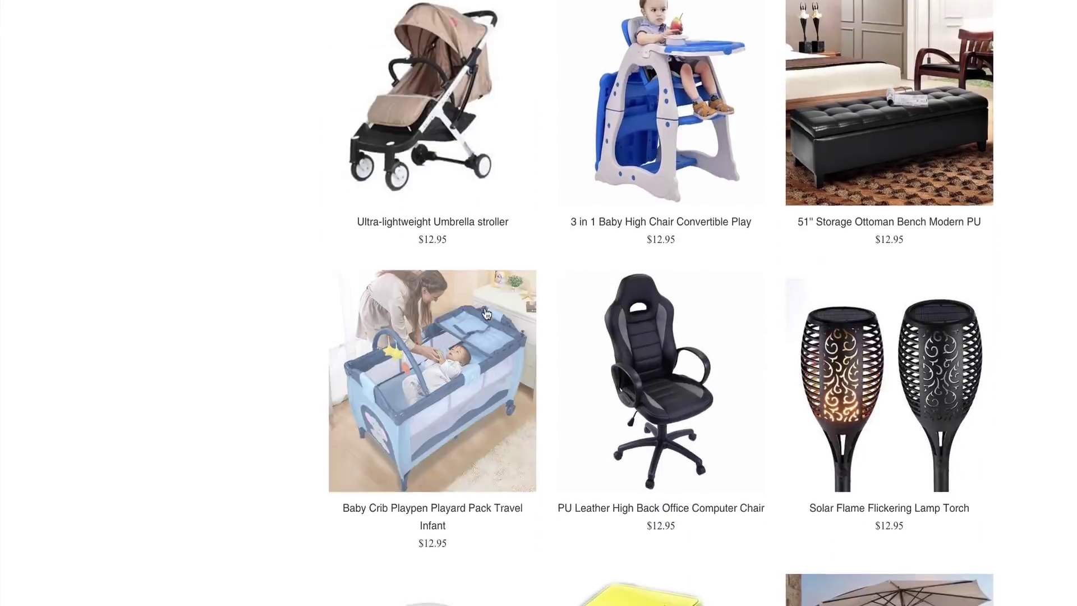
{"action": "scroll", "coordinate": [486, 308], "scroll_direction": "down", "scroll_amount": 5}
{"action": "scroll", "coordinate": [395, 161], "scroll_direction": "up", "scroll_amount": 20}
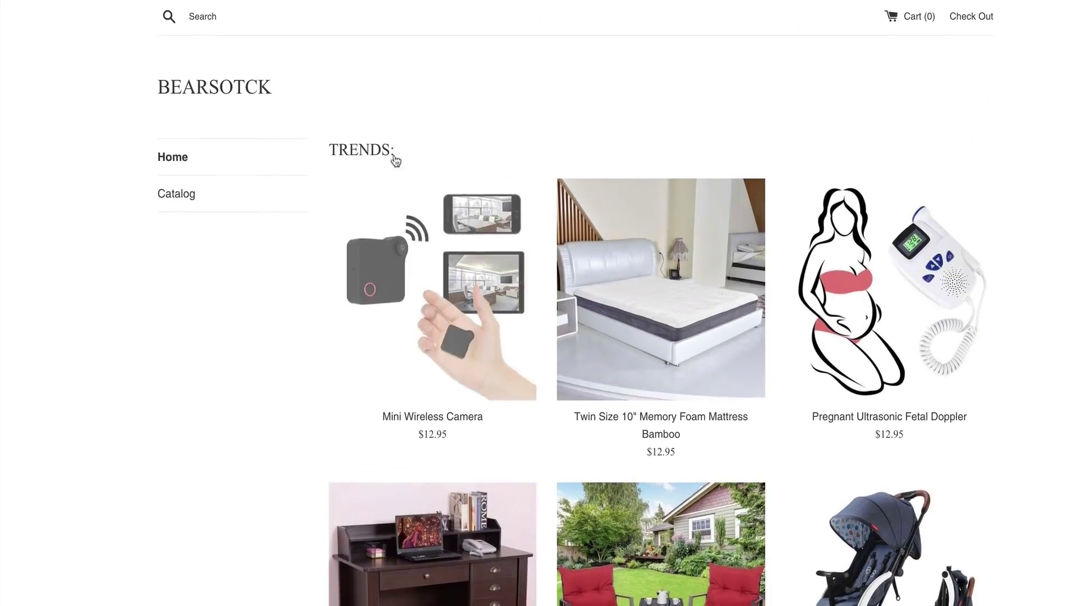
{"action": "scroll", "coordinate": [494, 300], "scroll_direction": "down", "scroll_amount": 17}
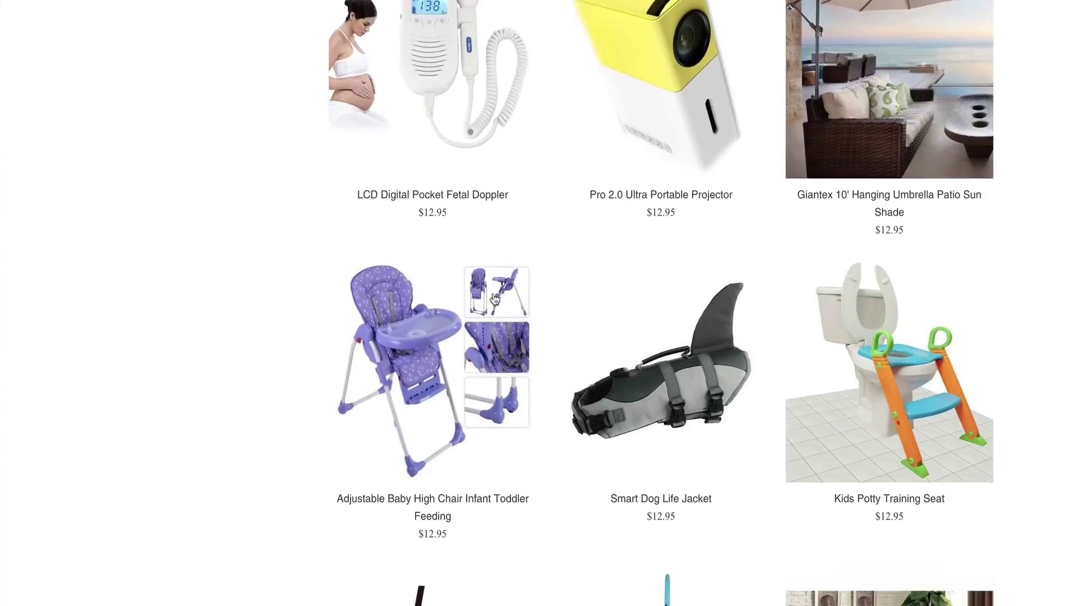
{"action": "scroll", "coordinate": [493, 299], "scroll_direction": "down", "scroll_amount": 15}
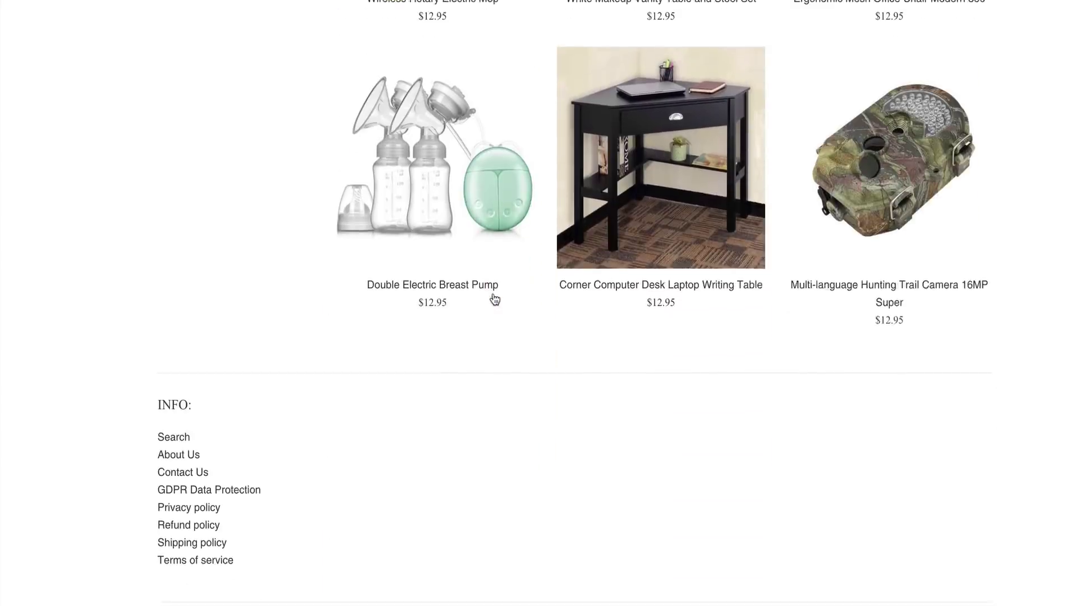
{"action": "scroll", "coordinate": [493, 295], "scroll_direction": "up", "scroll_amount": 20}
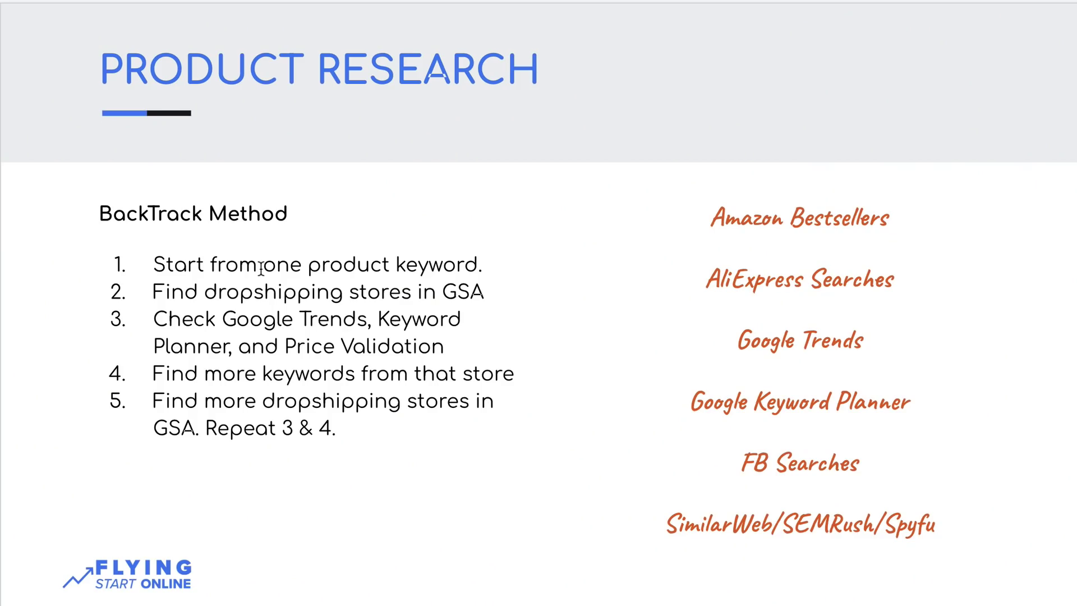
Stretch the orange research-tools box to enclose the SimilarWeb/SEMRush/Spyfu line, then select the BackTrack Method box
{"action": "left_click", "coordinate": [687, 529]}
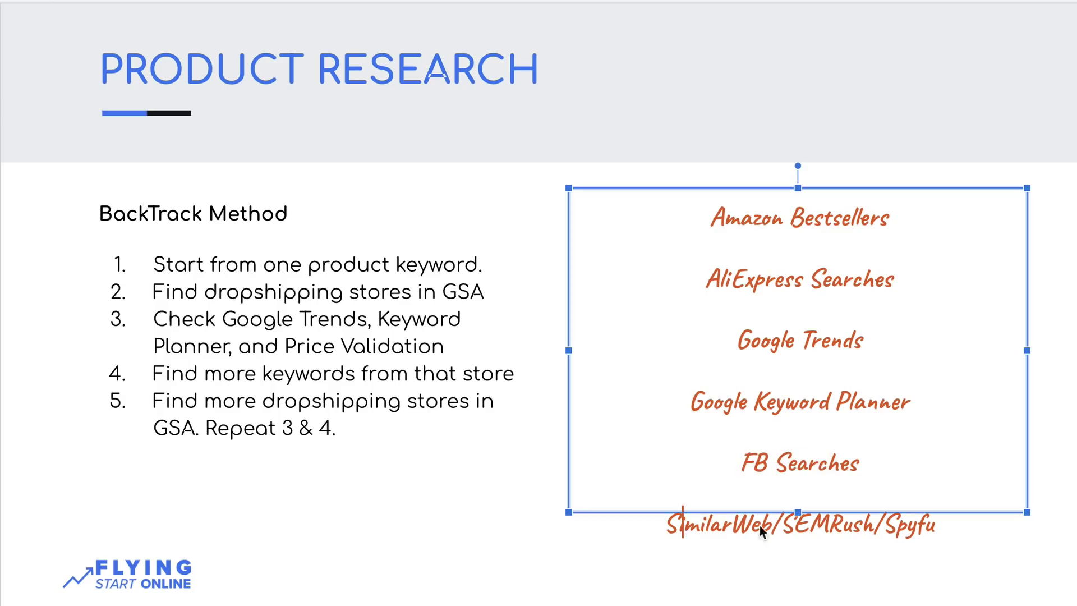
{"action": "left_click_drag", "start_coordinate": [798, 512], "coordinate": [804, 563]}
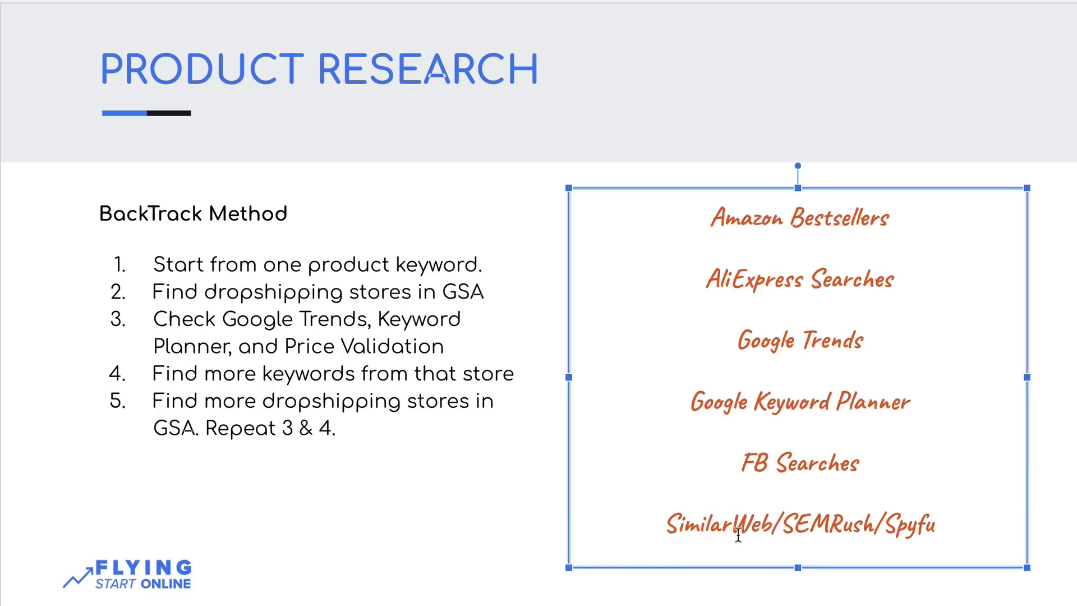
{"action": "left_click", "coordinate": [294, 376]}
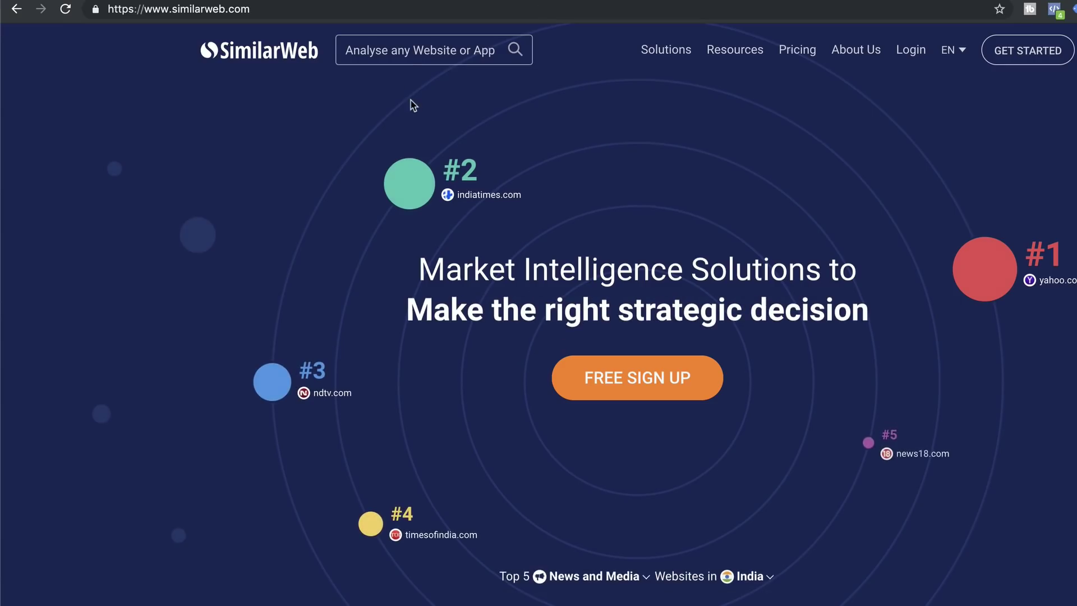
{"action": "left_click", "coordinate": [403, 44]}
{"action": "type", "text": "www.bearsotck.com"}
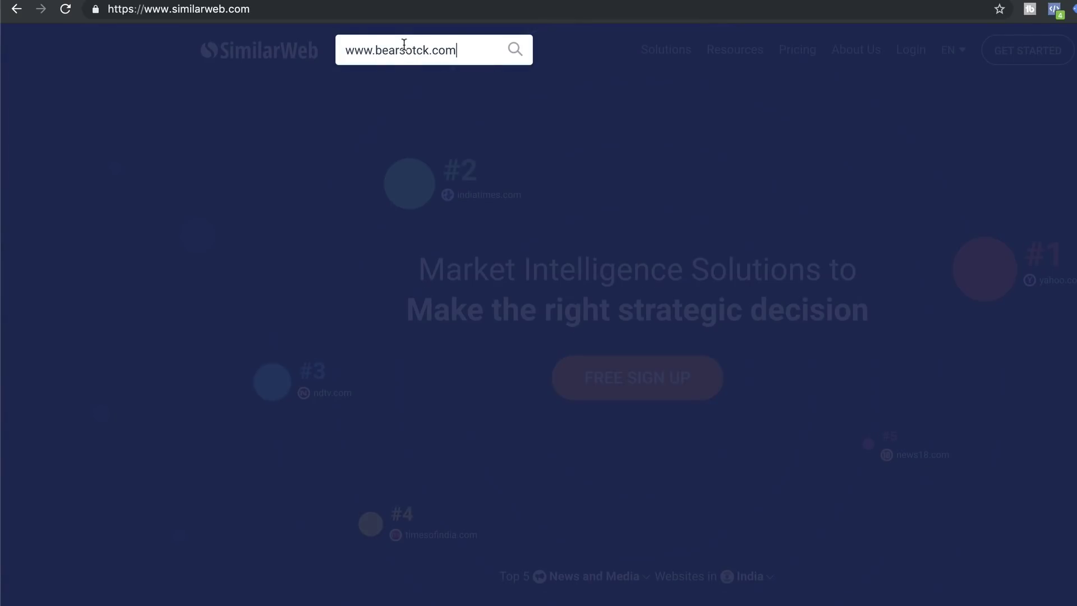
{"action": "key", "text": "Return"}
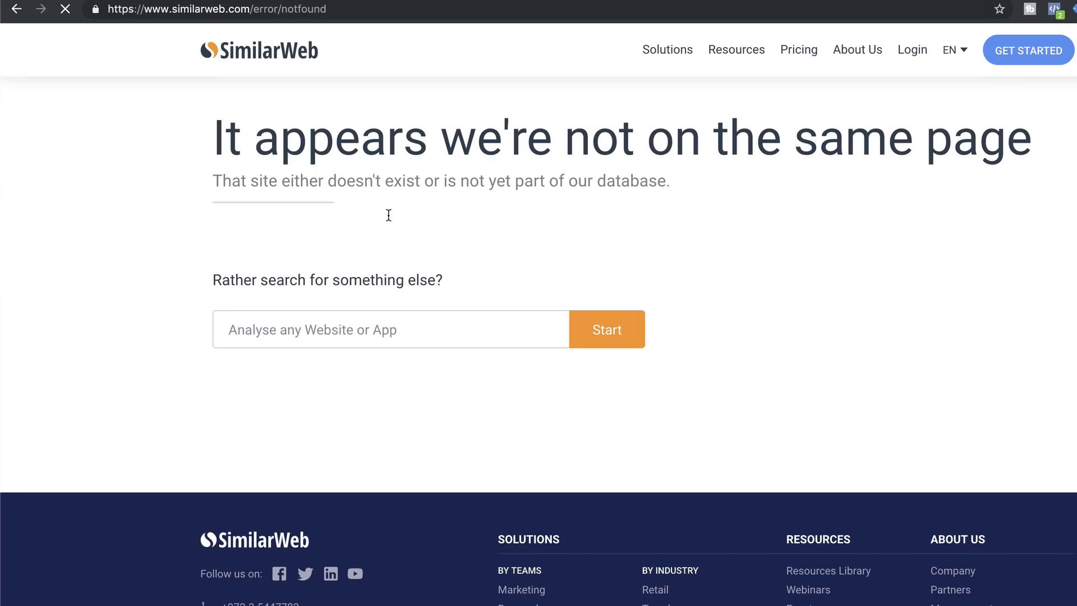
{"action": "left_click_drag", "start_coordinate": [210, 142], "coordinate": [443, 249]}
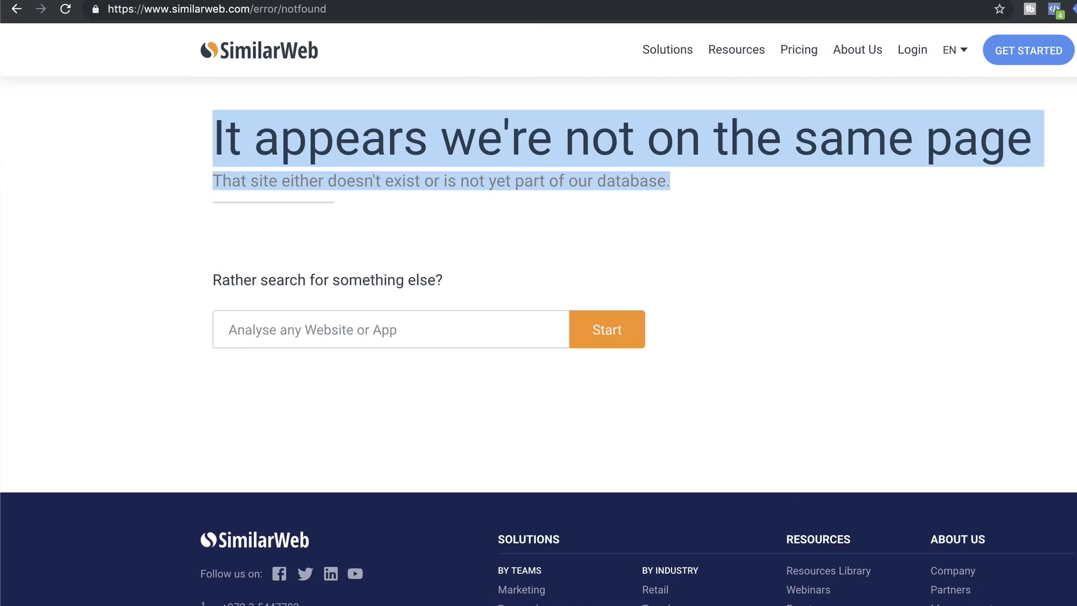
{"action": "left_click", "coordinate": [343, 1]}
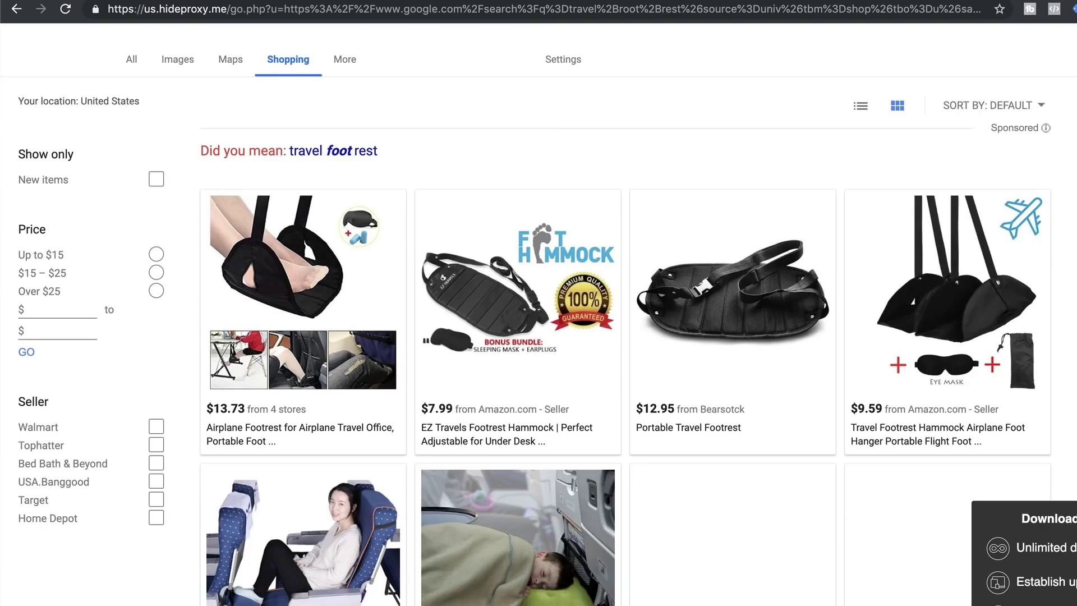
{"action": "scroll", "coordinate": [547, 320], "scroll_direction": "down", "scroll_amount": 1}
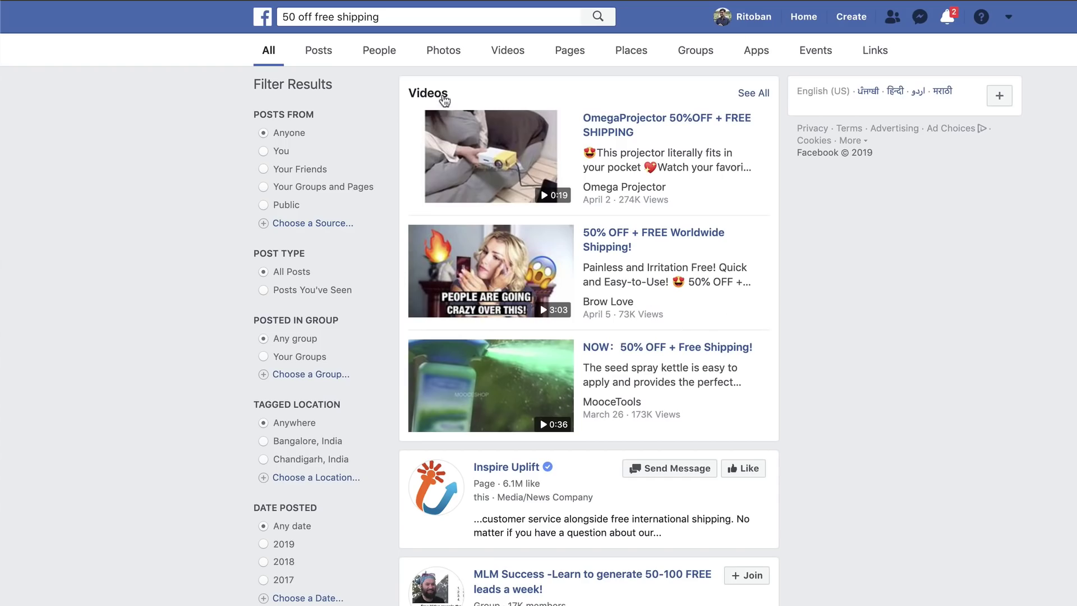
Play and pause the Brow Love 50% OFF video ad, then scroll to its Eyebrow Epilator shop link
{"action": "left_click", "coordinate": [432, 232]}
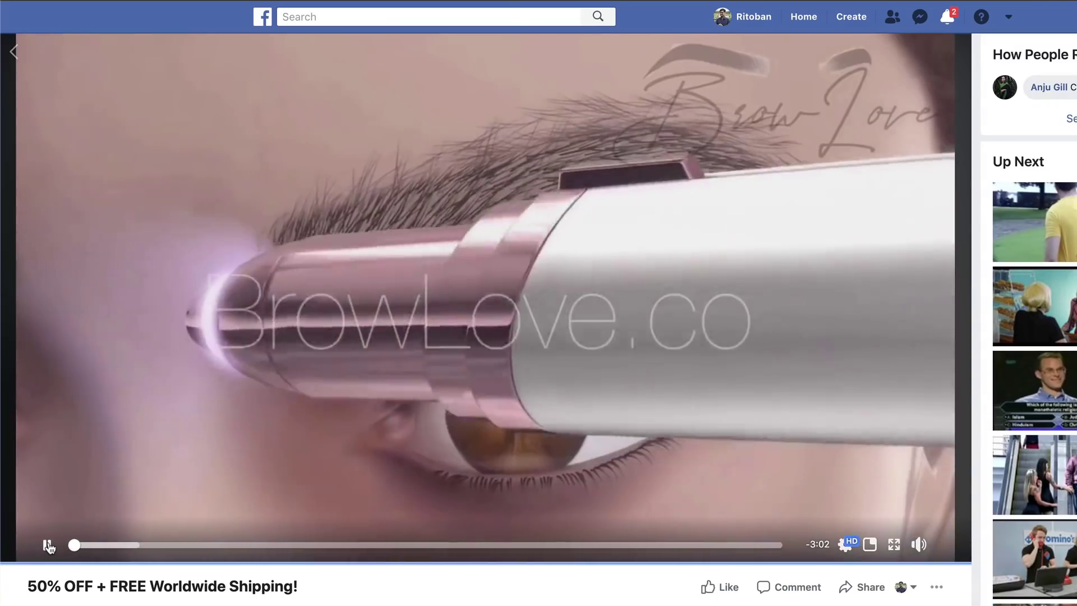
{"action": "left_click", "coordinate": [159, 483]}
{"action": "scroll", "coordinate": [160, 482], "scroll_direction": "down", "scroll_amount": 3}
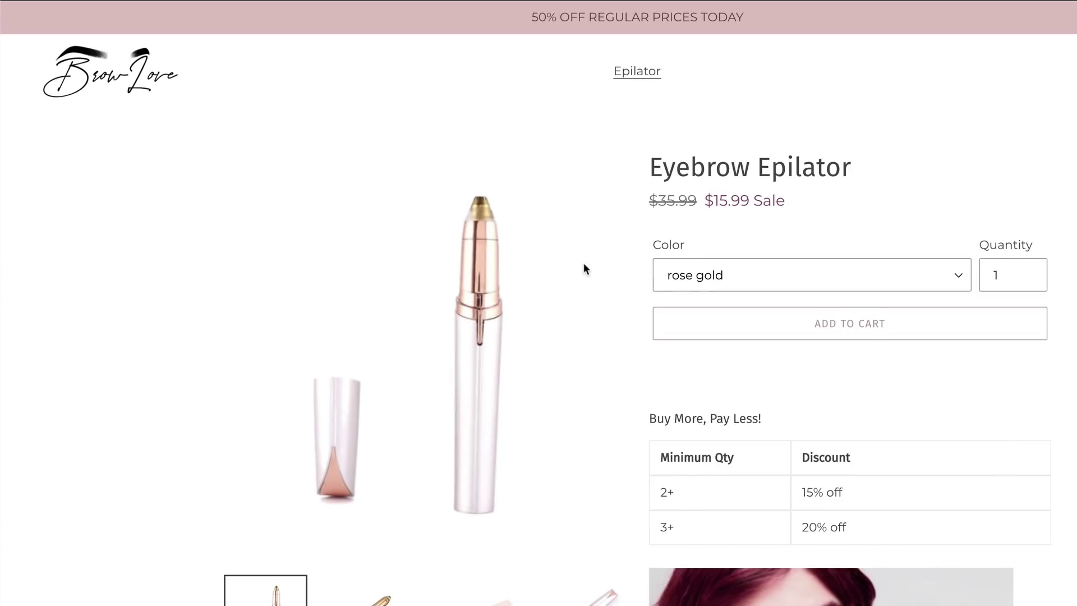
{"action": "scroll", "coordinate": [584, 262], "scroll_direction": "down", "scroll_amount": 3}
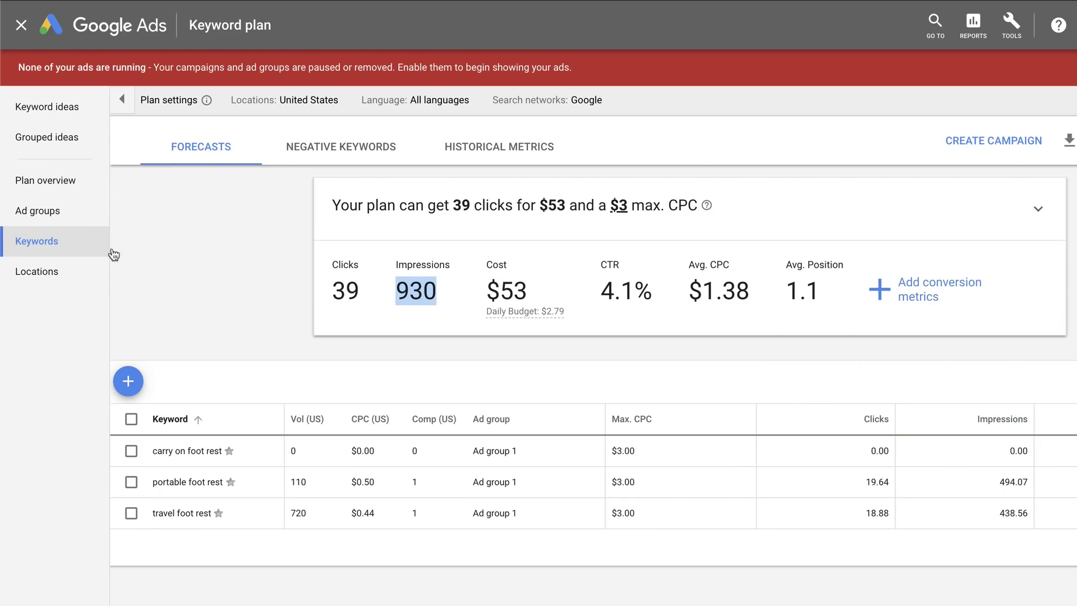
Get Keyword Planner keyword ideas for 'eyebrow epilator' instead of the pasted URL
{"action": "left_click", "coordinate": [128, 381]}
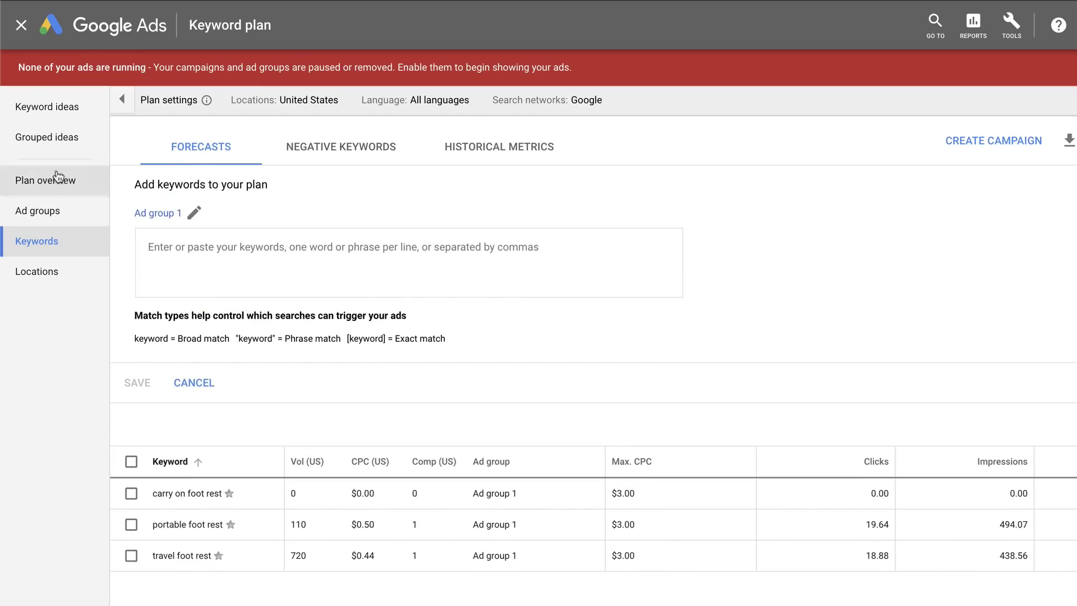
{"action": "left_click", "coordinate": [36, 118]}
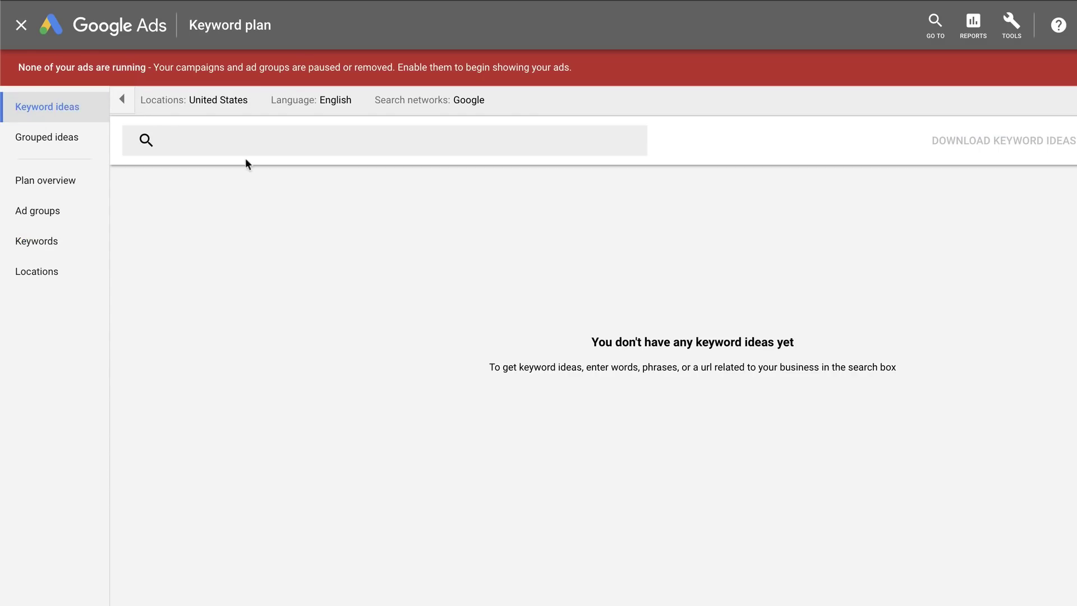
{"action": "left_click", "coordinate": [238, 142]}
{"action": "type", "text": "https%3A%2F%2Fwww.healthyback.com%2Ftravel-pal-auto-inflating-footrest.html&b=4"}
{"action": "key", "text": "ctrl+a"}
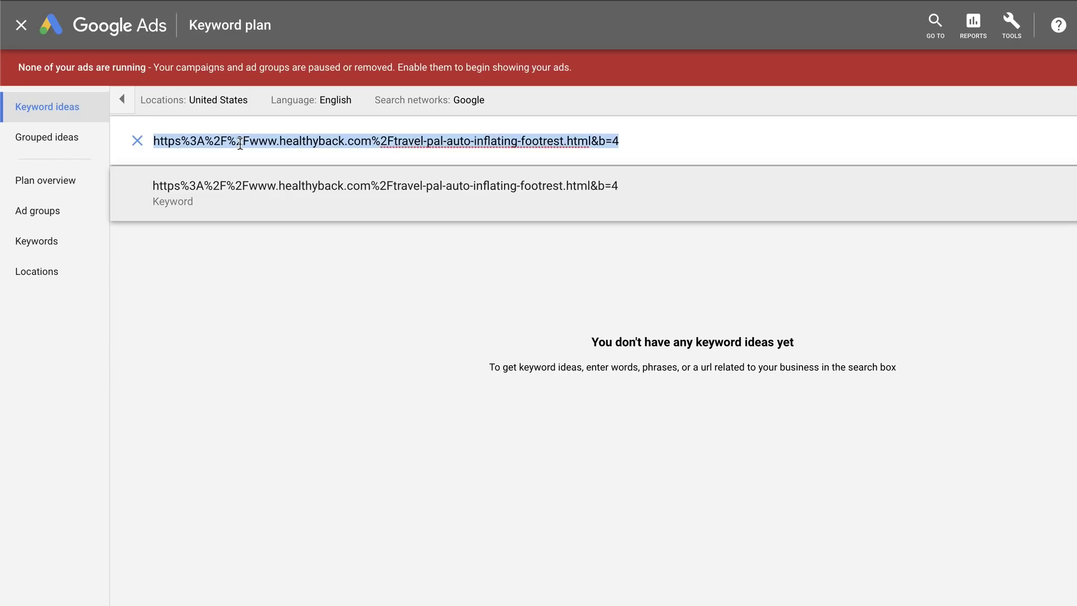
{"action": "type", "text": "eyebrow epilator"}
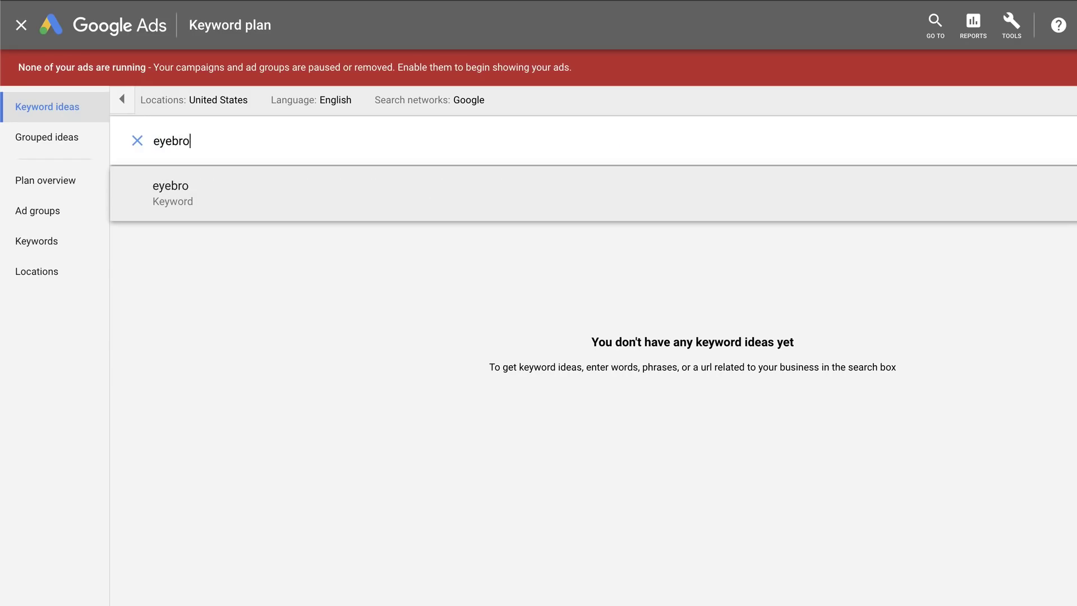
{"action": "key", "text": "Return"}
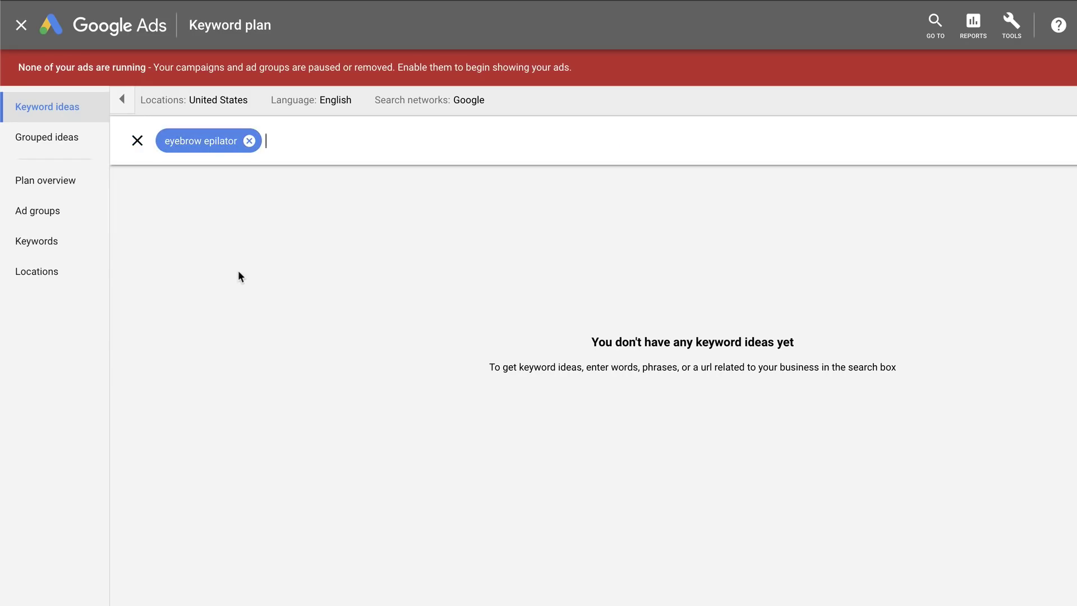
{"action": "left_click", "coordinate": [1074, 142]}
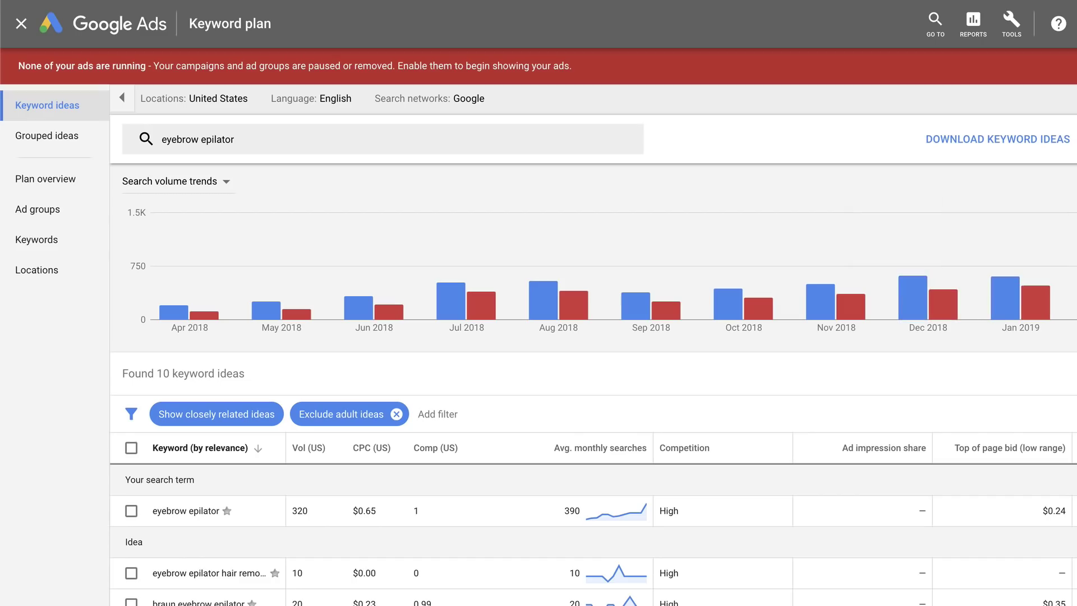
Limit the keyword ideas to closely related ideas and review the list
{"action": "left_click", "coordinate": [207, 417]}
{"action": "left_click", "coordinate": [209, 501]}
{"action": "scroll", "coordinate": [599, 403], "scroll_direction": "down", "scroll_amount": 1}
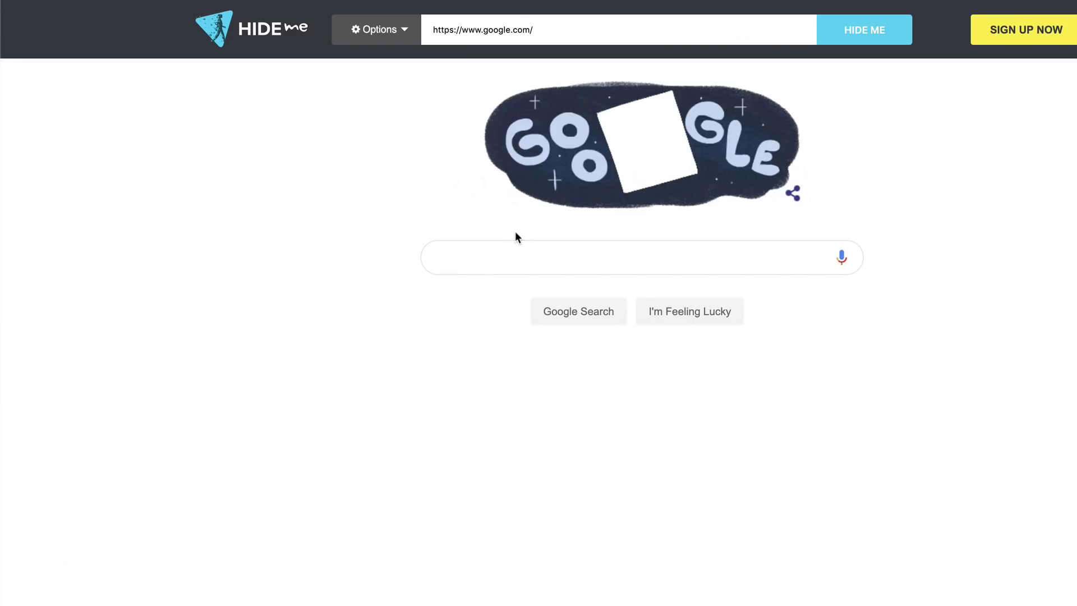
Search Google for 'eyebrow epilator' through the Hide.me proxy
{"action": "type", "text": "eye"}
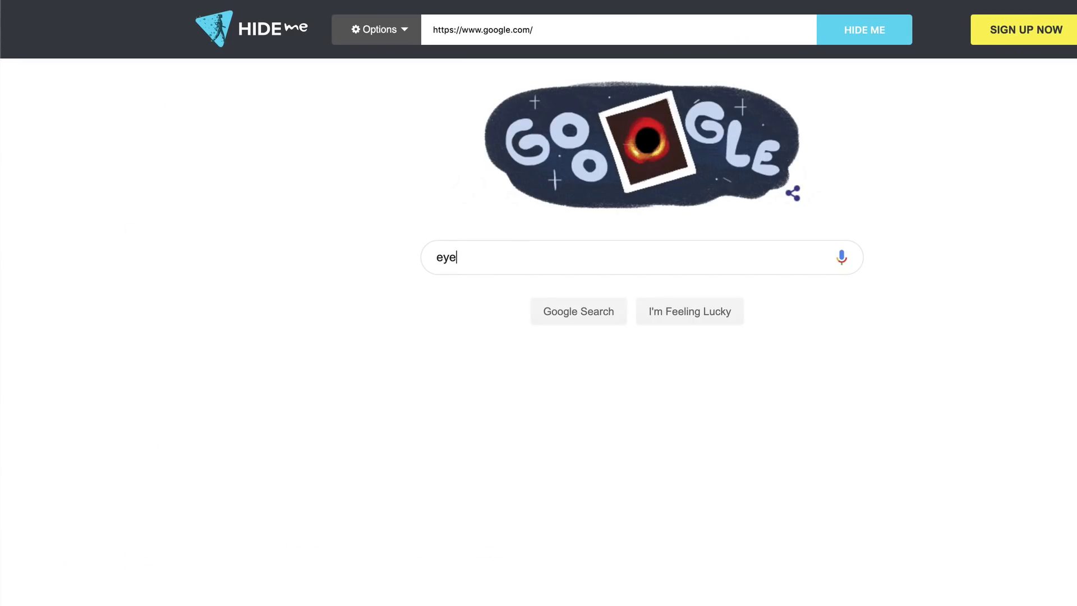
{"action": "type", "text": "brow epilator"}
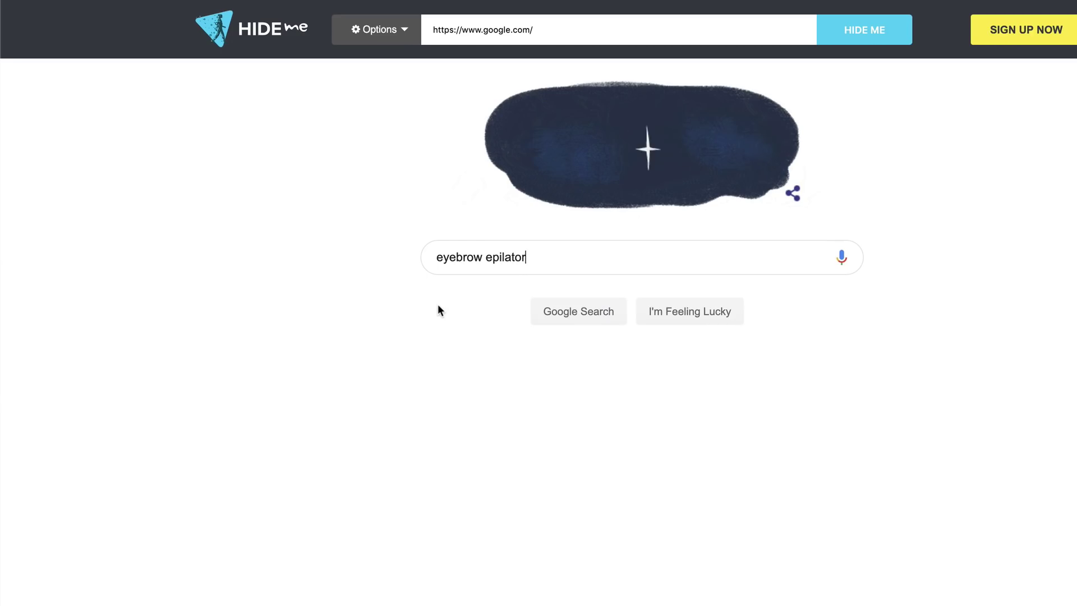
{"action": "key", "text": "Return"}
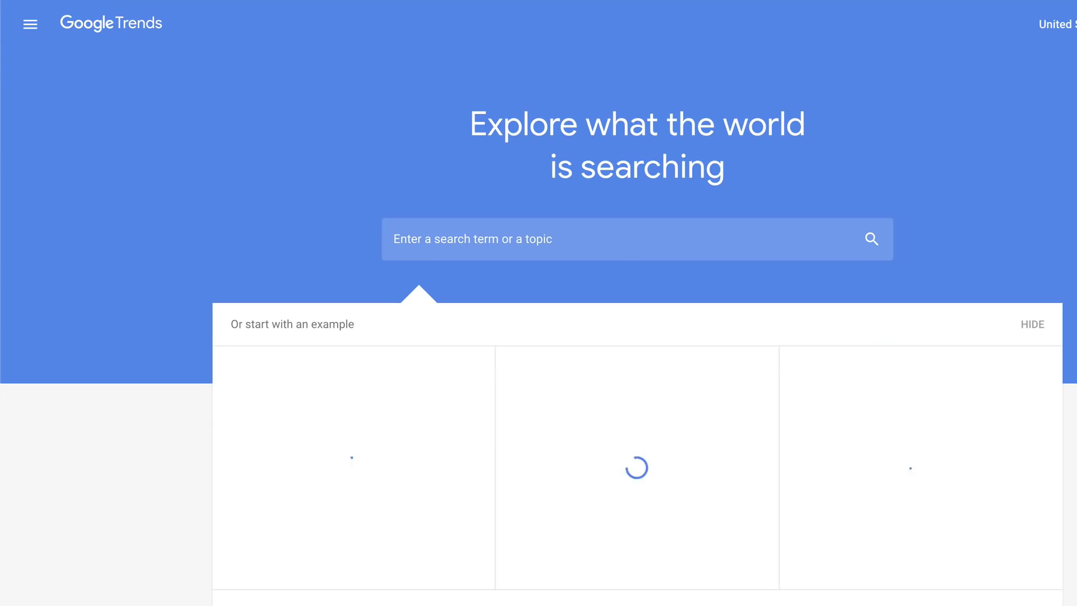
Explore Google Trends interest over time for 'flawless epilator'
{"action": "left_click", "coordinate": [582, 231]}
{"action": "type", "text": "flawless "}
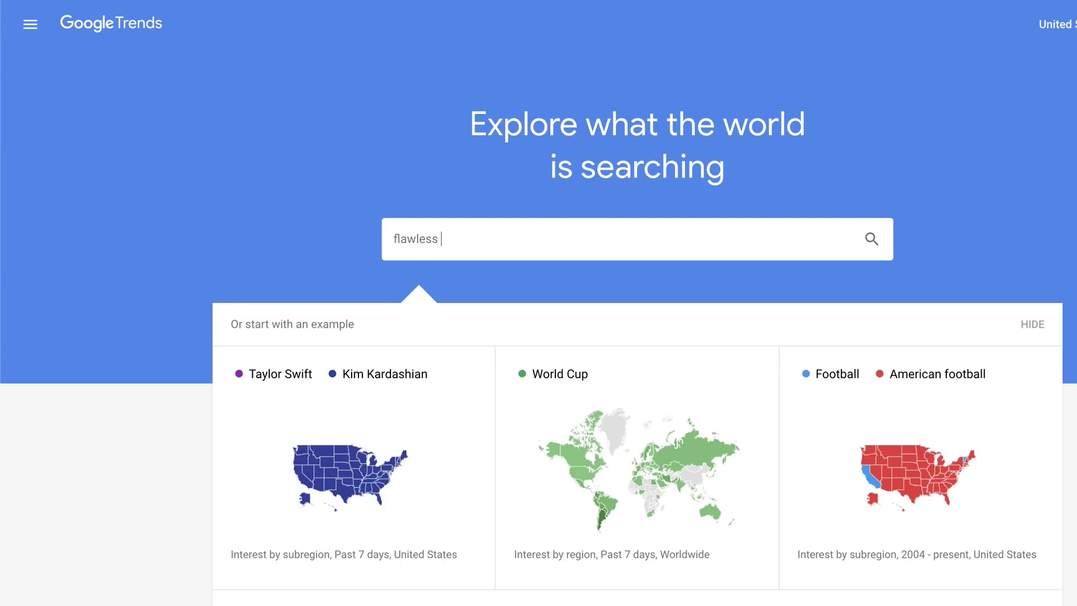
{"action": "type", "text": "s"}
{"action": "key", "text": "BackSpace"}
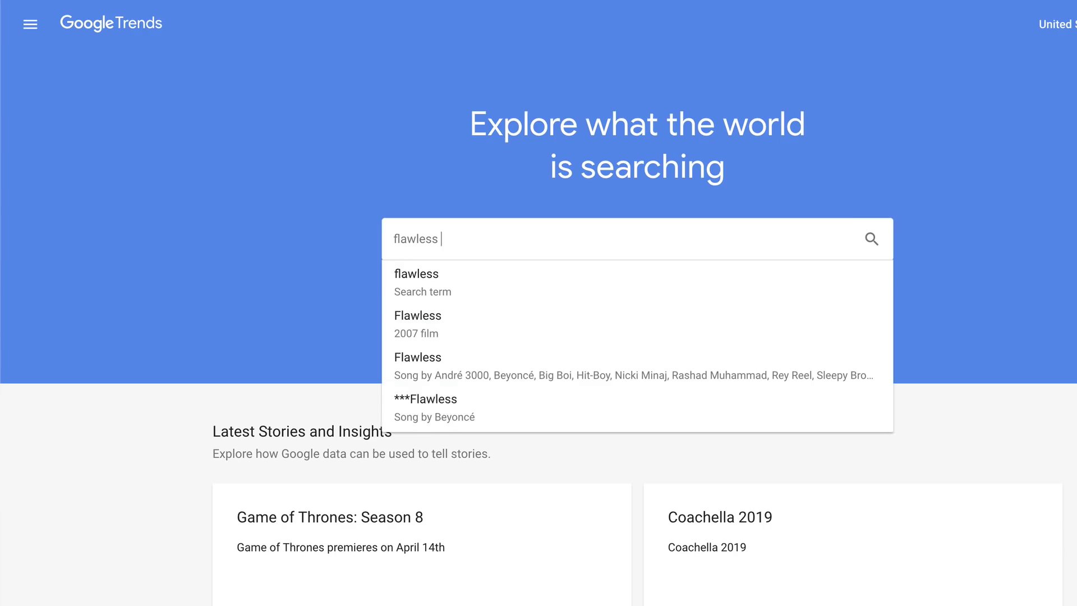
{"action": "type", "text": "epilator"}
{"action": "key", "text": "Return"}
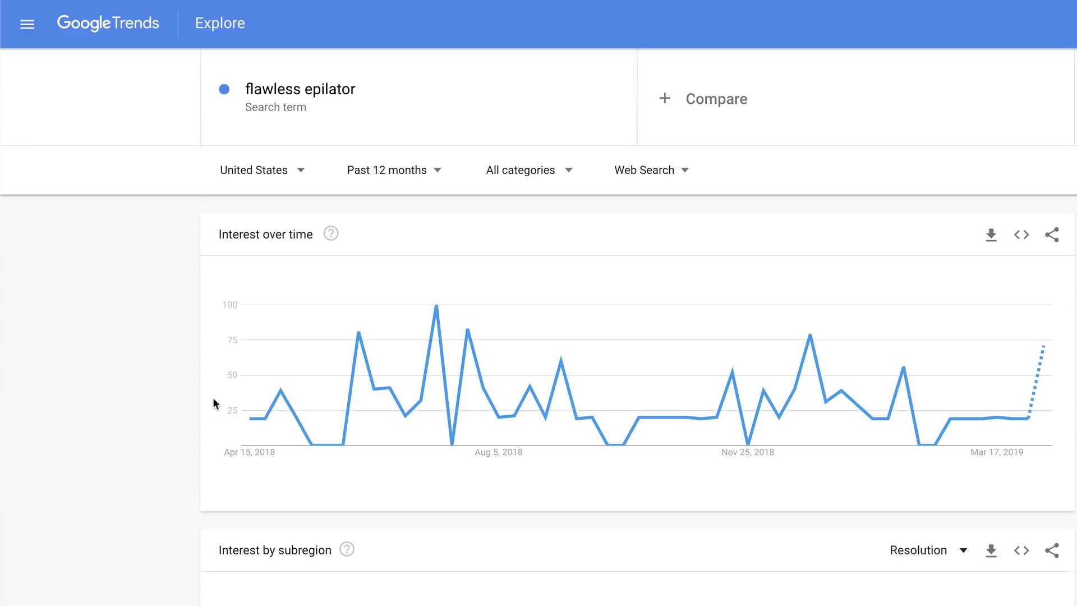
{"action": "mouse_move", "coordinate": [1044, 356]}
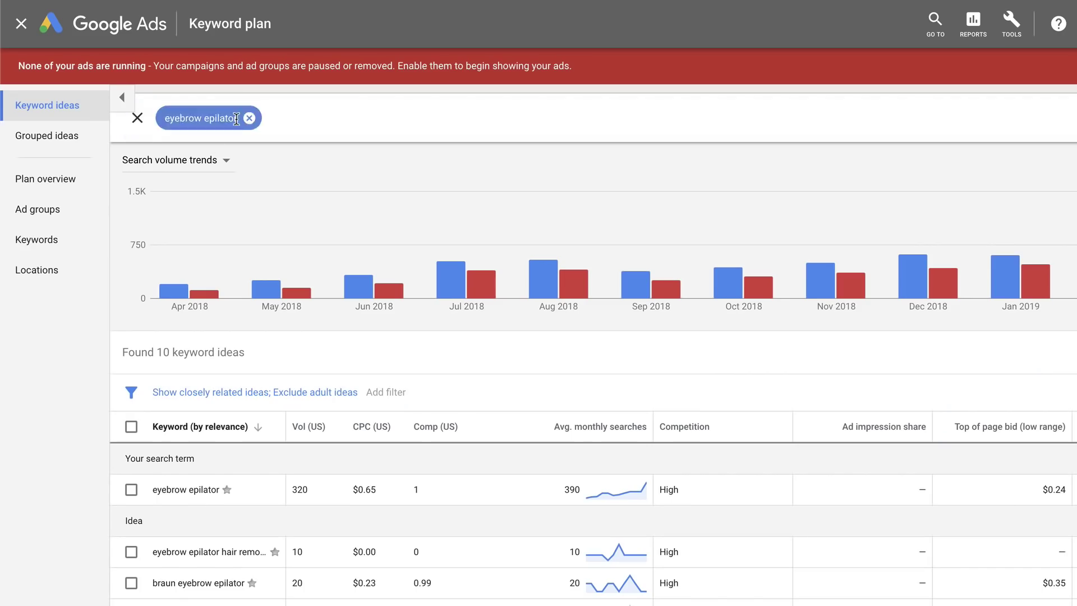
Change the Keyword Planner keyword from 'eyebrow epilator' to 'flawless epilator'
{"action": "left_click", "coordinate": [252, 125]}
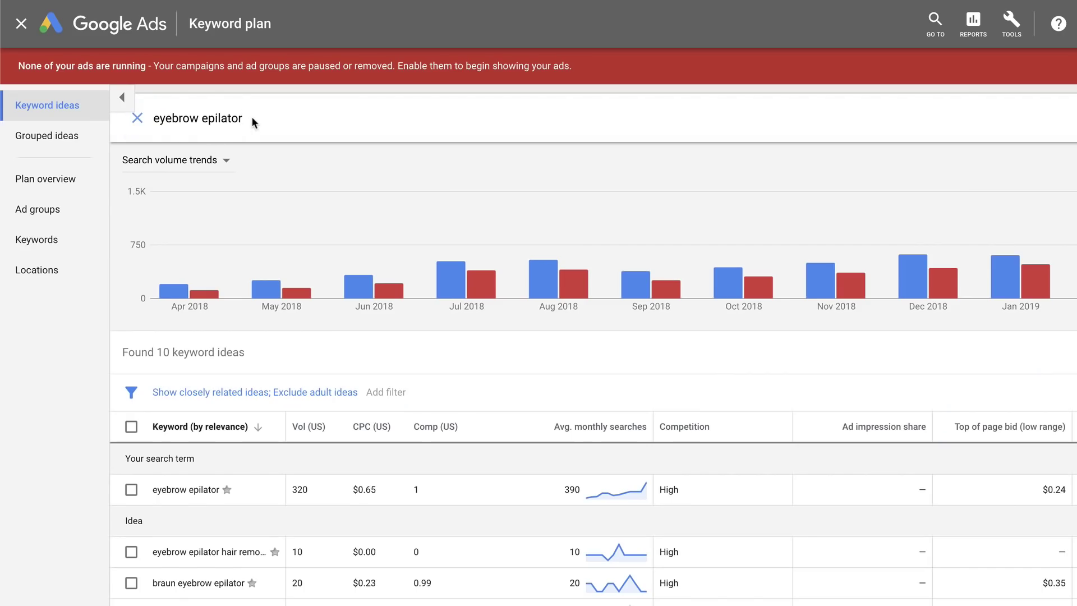
{"action": "double_click", "coordinate": [252, 122]}
{"action": "double_click", "coordinate": [166, 119]}
{"action": "type", "text": "flawles"}
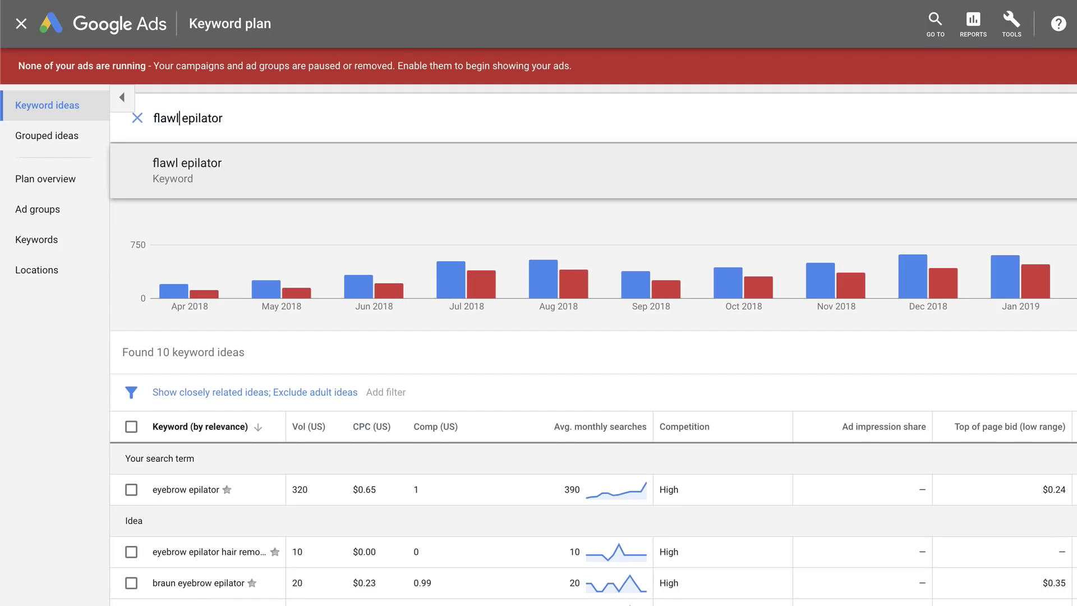
{"action": "type", "text": "s"}
{"action": "key", "text": "Return"}
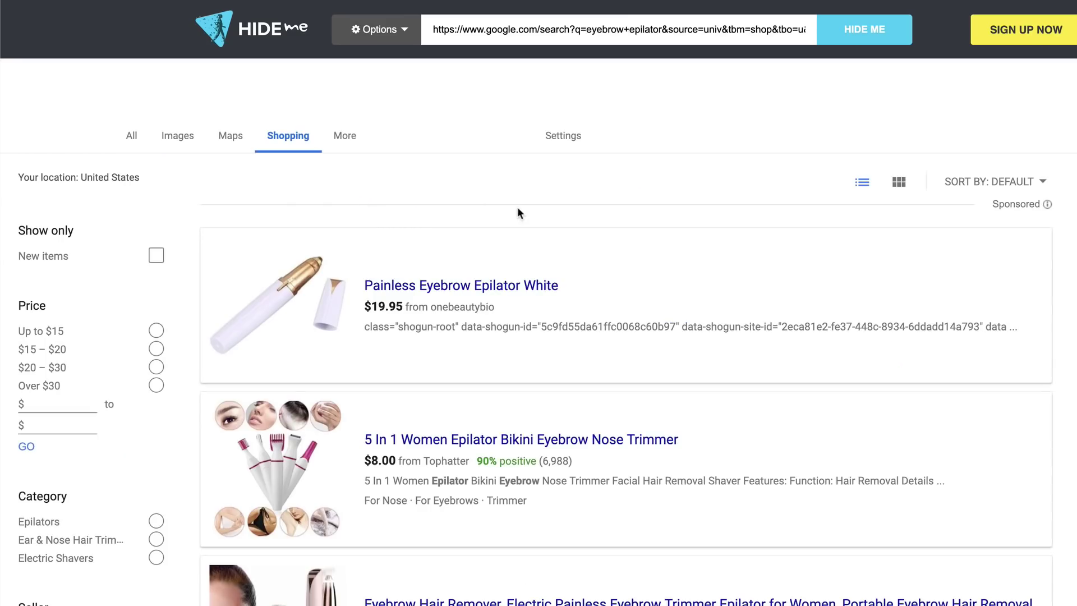
{"action": "scroll", "coordinate": [418, 230], "scroll_direction": "down", "scroll_amount": 1}
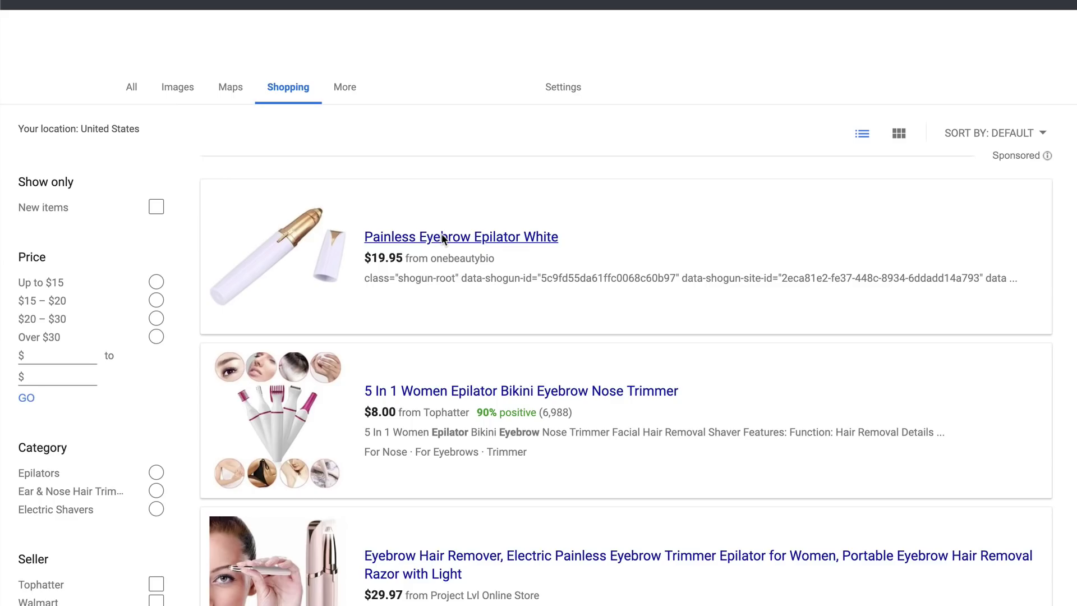
{"action": "scroll", "coordinate": [442, 235], "scroll_direction": "down", "scroll_amount": 4}
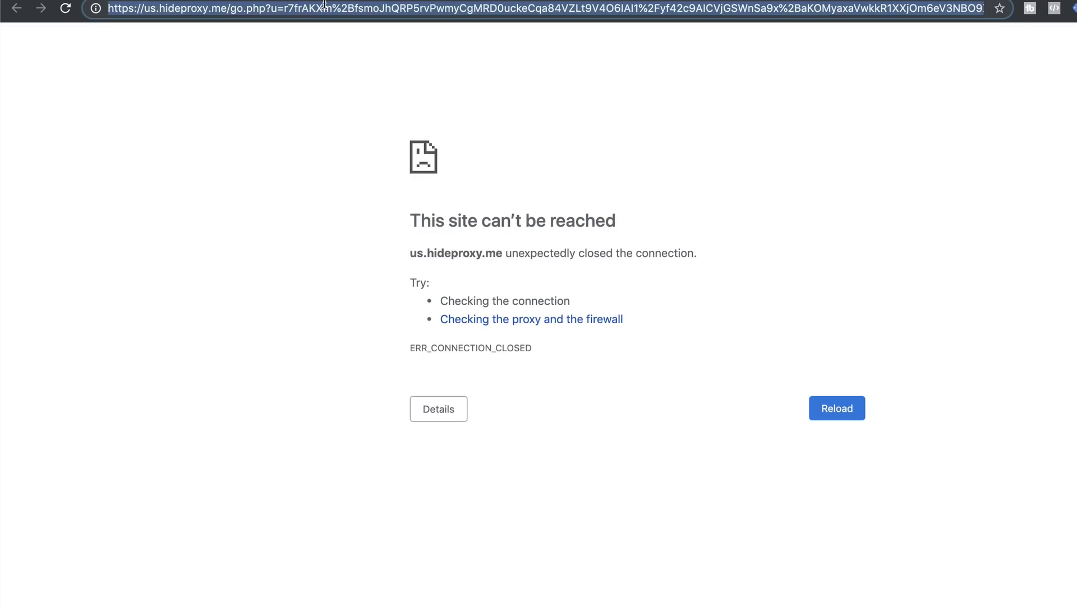
Search 'smile stuffs', open the Smile Stuffs store, and select its site address
{"action": "left_click", "coordinate": [324, 7]}
{"action": "type", "text": "smile stuffs"}
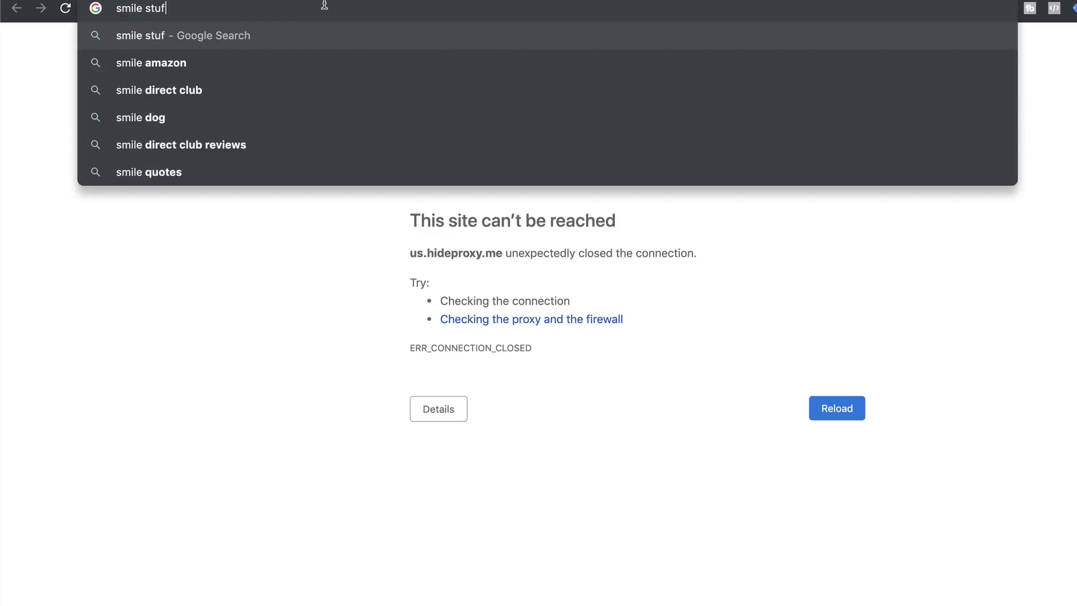
{"action": "key", "text": "Return"}
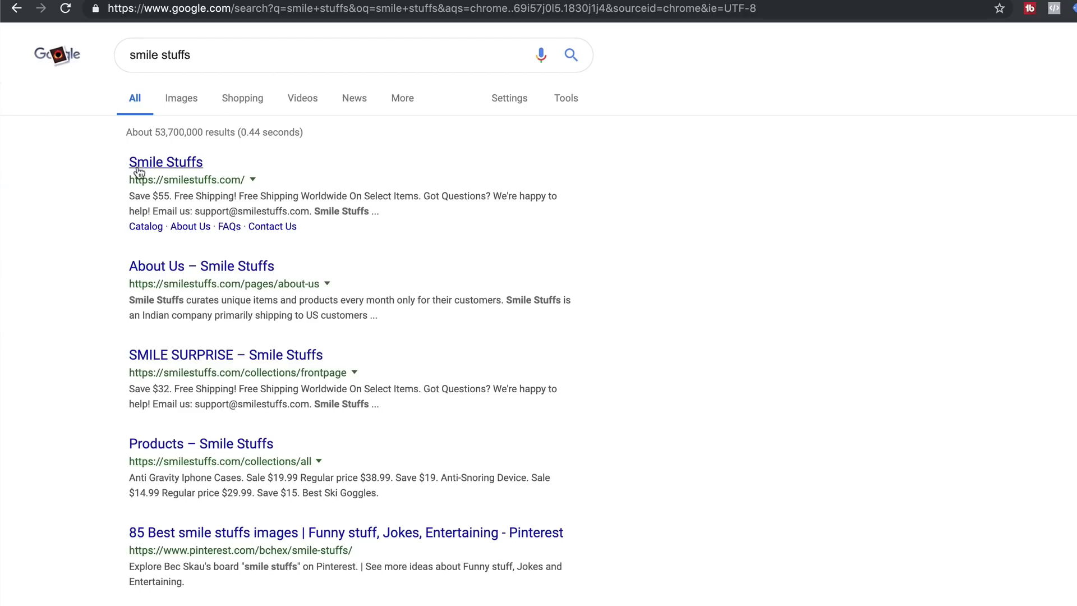
{"action": "left_click", "coordinate": [143, 164]}
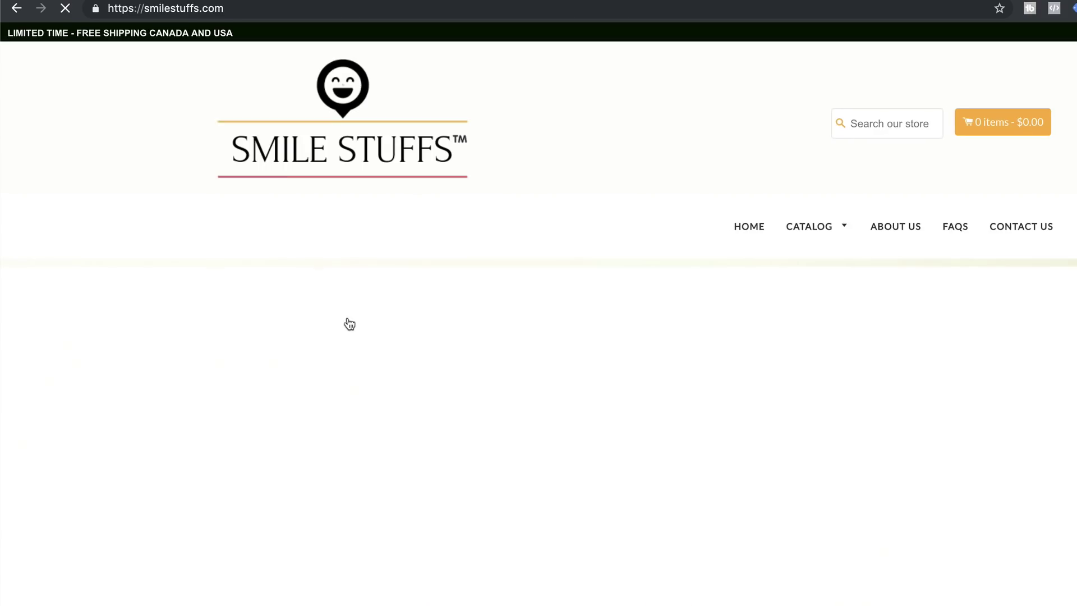
{"action": "scroll", "coordinate": [349, 321], "scroll_direction": "down", "scroll_amount": 15}
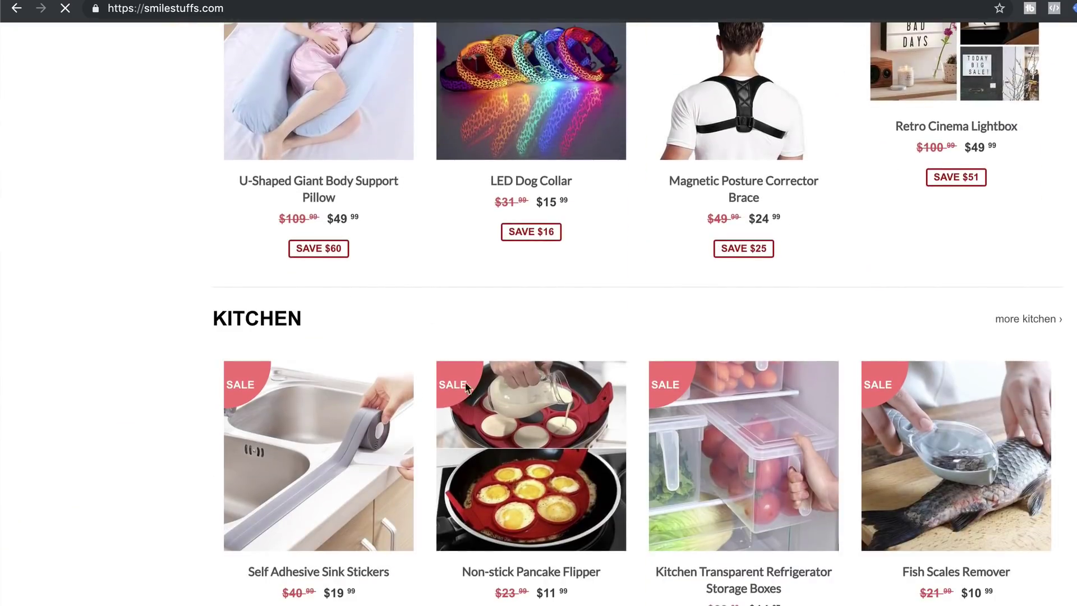
{"action": "scroll", "coordinate": [431, 392], "scroll_direction": "up", "scroll_amount": 12}
{"action": "scroll", "coordinate": [431, 392], "scroll_direction": "up", "scroll_amount": 2}
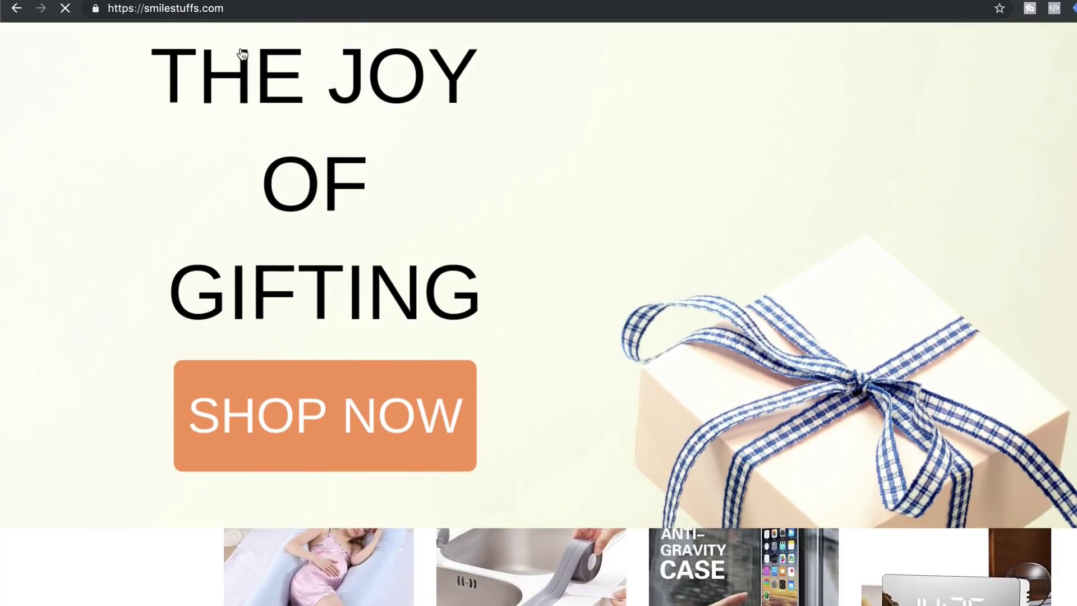
{"action": "left_click_drag", "start_coordinate": [144, 9], "coordinate": [227, 9]}
{"action": "key", "text": "ctrl+c"}
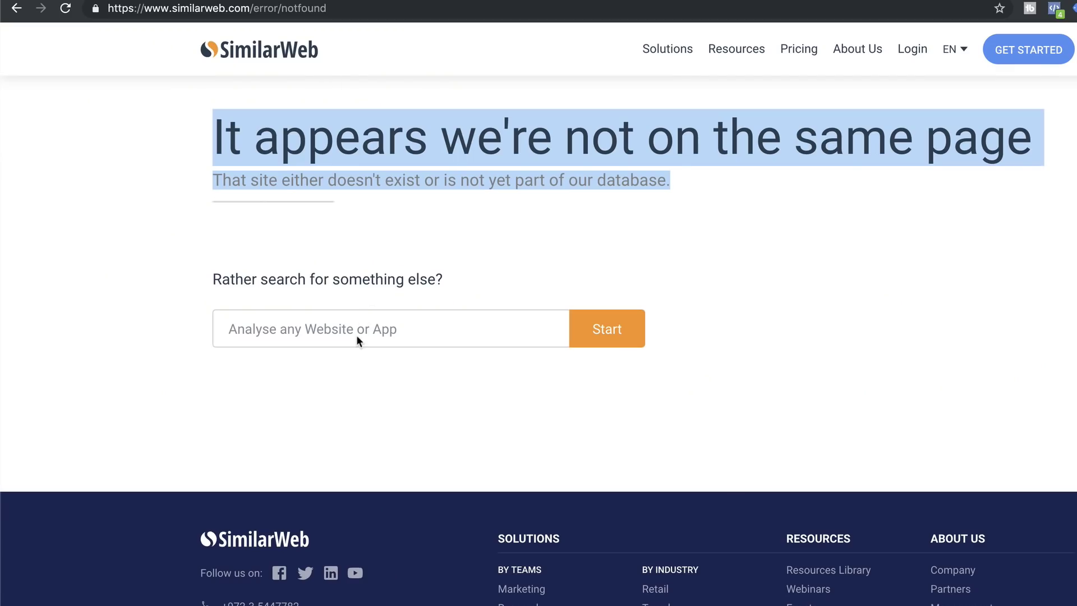
Look up smilestuffs.com in SimilarWeb and scroll through its not-enough-data report
{"action": "left_click", "coordinate": [356, 334]}
{"action": "key", "text": "ctrl+v"}
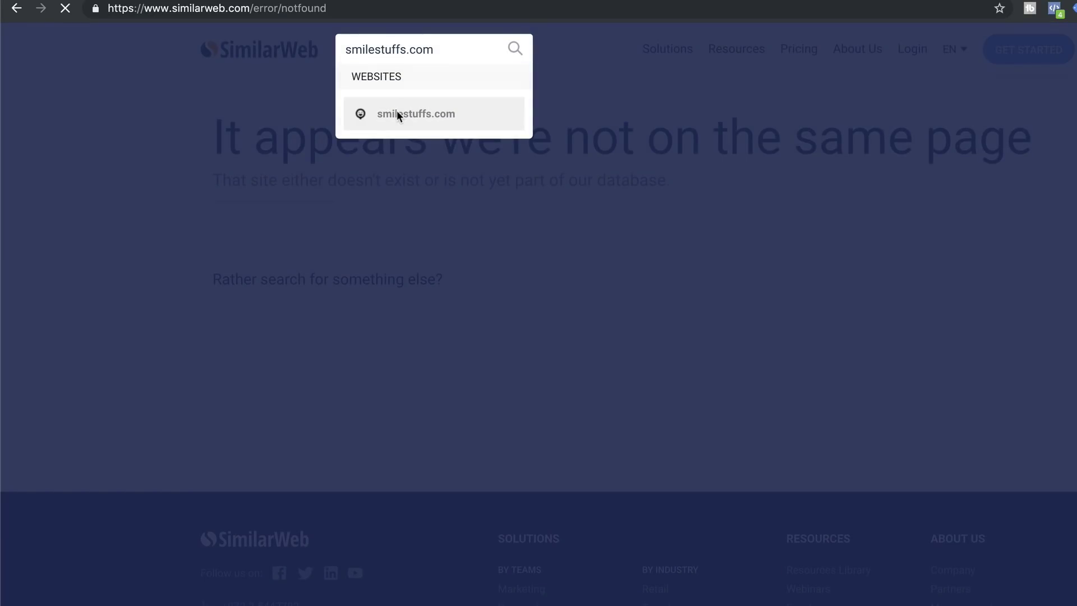
{"action": "left_click", "coordinate": [396, 112]}
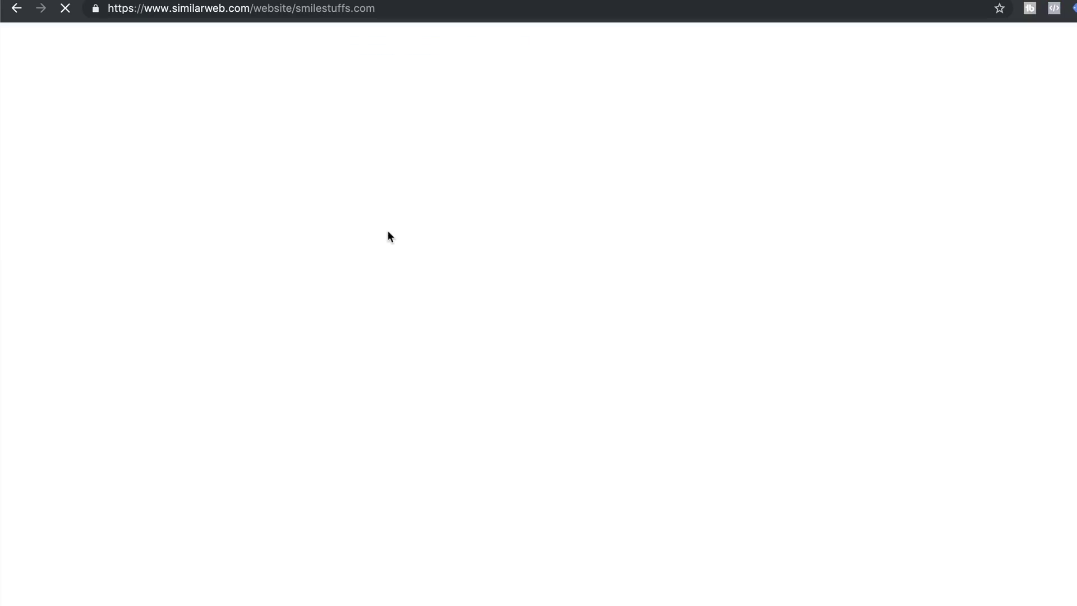
{"action": "scroll", "coordinate": [600, 445], "scroll_direction": "down", "scroll_amount": 15}
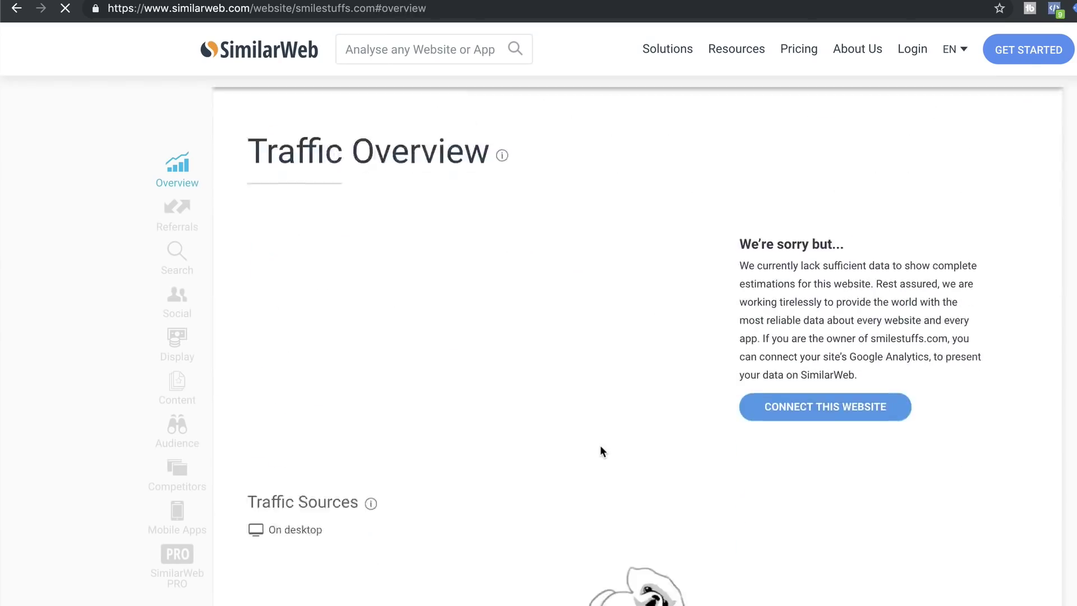
{"action": "scroll", "coordinate": [479, 445], "scroll_direction": "down", "scroll_amount": 20}
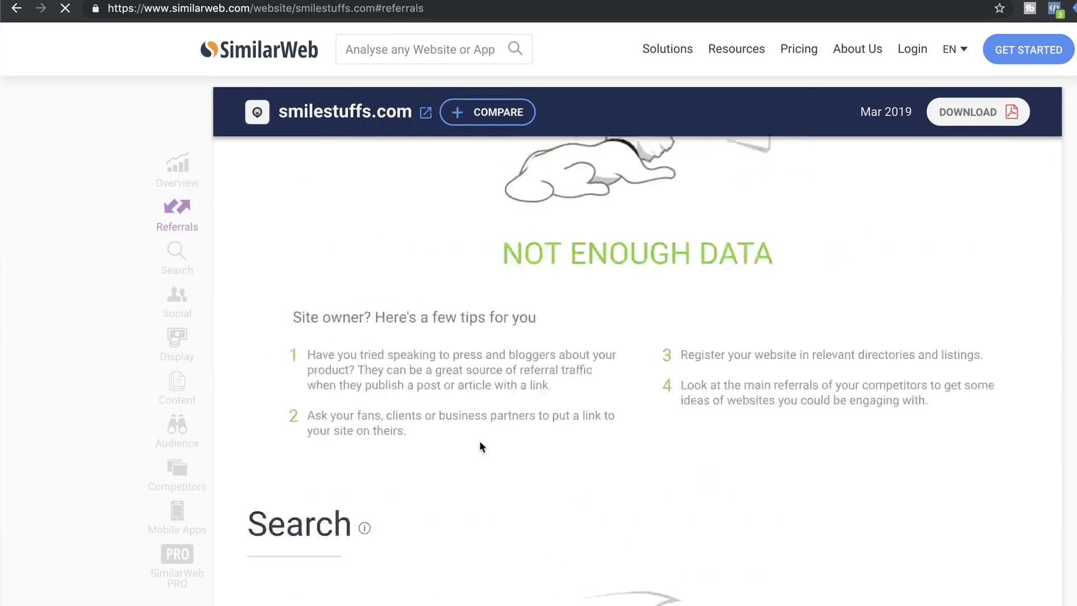
{"action": "scroll", "coordinate": [479, 443], "scroll_direction": "up", "scroll_amount": 10}
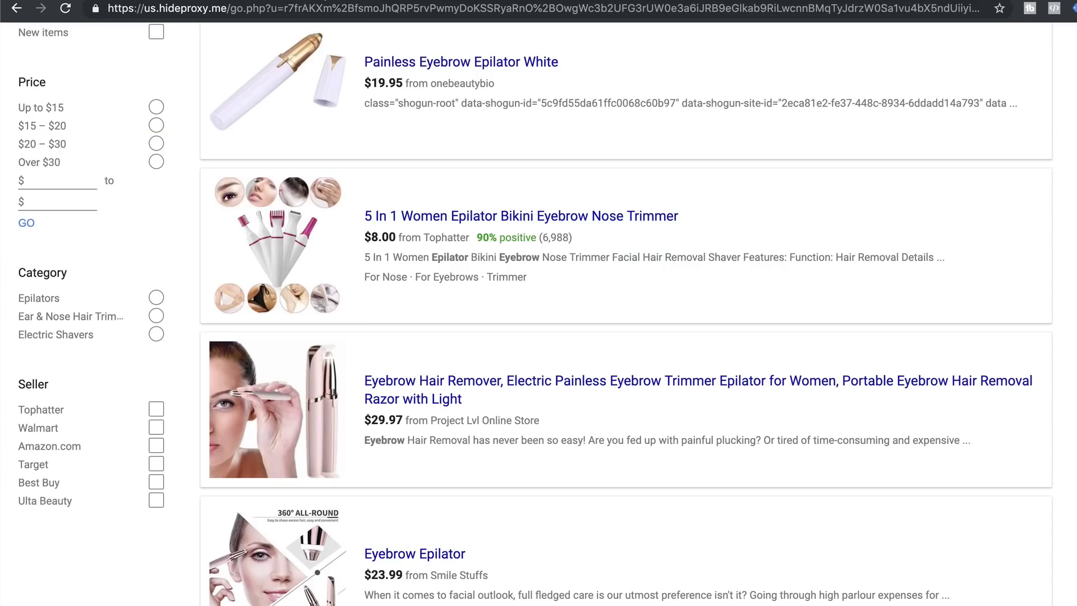
Search the web for the Tophatter seller, open tophatter.com, and enter 'Tophatter' in SimilarWeb
{"action": "scroll", "coordinate": [467, 345], "scroll_direction": "up", "scroll_amount": 3}
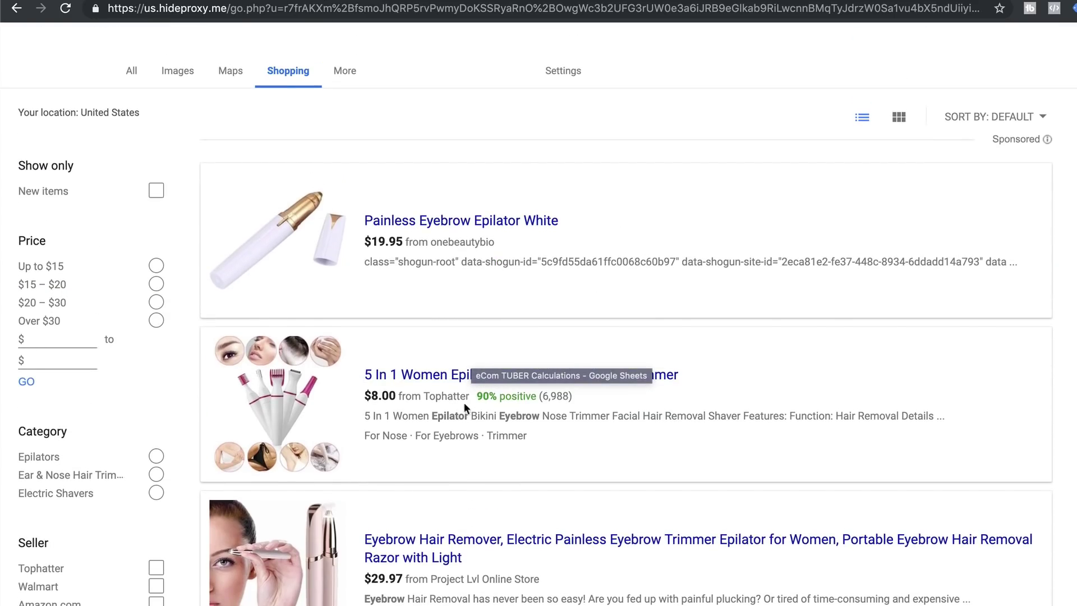
{"action": "double_click", "coordinate": [451, 395]}
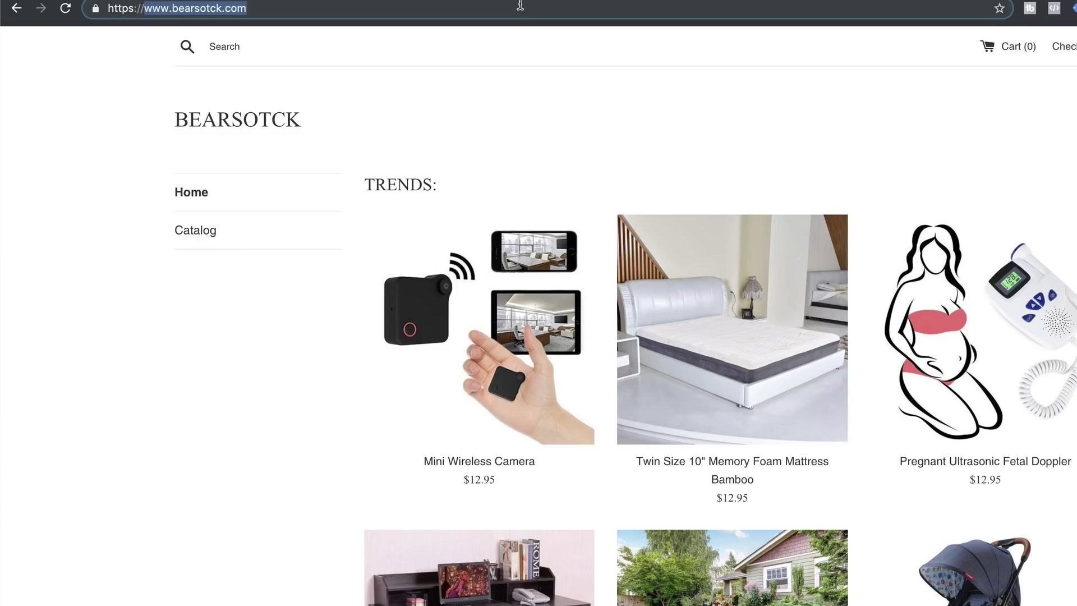
{"action": "type", "text": "Tophatter"}
{"action": "key", "text": "Return"}
{"action": "left_click", "coordinate": [146, 8]}
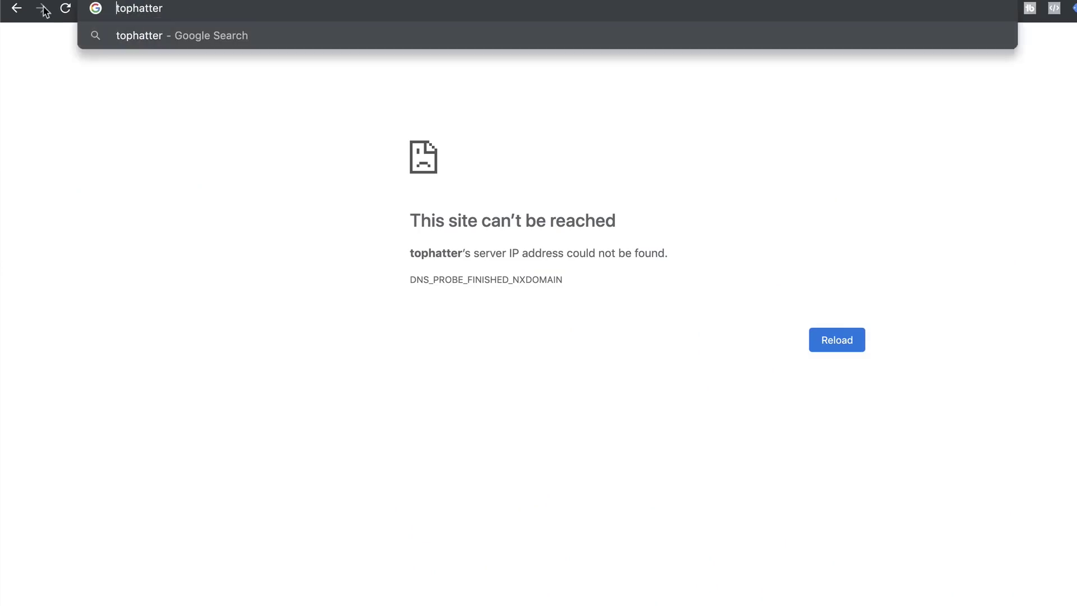
{"action": "key", "text": "Return"}
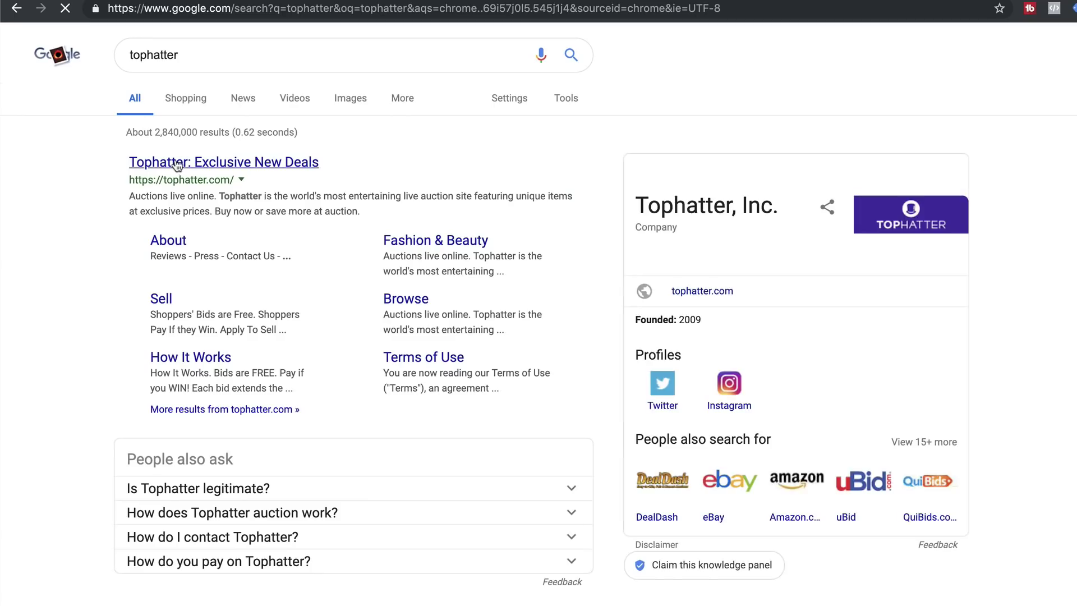
{"action": "left_click", "coordinate": [316, 168]}
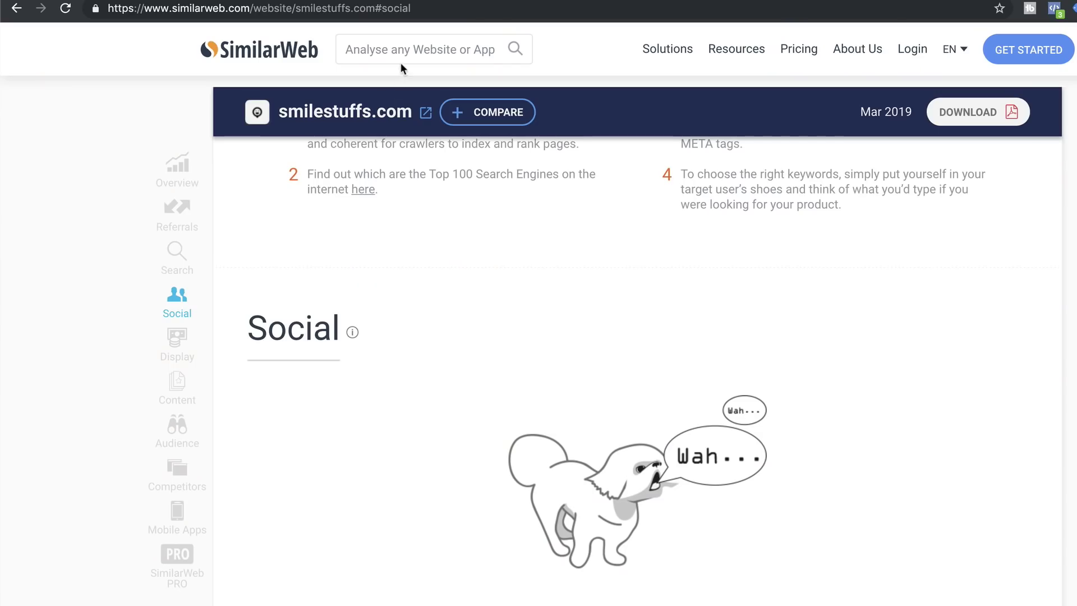
{"action": "left_click", "coordinate": [402, 50]}
{"action": "type", "text": "Tophatter"}
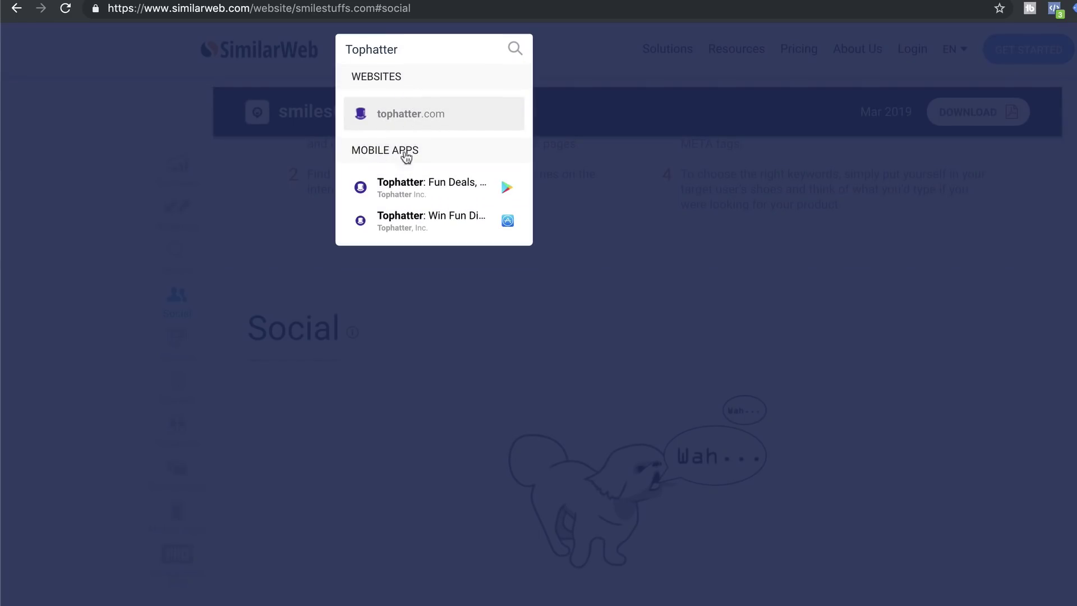
Open the tophatter.com traffic report, then search for the seller onebeautybio
{"action": "left_click", "coordinate": [411, 117]}
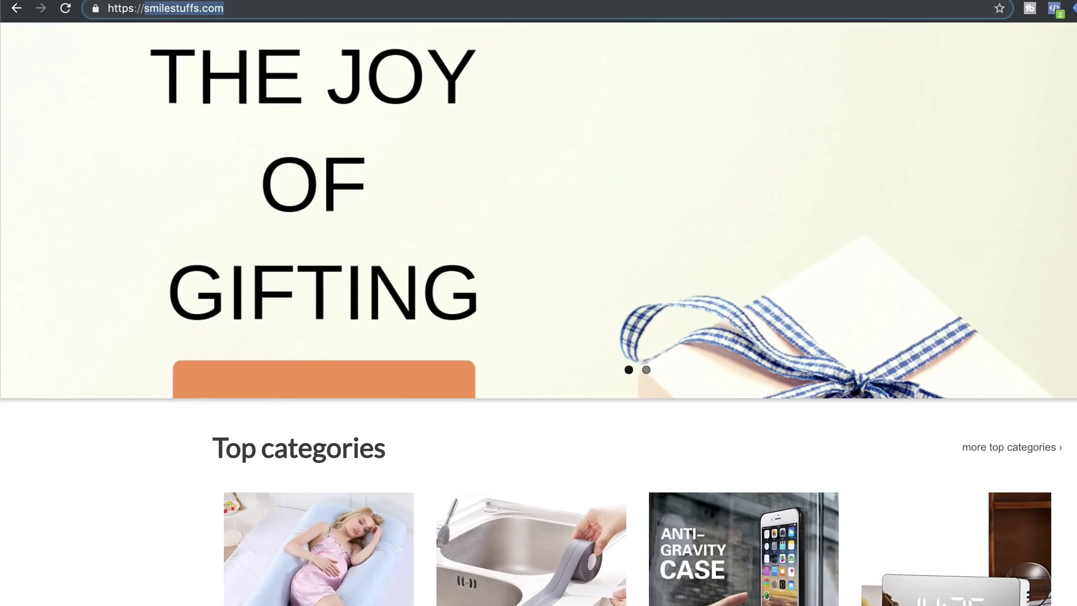
{"action": "scroll", "coordinate": [329, 77], "scroll_direction": "left", "scroll_amount": 5}
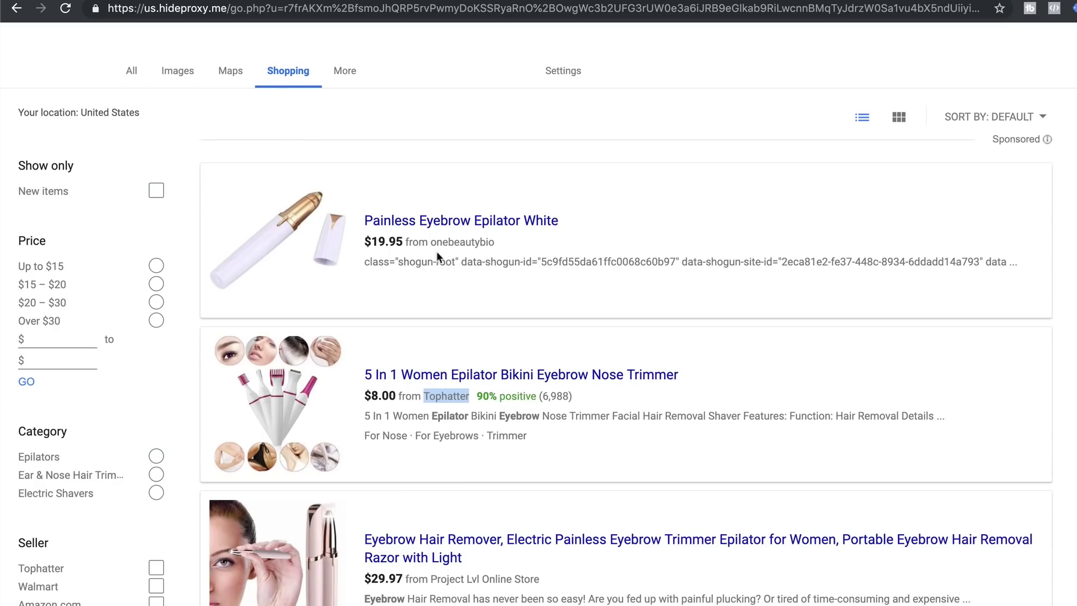
{"action": "left_click_drag", "start_coordinate": [433, 241], "coordinate": [500, 238]}
{"action": "key", "text": "super+c"}
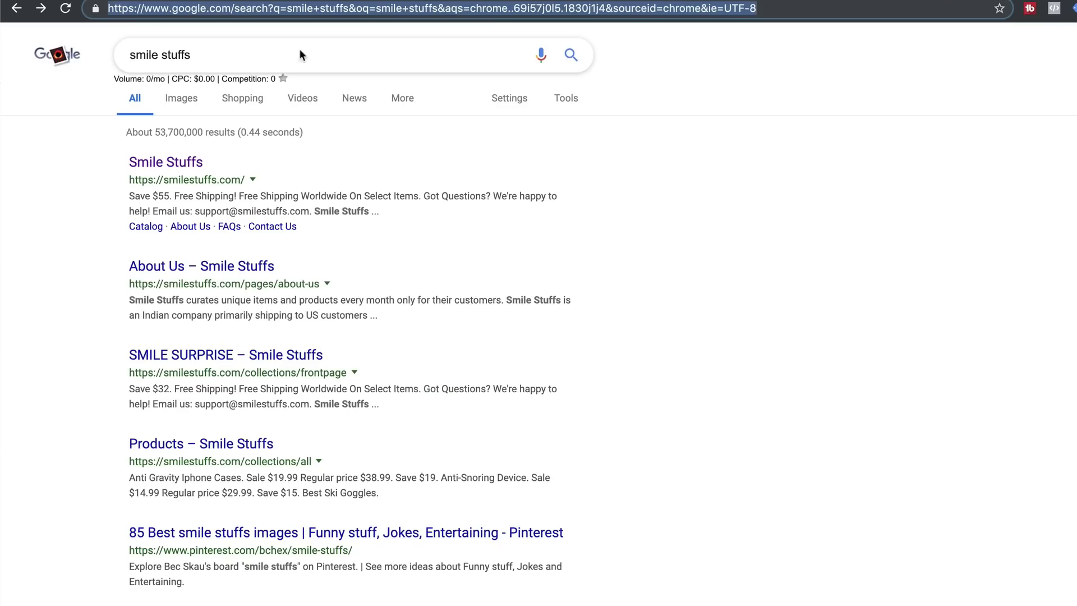
{"action": "triple_click", "coordinate": [289, 56]}
{"action": "key", "text": "super+v"}
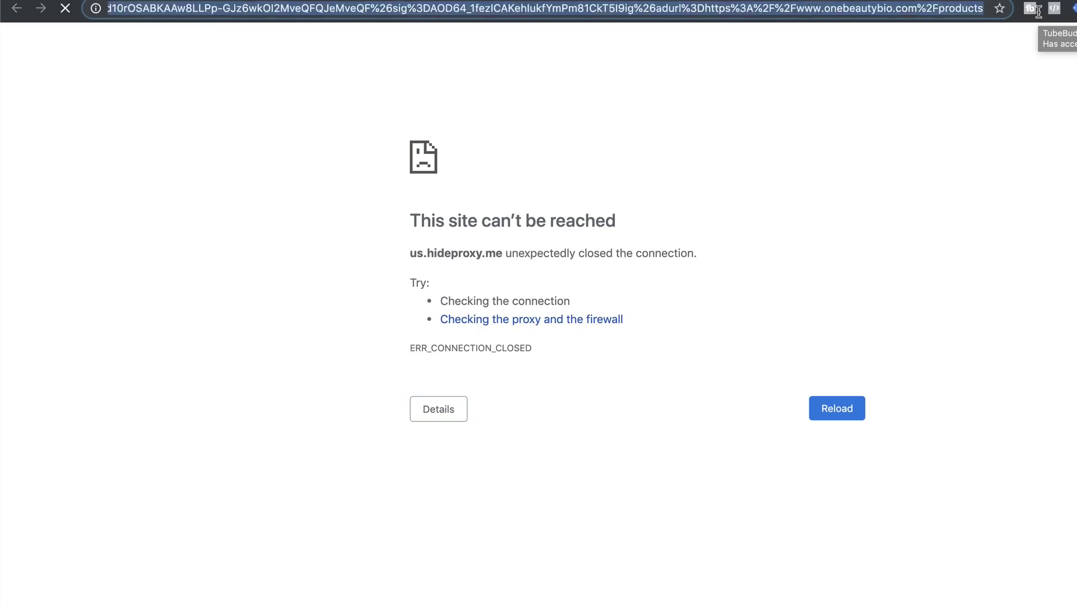
Copy the onebeautybio.com domain and open its SimilarWeb traffic report
{"action": "left_click_drag", "start_coordinate": [841, 7], "coordinate": [1004, 8]}
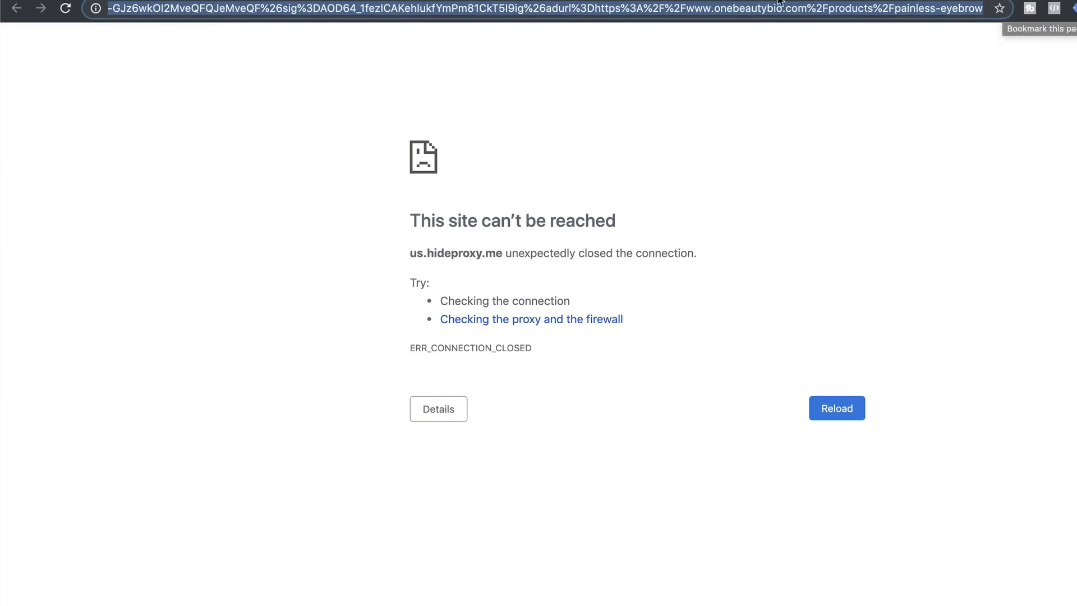
{"action": "left_click", "coordinate": [752, 10]}
{"action": "left_click_drag", "start_coordinate": [714, 9], "coordinate": [803, 11]}
{"action": "key", "text": "super+c"}
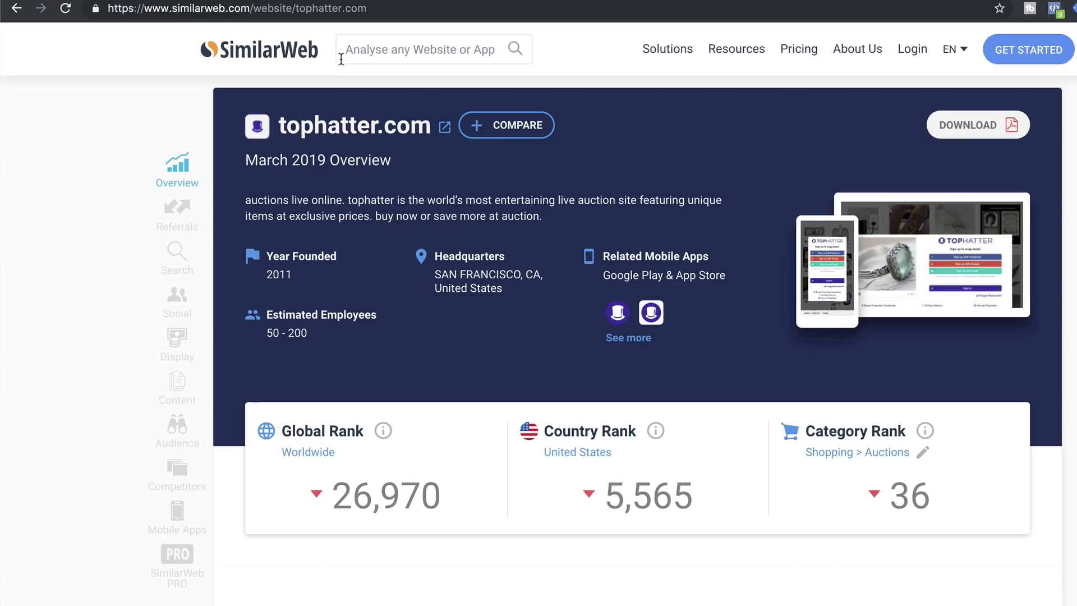
{"action": "left_click", "coordinate": [369, 34]}
{"action": "key", "text": "super+v"}
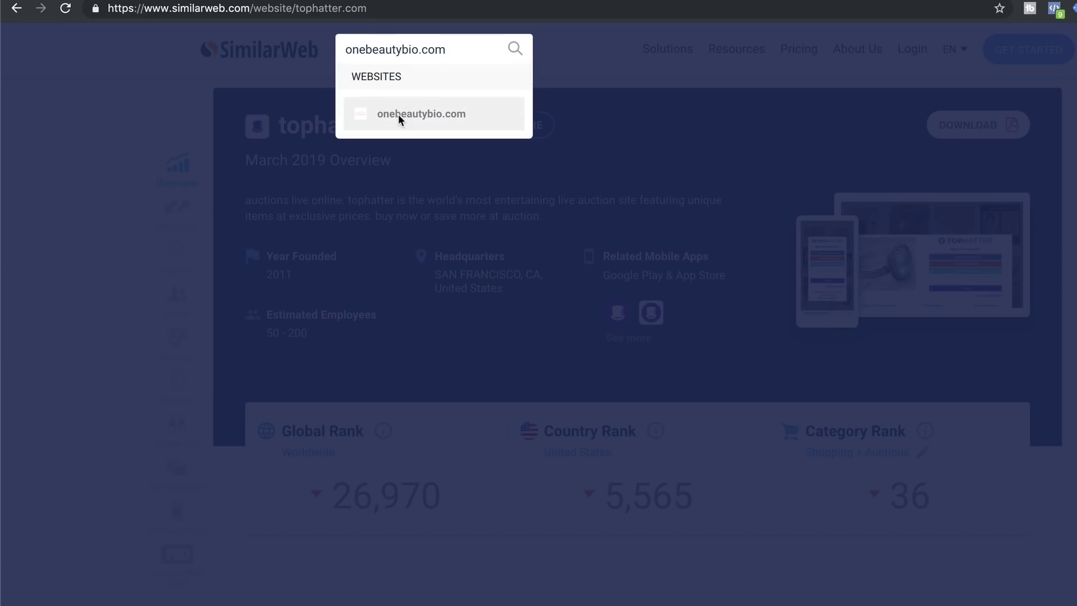
{"action": "left_click", "coordinate": [399, 114]}
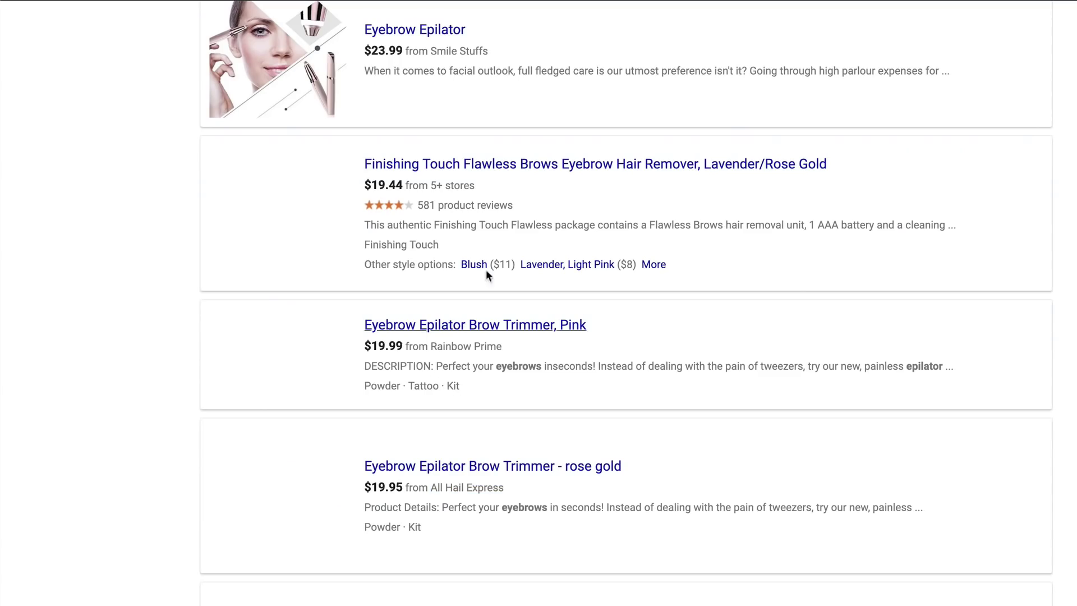
Select the seller names All Hail Express and Pink Coquette in the eyebrow epilator listings
{"action": "scroll", "coordinate": [416, 284], "scroll_direction": "up", "scroll_amount": 13}
{"action": "scroll", "coordinate": [416, 284], "scroll_direction": "down", "scroll_amount": 10}
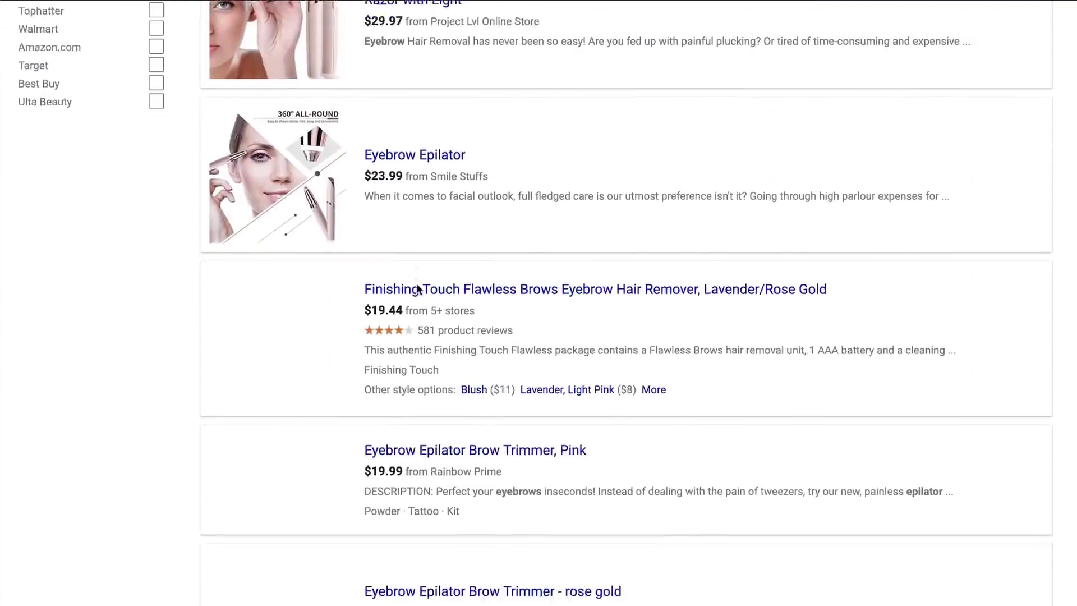
{"action": "scroll", "coordinate": [417, 289], "scroll_direction": "down", "scroll_amount": 5}
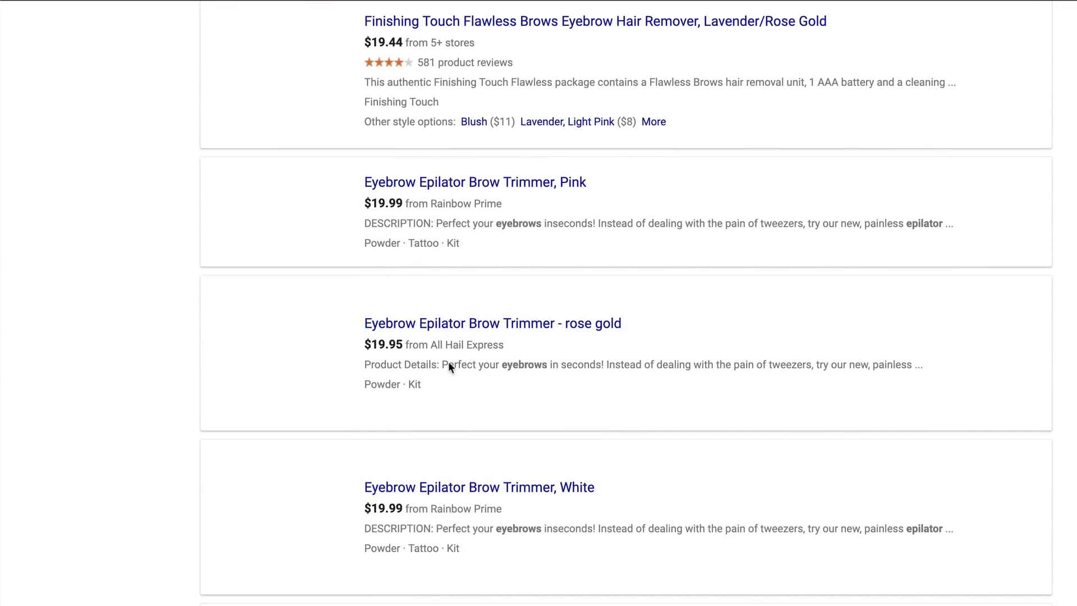
{"action": "left_click_drag", "start_coordinate": [430, 344], "coordinate": [504, 344]}
{"action": "scroll", "coordinate": [377, 411], "scroll_direction": "down", "scroll_amount": 6}
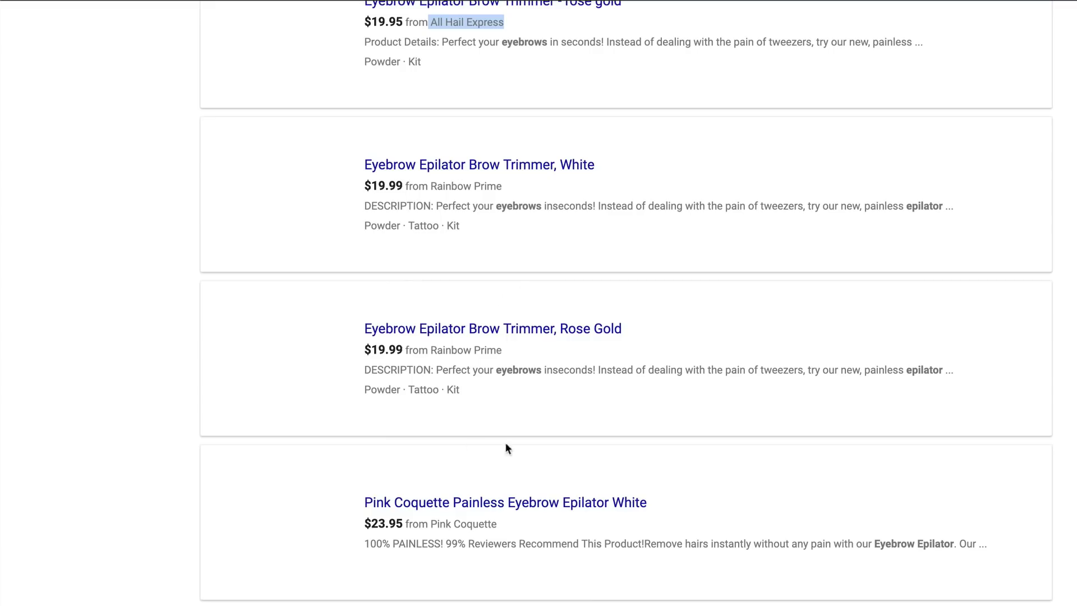
{"action": "scroll", "coordinate": [506, 447], "scroll_direction": "down", "scroll_amount": 3}
{"action": "left_click_drag", "start_coordinate": [430, 374], "coordinate": [504, 375]}
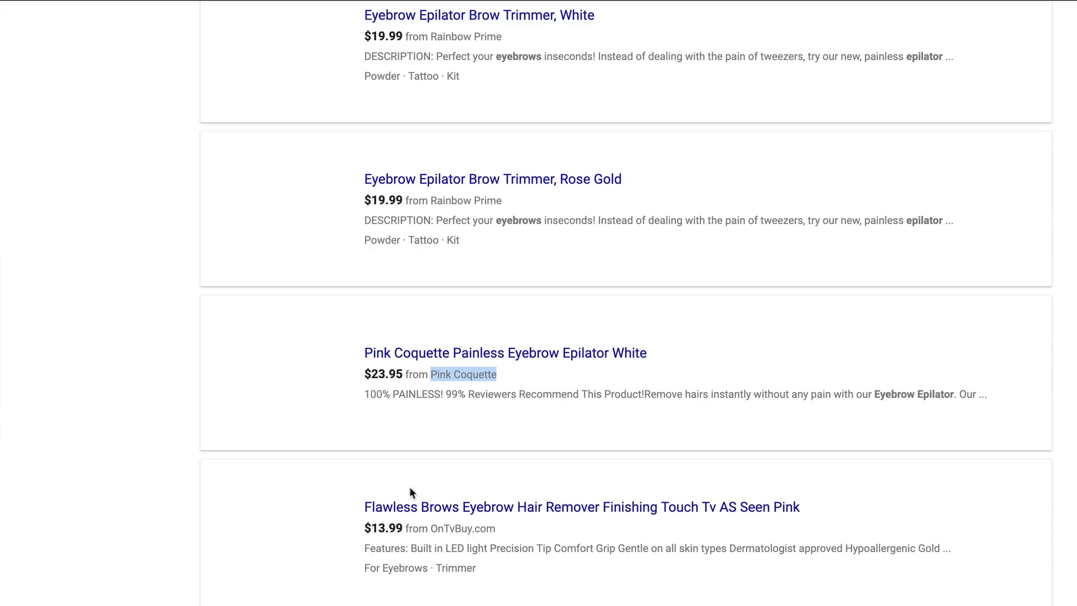
{"action": "scroll", "coordinate": [410, 492], "scroll_direction": "down", "scroll_amount": 4}
{"action": "scroll", "coordinate": [409, 492], "scroll_direction": "up", "scroll_amount": 20}
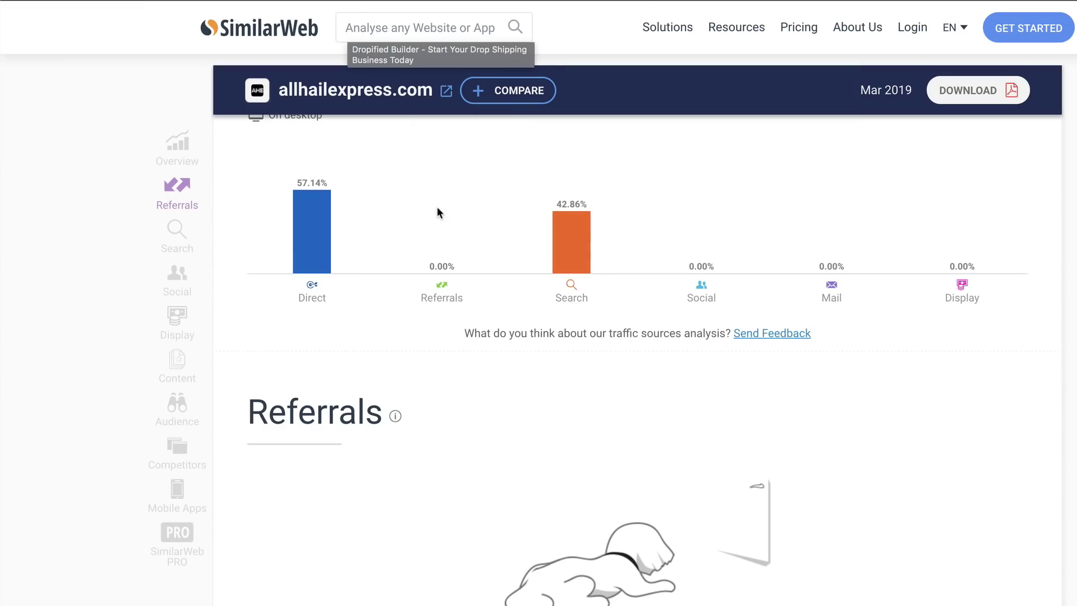
Scroll to allhailexpress.com's Search section, which shows 64.96% paid search traffic
{"action": "scroll", "coordinate": [436, 207], "scroll_direction": "up", "scroll_amount": 13}
{"action": "scroll", "coordinate": [436, 207], "scroll_direction": "down", "scroll_amount": 11}
{"action": "scroll", "coordinate": [438, 207], "scroll_direction": "down", "scroll_amount": 14}
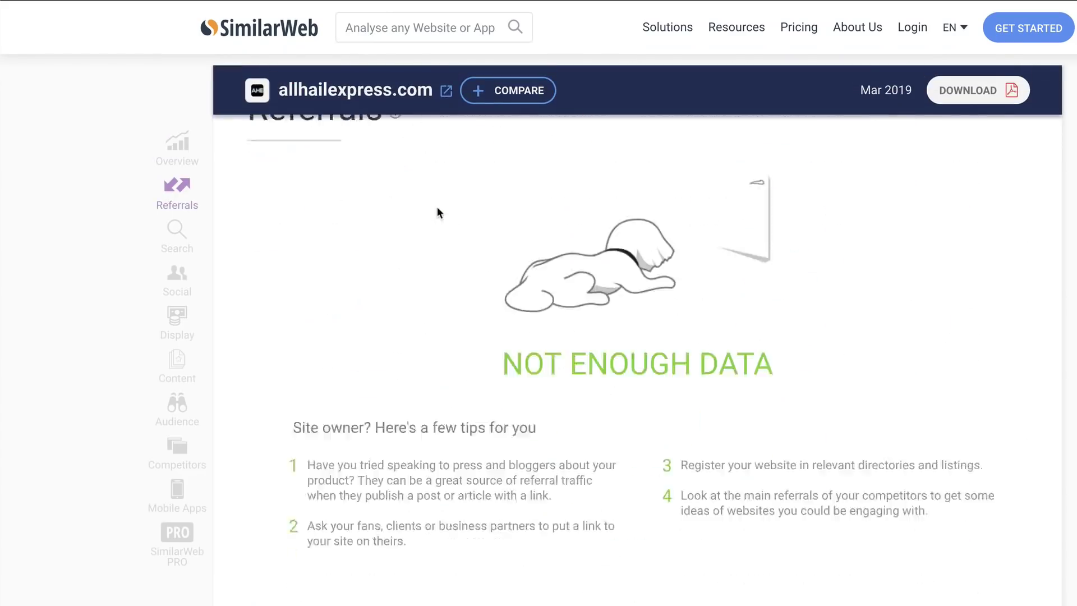
{"action": "left_click_drag", "start_coordinate": [275, 219], "coordinate": [390, 197]}
{"action": "left_click", "coordinate": [391, 196]}
Check the top paid keyword's 32.46% share and search Google for the sleep apnea cleaning keyword
{"action": "scroll", "coordinate": [522, 314], "scroll_direction": "down", "scroll_amount": 1}
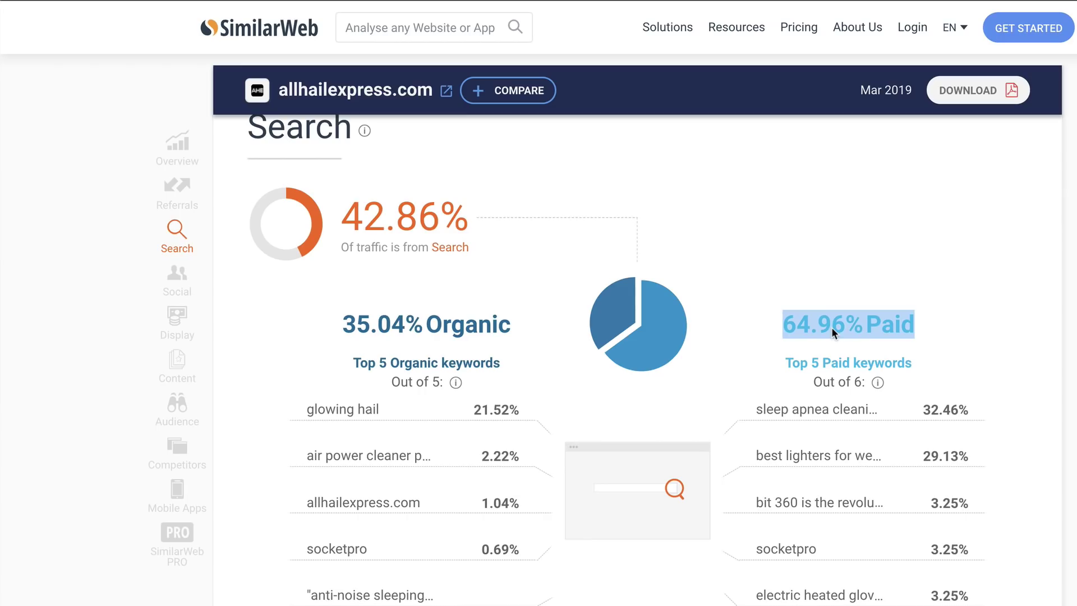
{"action": "scroll", "coordinate": [791, 367], "scroll_direction": "down", "scroll_amount": 1}
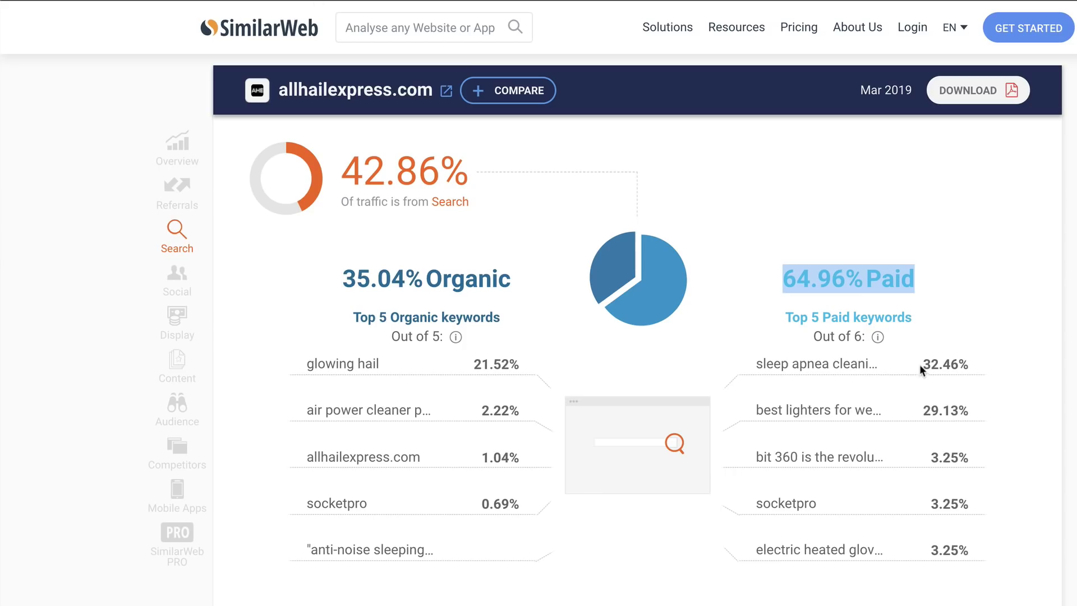
{"action": "left_click_drag", "start_coordinate": [921, 364], "coordinate": [961, 365]}
{"action": "left_click", "coordinate": [968, 364]}
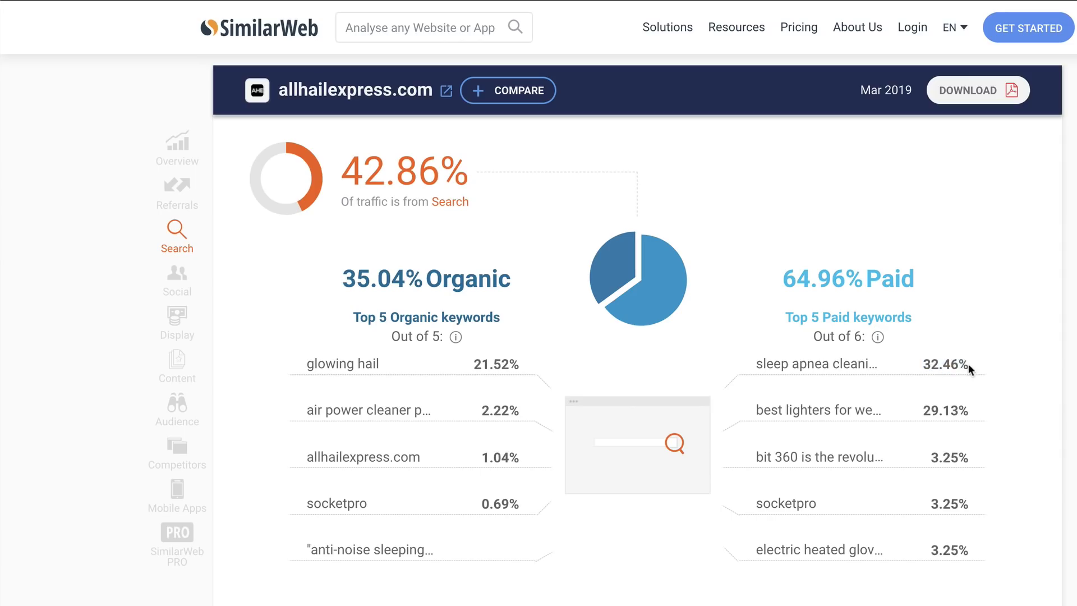
{"action": "mouse_move", "coordinate": [865, 413]}
{"action": "left_click", "coordinate": [889, 366]}
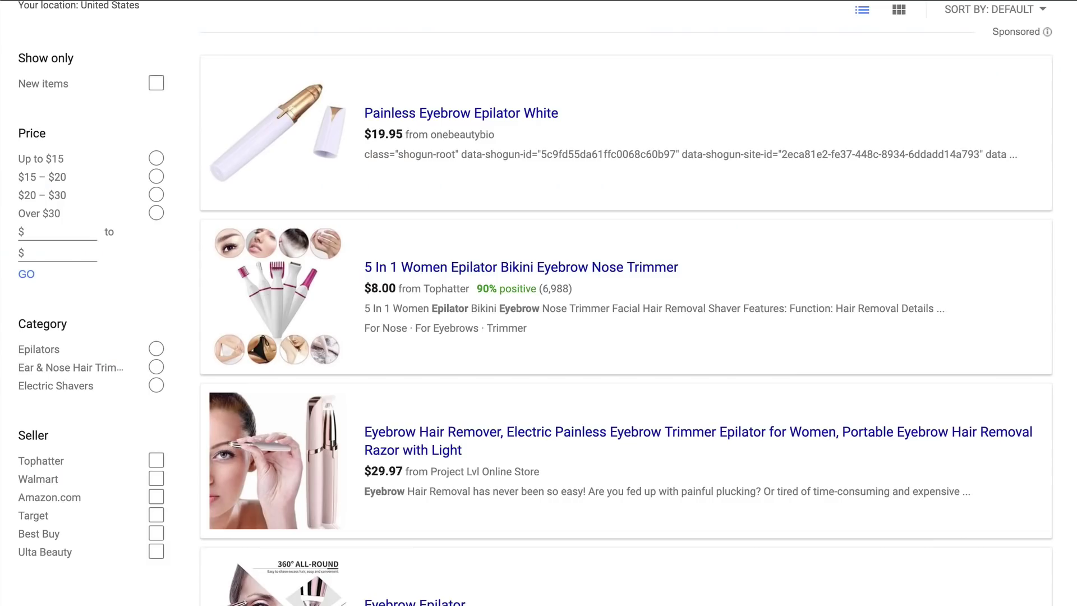
Search Google for 'sleep apnea cleaning machines', correcting the misspelled query first
{"action": "scroll", "coordinate": [368, 126], "scroll_direction": "up", "scroll_amount": 3}
{"action": "scroll", "coordinate": [319, 140], "scroll_direction": "left", "scroll_amount": 5}
{"action": "scroll", "coordinate": [309, 145], "scroll_direction": "left", "scroll_amount": 5}
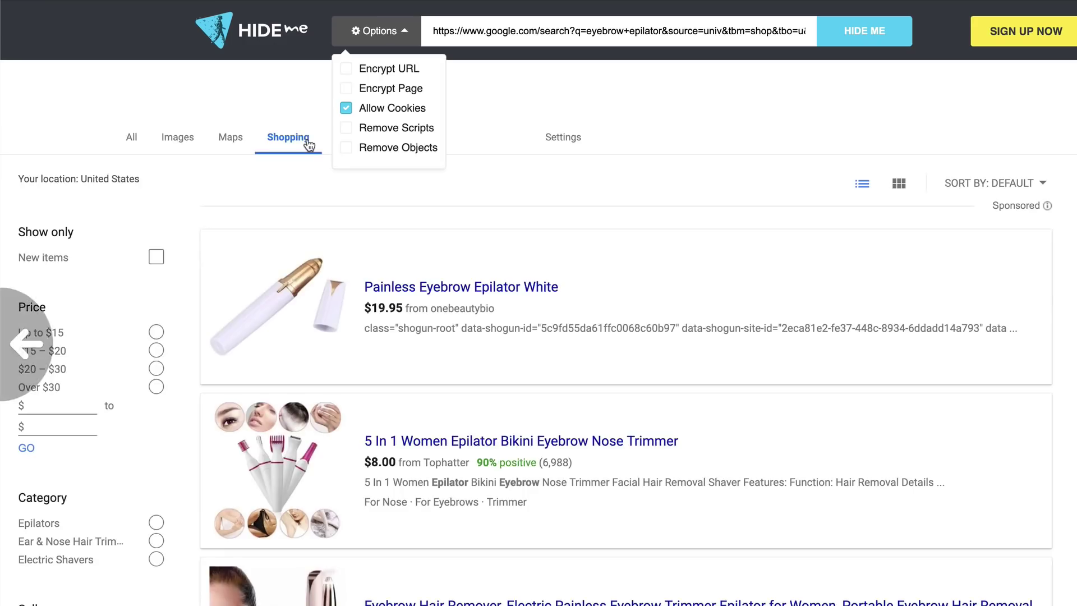
{"action": "scroll", "coordinate": [464, 197], "scroll_direction": "left", "scroll_amount": 5}
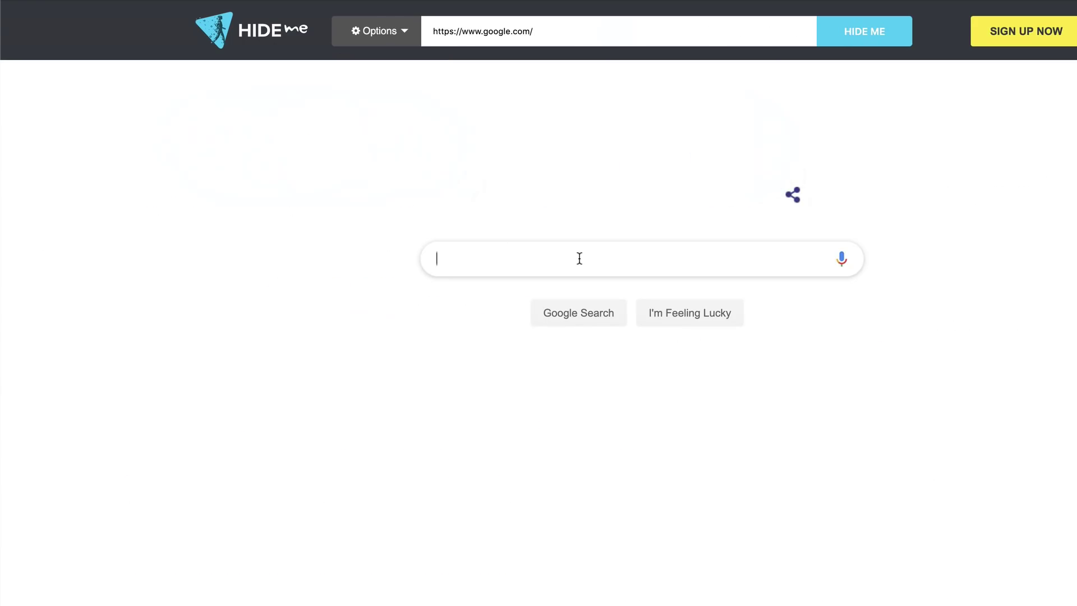
{"action": "type", "text": "sleep apnea "}
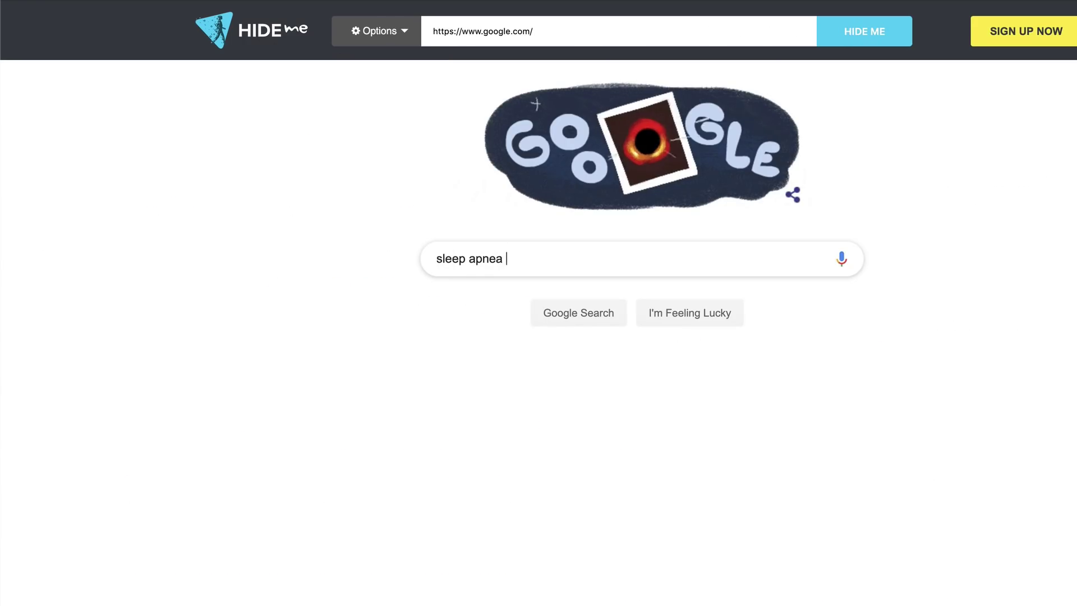
{"action": "type", "text": "clearning"}
{"action": "key", "text": "BackSpace"}
{"action": "key", "text": "BackSpace"}
{"action": "key", "text": "BackSpace"}
{"action": "key", "text": "BackSpace"}
{"action": "key", "text": "BackSpace"}
{"action": "key", "text": "BackSpace"}
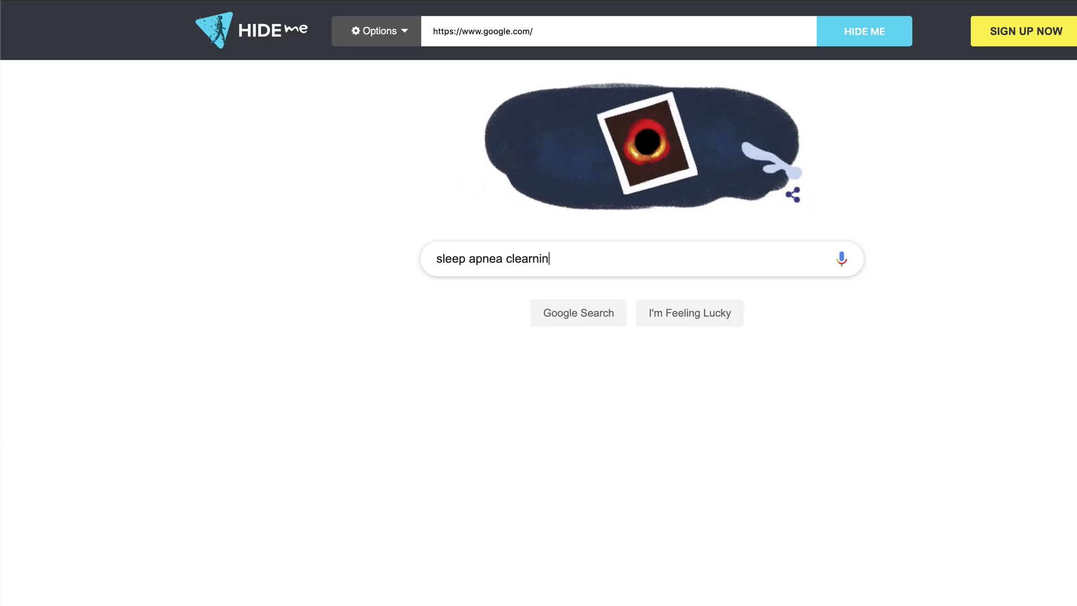
{"action": "type", "text": "ning machines"}
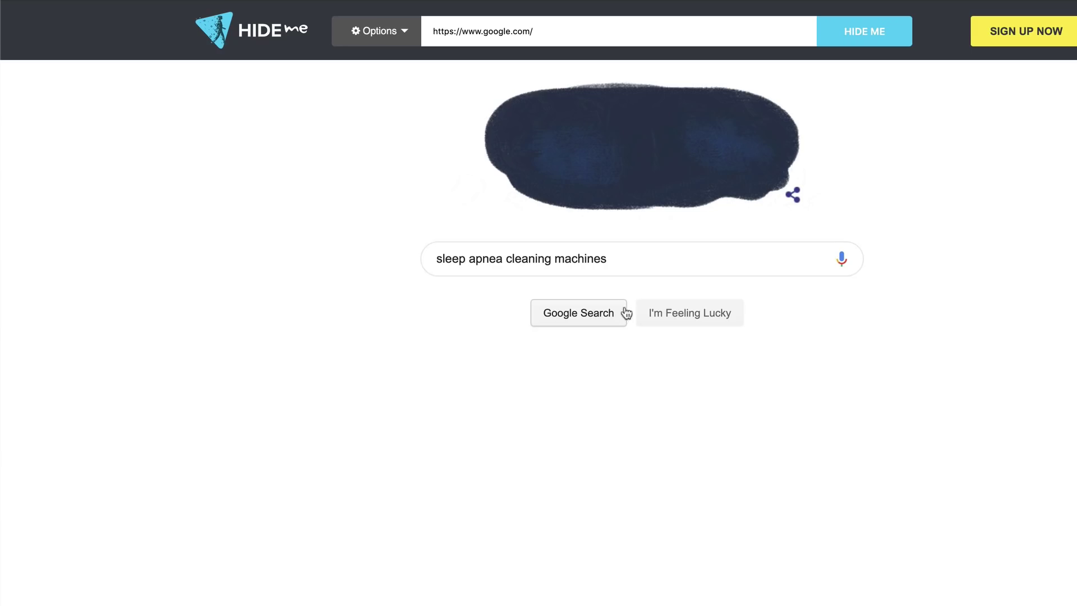
{"action": "left_click", "coordinate": [594, 316]}
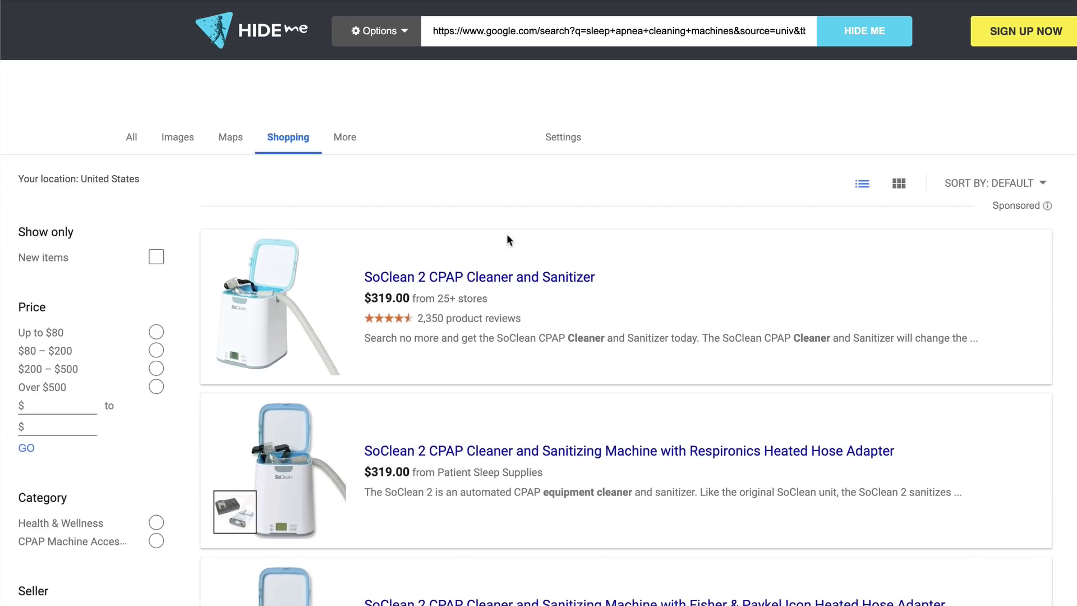
Browse the CPAP cleaner shopping listings, led by $319.00 SoClean 2, then return to the top
{"action": "scroll", "coordinate": [506, 235], "scroll_direction": "down", "scroll_amount": 3}
{"action": "scroll", "coordinate": [508, 240], "scroll_direction": "down", "scroll_amount": 10}
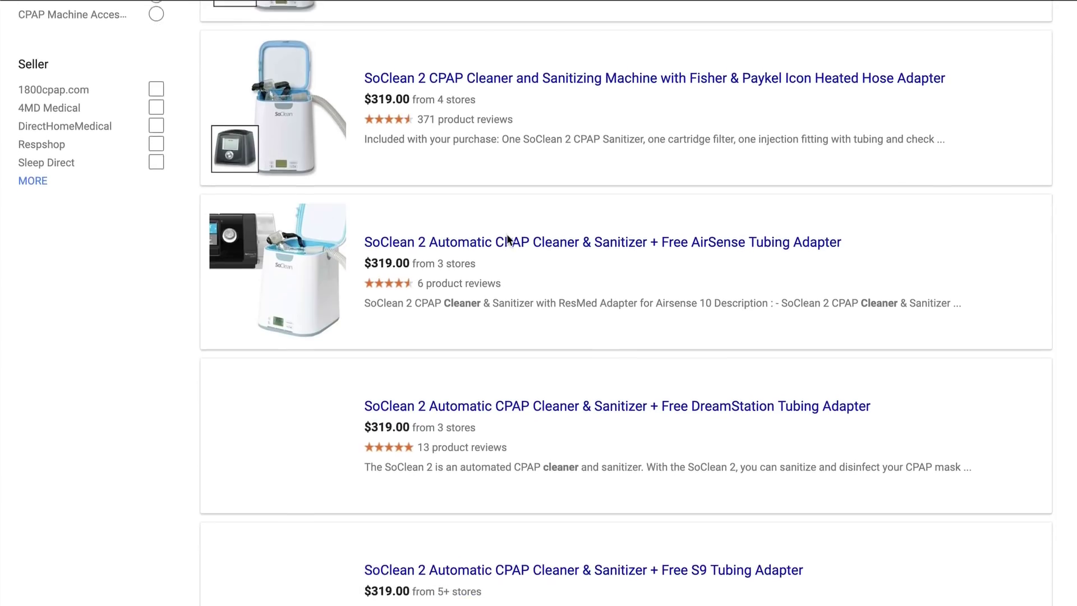
{"action": "scroll", "coordinate": [507, 239], "scroll_direction": "down", "scroll_amount": 8}
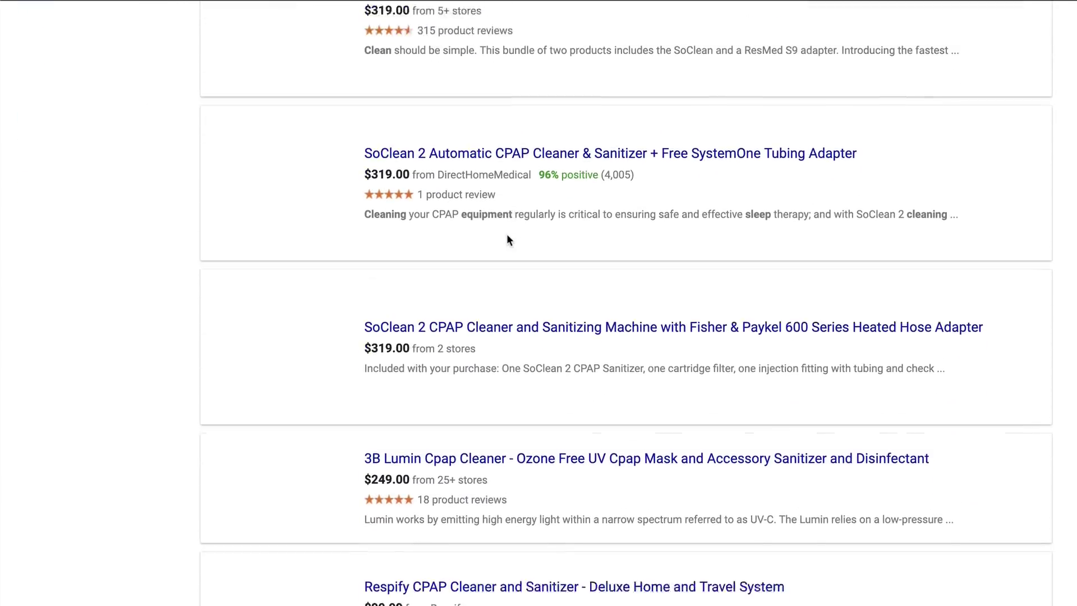
{"action": "scroll", "coordinate": [506, 240], "scroll_direction": "down", "scroll_amount": 6}
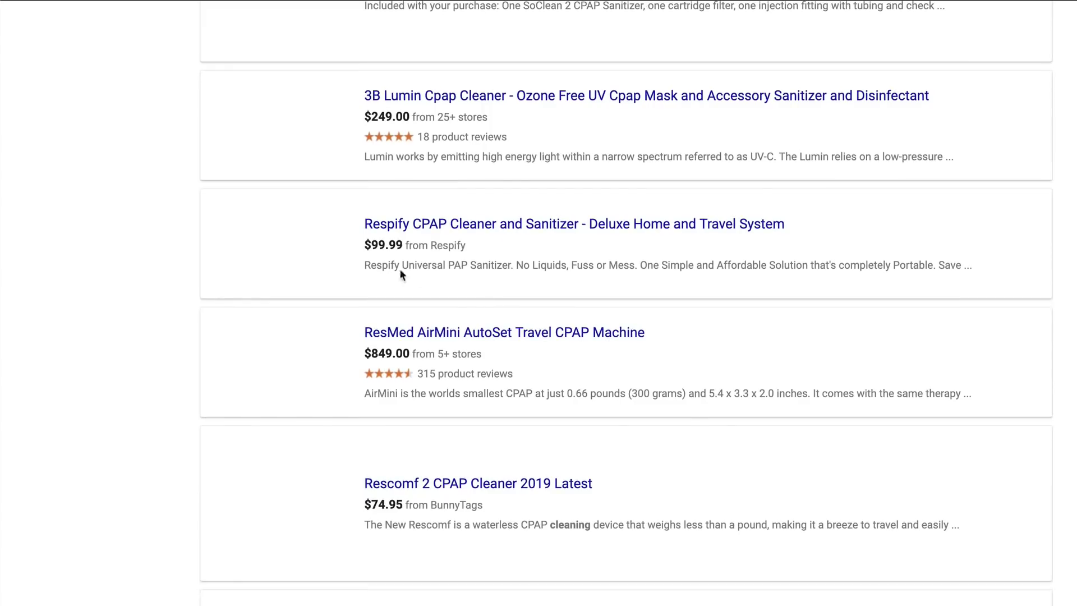
{"action": "scroll", "coordinate": [495, 360], "scroll_direction": "down", "scroll_amount": 2}
{"action": "scroll", "coordinate": [495, 359], "scroll_direction": "down", "scroll_amount": 3}
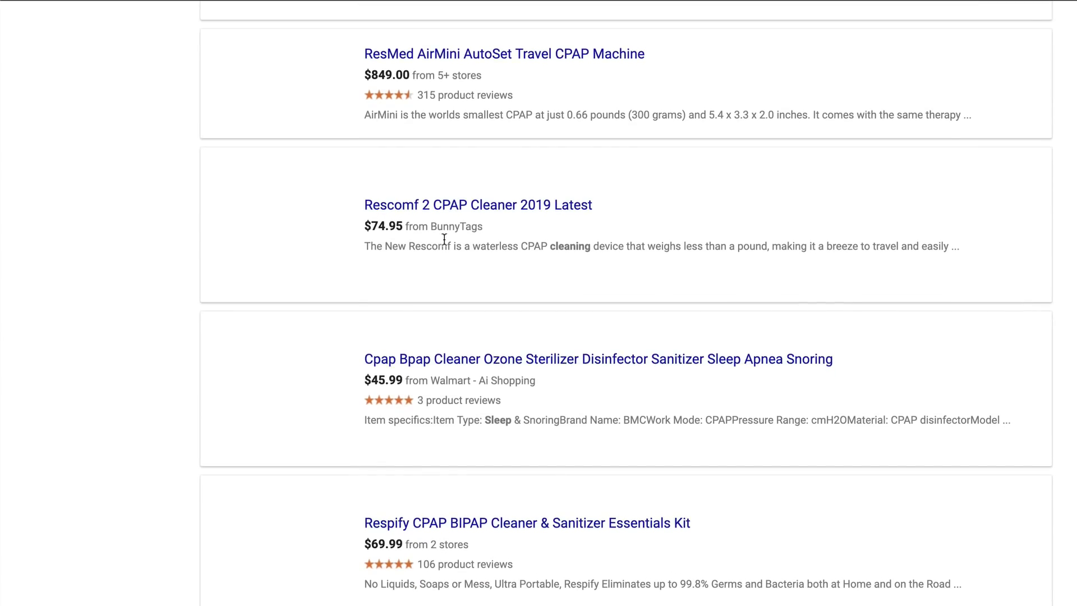
{"action": "scroll", "coordinate": [456, 347], "scroll_direction": "up", "scroll_amount": 9}
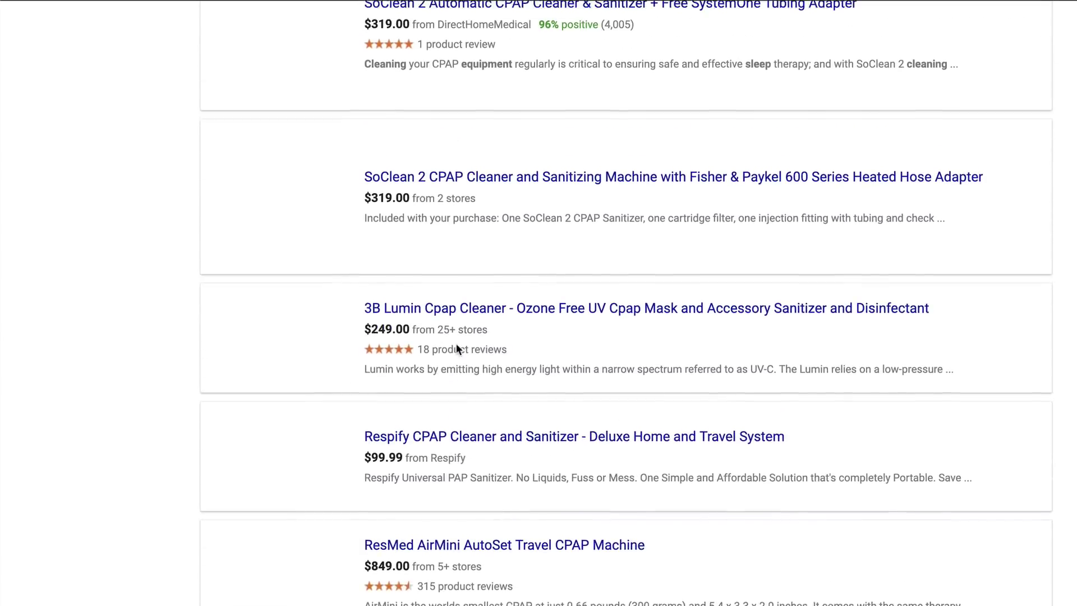
{"action": "scroll", "coordinate": [455, 347], "scroll_direction": "up", "scroll_amount": 20}
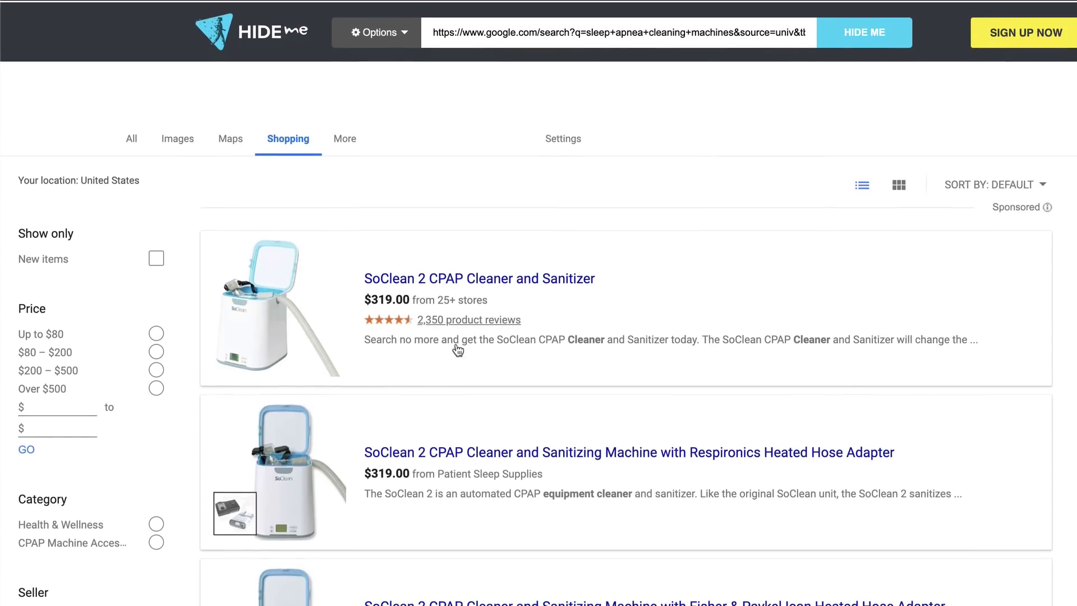
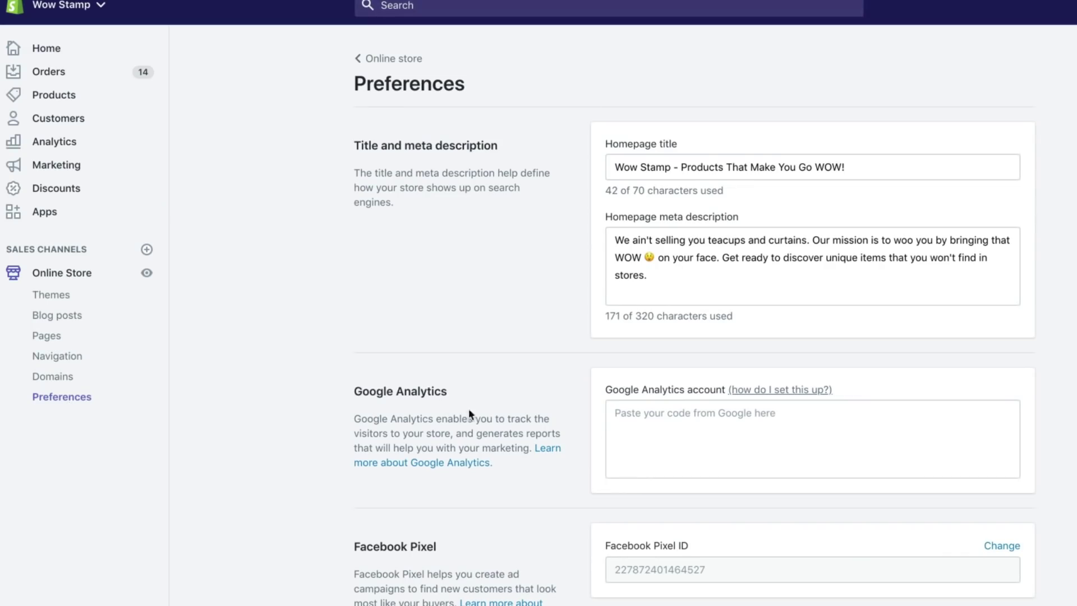
Paste the Google Analytics gtag snippet into Shopify Preferences and save, then enable Enhanced Ecommerce and save
{"action": "left_click", "coordinate": [631, 435]}
{"action": "type", "text": "<!-- Global site tag (gtag.js) - Google Analytics --> <script async src=\"https://www.googletagmanager.com/gtag/js?id=UA-2870243-69\"></script> <script>   window.dataLayer = window.dataLayer || [];   function gtag(){dataLayer.push(arguments);}   gtag('js', new Date());    gtag('config', 'UA-2870243-69'); </script>"}
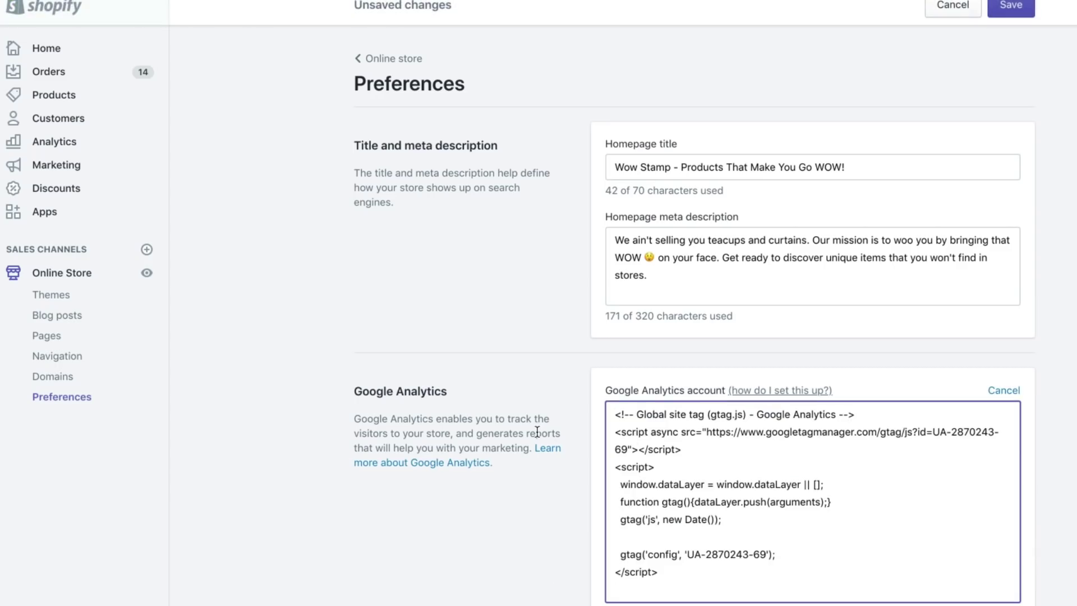
{"action": "left_click", "coordinate": [536, 433]}
{"action": "left_click", "coordinate": [1011, 8]}
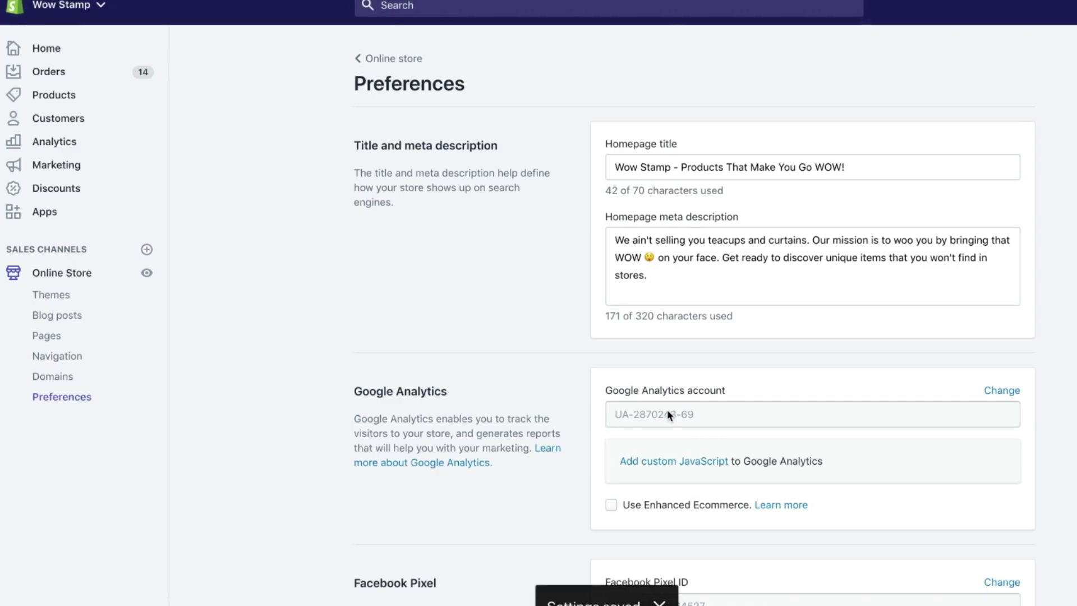
{"action": "left_click", "coordinate": [609, 504]}
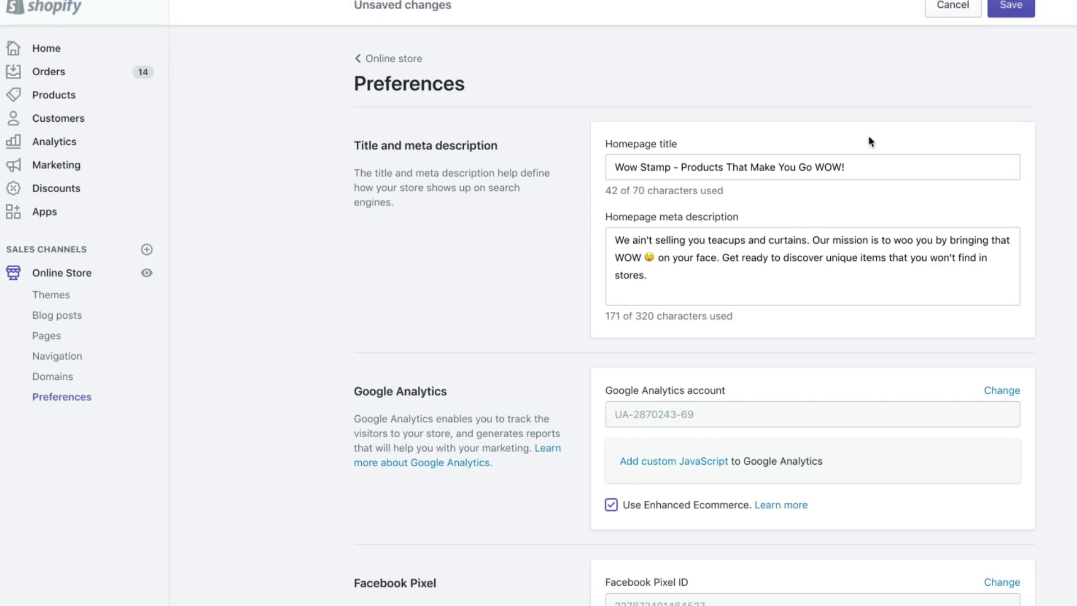
{"action": "left_click", "coordinate": [1011, 6]}
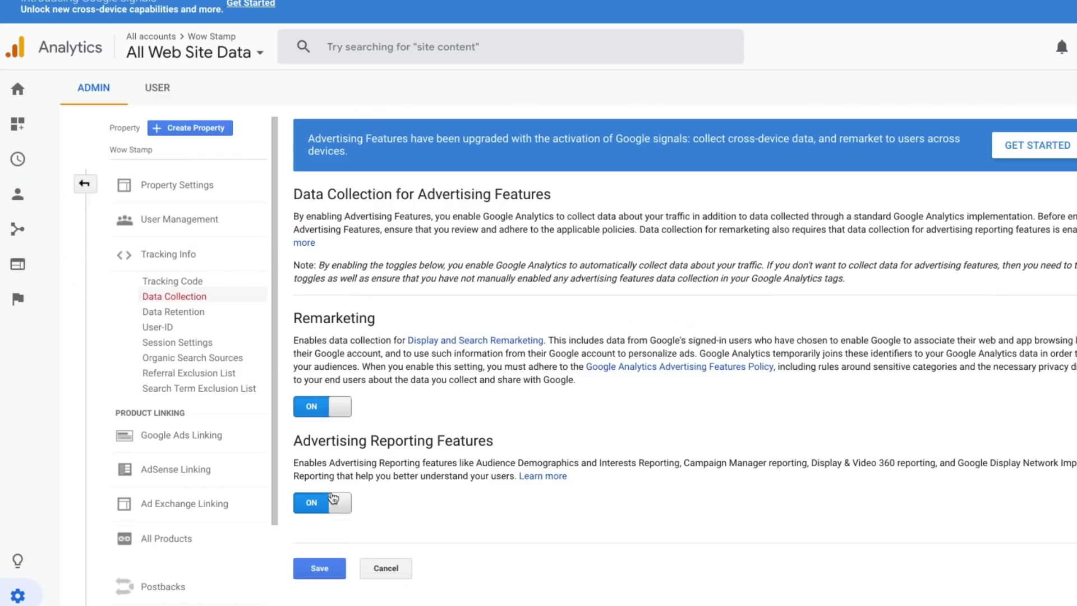
Save the Data Collection settings with Remarketing and Advertising Reporting Features left on
{"action": "left_click", "coordinate": [317, 568]}
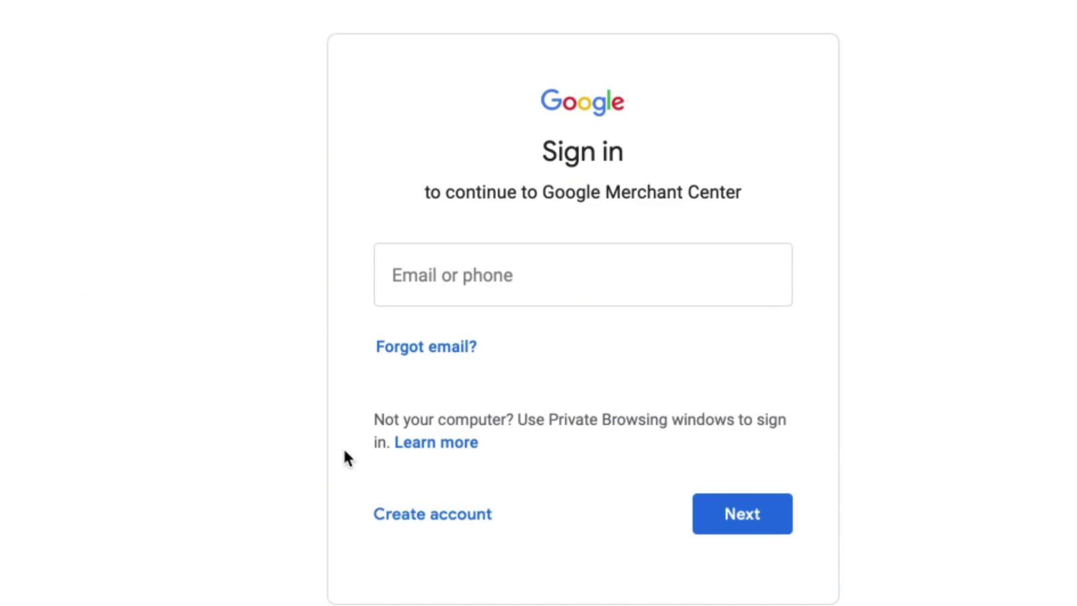
Create a business Google account named Wow Stamp with the store's support e-mail and accept Google's terms
{"action": "left_click", "coordinate": [412, 514]}
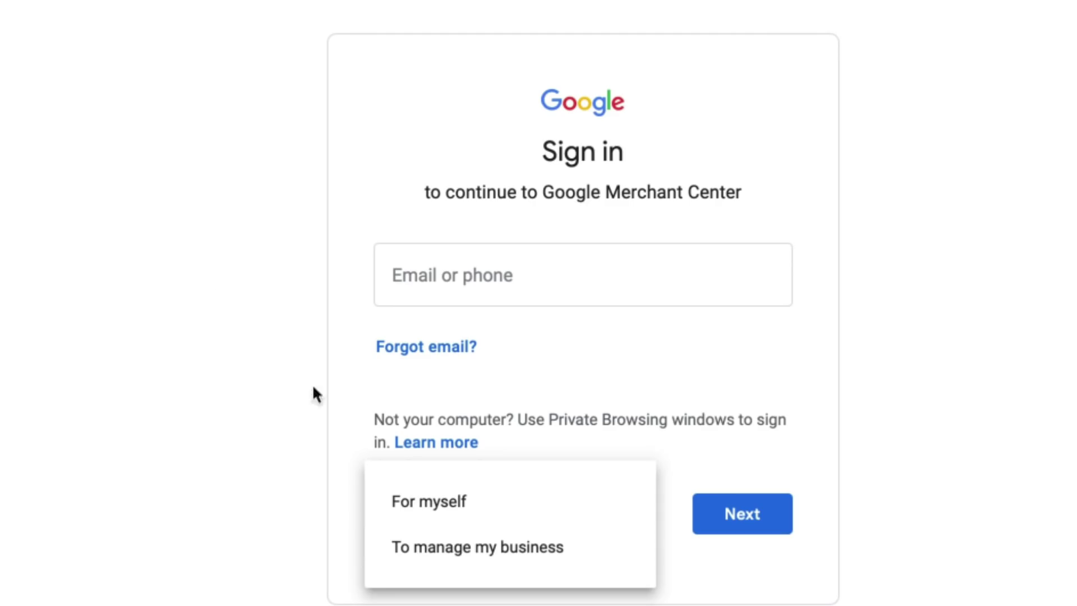
{"action": "left_click", "coordinate": [408, 535]}
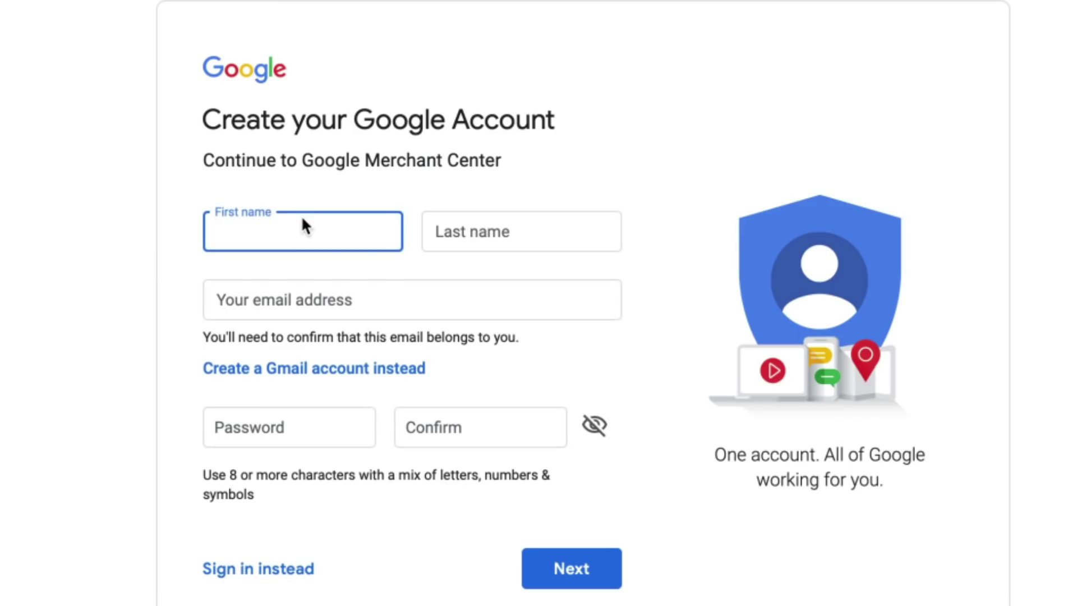
{"action": "type", "text": "Wow"}
{"action": "key", "text": "Tab"}
{"action": "type", "text": "Stamp"}
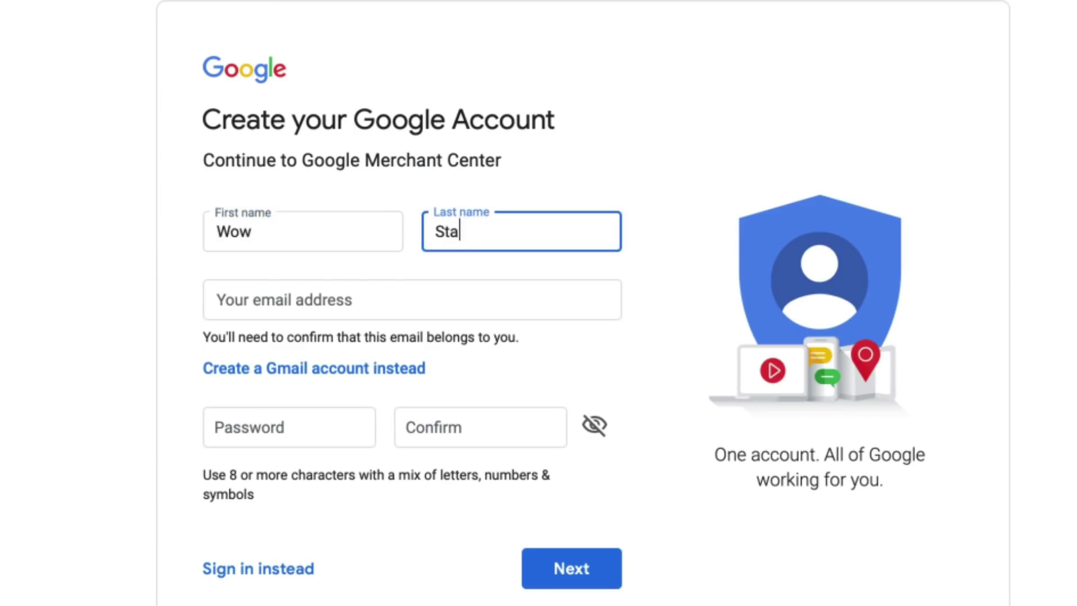
{"action": "key", "text": "Tab"}
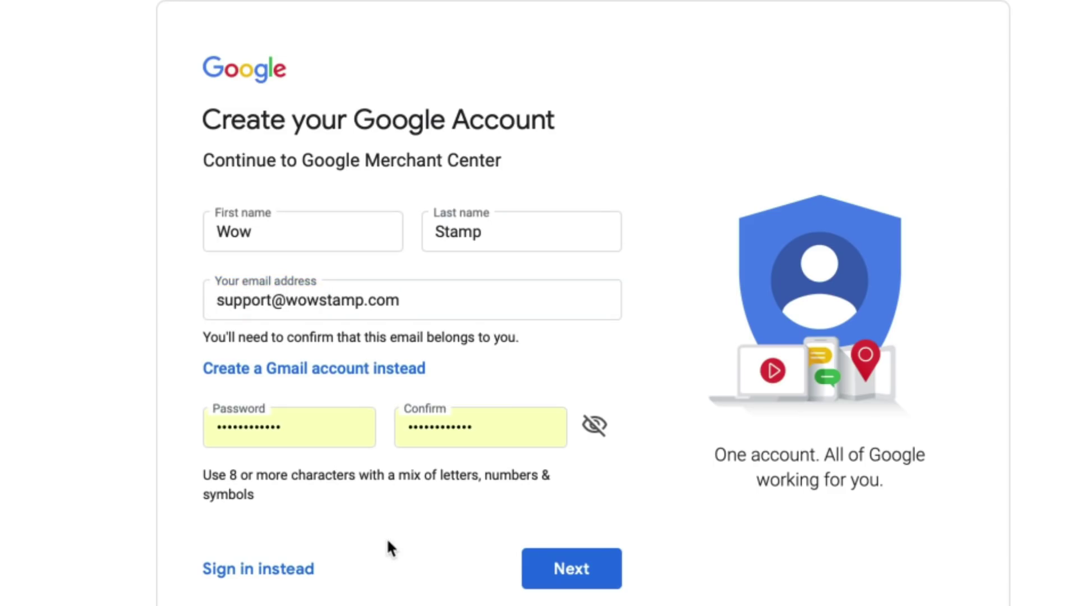
{"action": "left_click", "coordinate": [572, 578]}
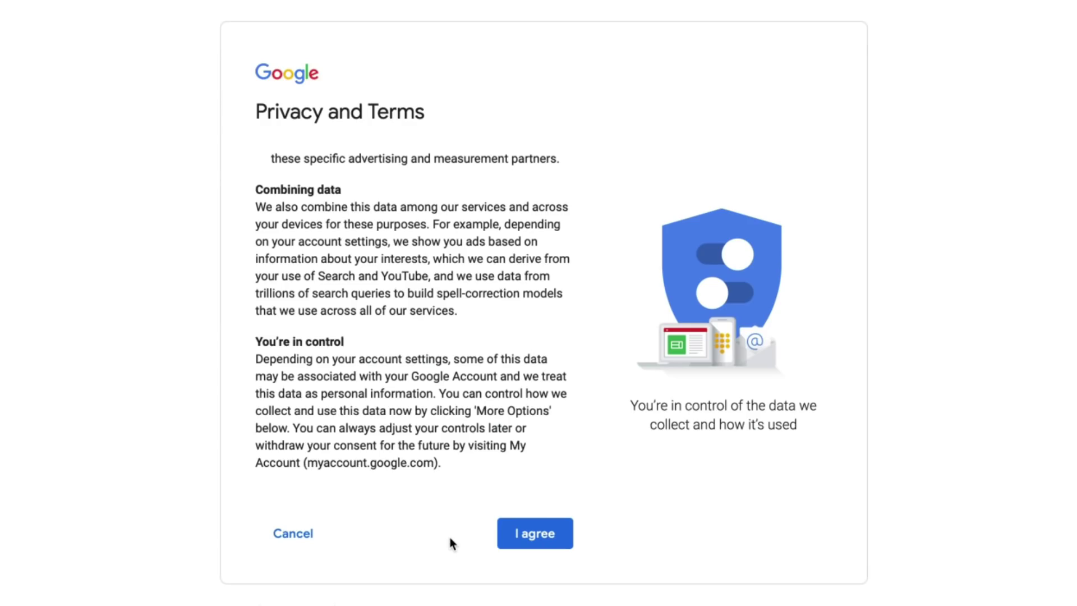
{"action": "left_click", "coordinate": [517, 541]}
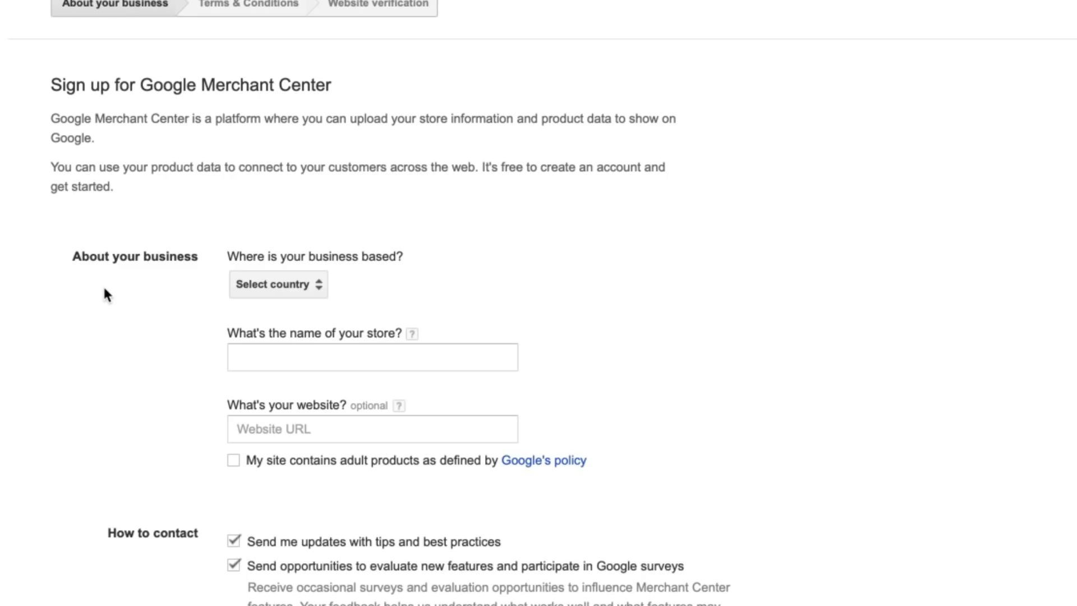
Agree to the Merchant Center terms and continue to website verification
{"action": "scroll", "coordinate": [180, 312], "scroll_direction": "down", "scroll_amount": 2}
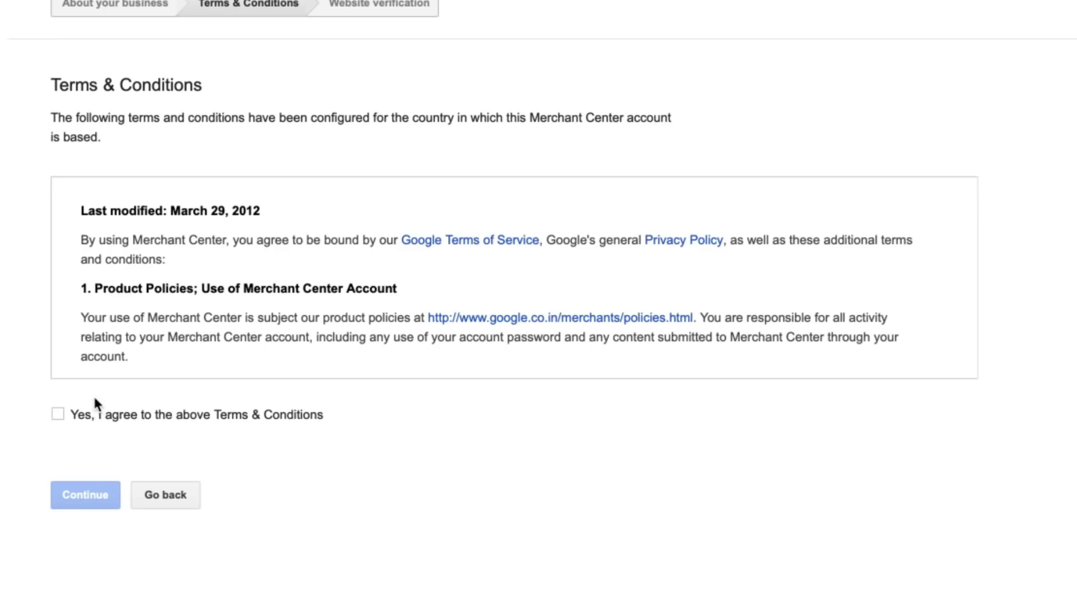
{"action": "left_click", "coordinate": [58, 413]}
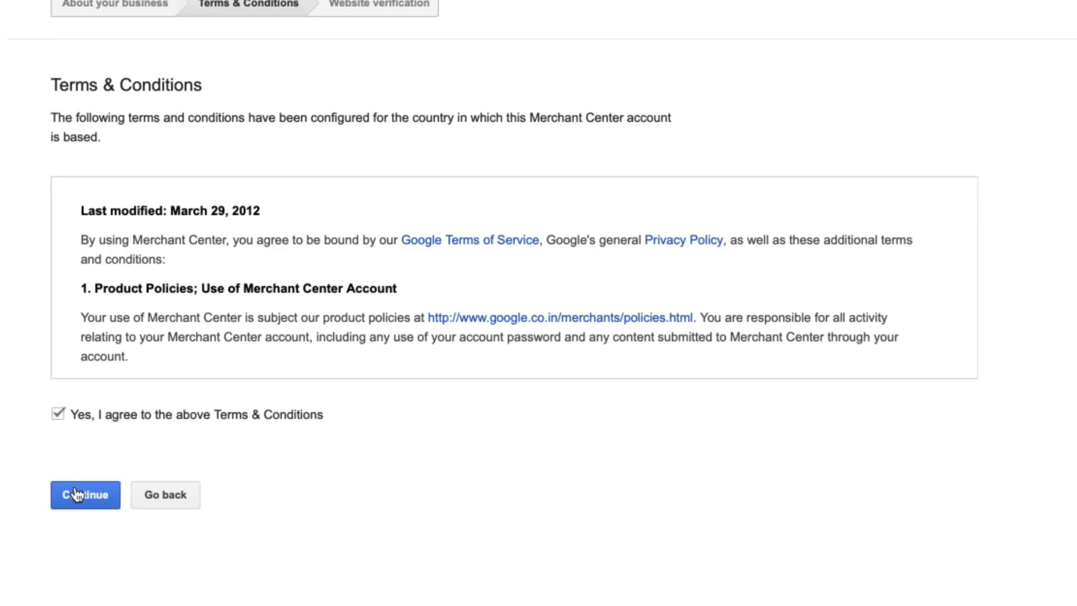
{"action": "left_click", "coordinate": [77, 494]}
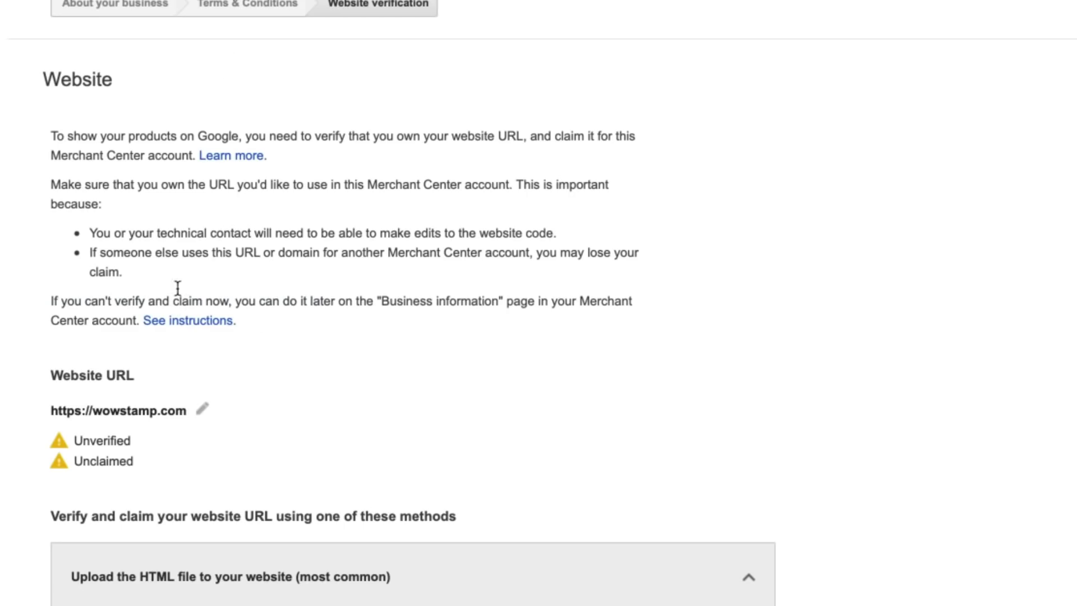
Expand the HTML tag method and select the site-verification meta tag, then return to Shopify's Online Store
{"action": "scroll", "coordinate": [320, 271], "scroll_direction": "down", "scroll_amount": 4}
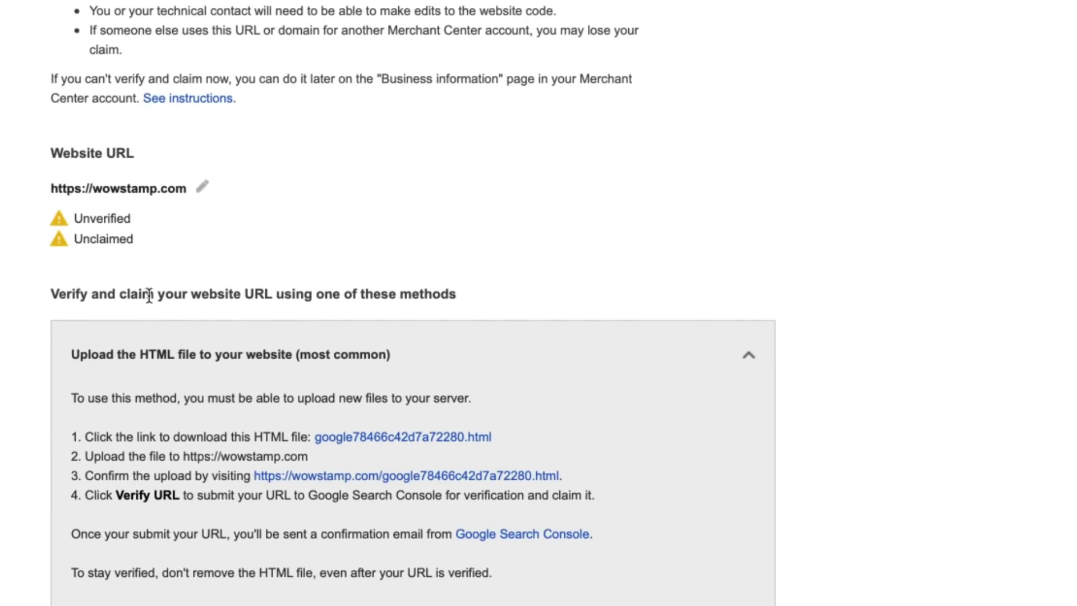
{"action": "scroll", "coordinate": [156, 334], "scroll_direction": "down", "scroll_amount": 2}
{"action": "scroll", "coordinate": [159, 334], "scroll_direction": "down", "scroll_amount": 6}
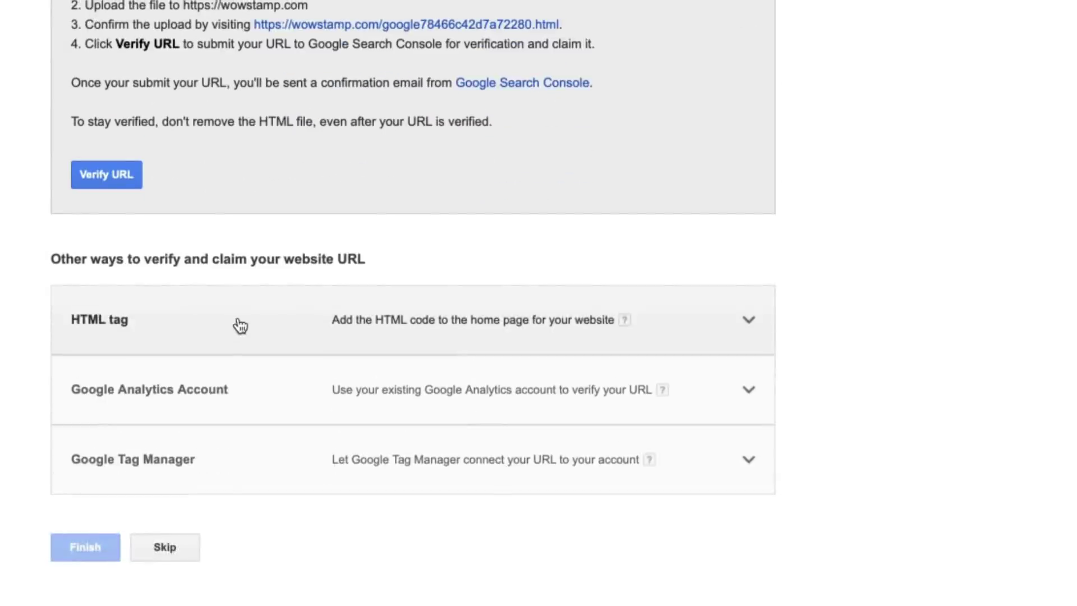
{"action": "scroll", "coordinate": [182, 279], "scroll_direction": "up", "scroll_amount": 1}
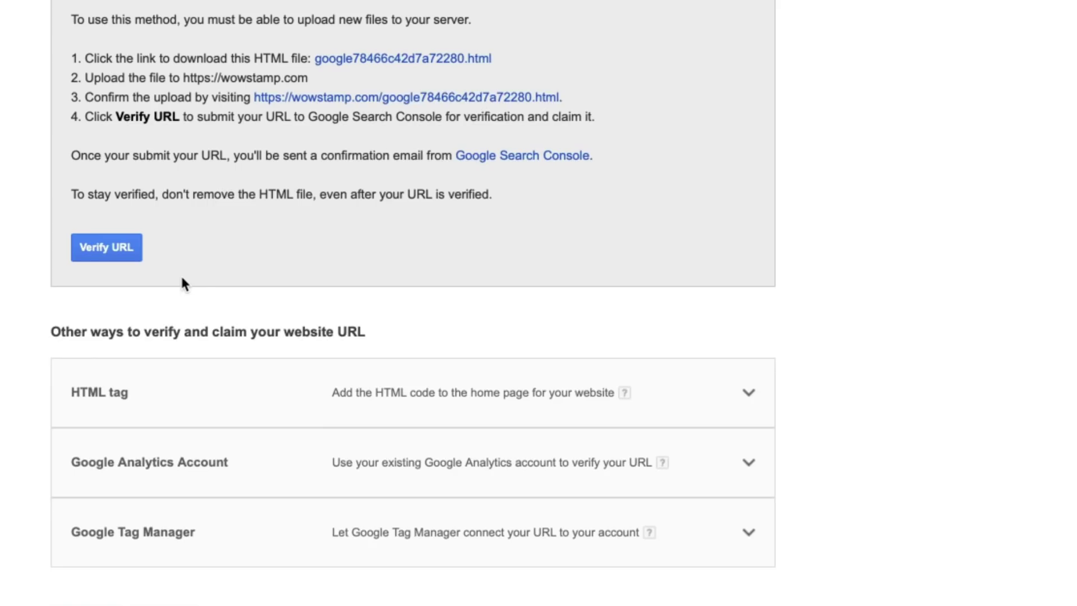
{"action": "scroll", "coordinate": [182, 278], "scroll_direction": "up", "scroll_amount": 1}
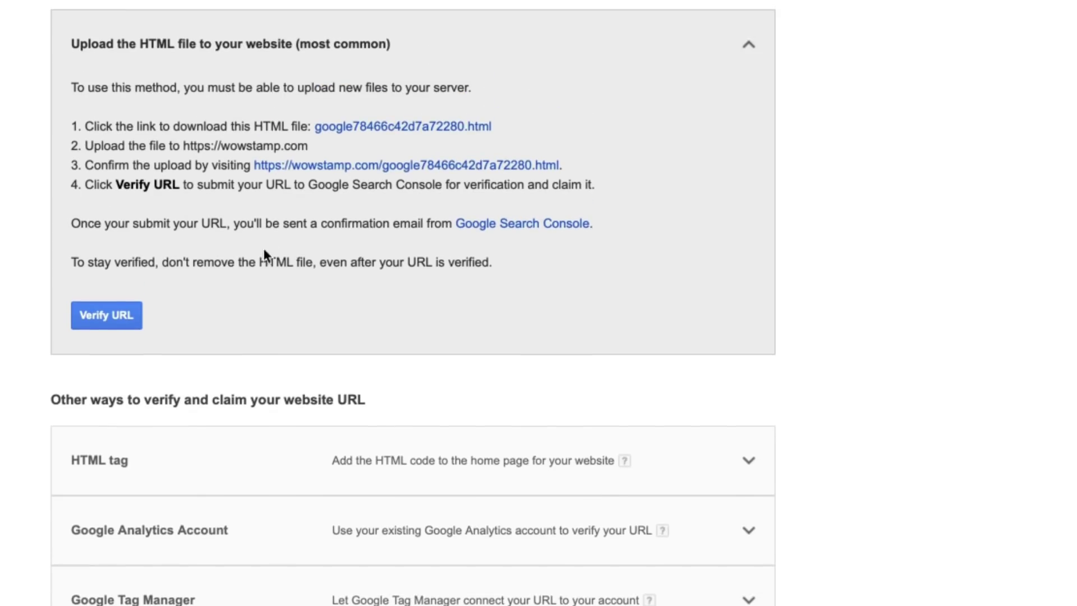
{"action": "scroll", "coordinate": [269, 252], "scroll_direction": "up", "scroll_amount": 1}
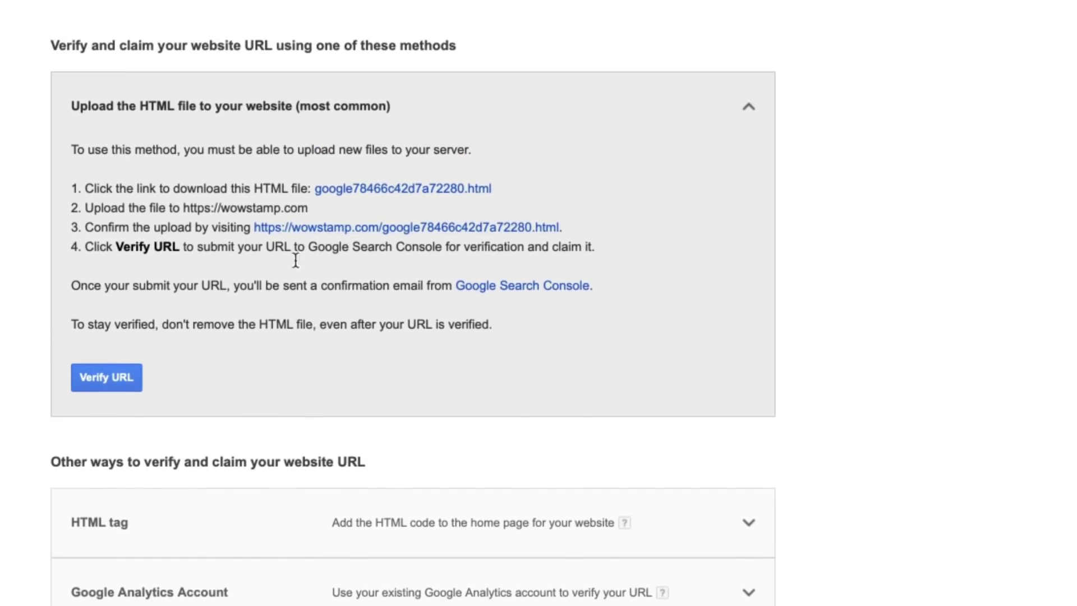
{"action": "scroll", "coordinate": [283, 271], "scroll_direction": "down", "scroll_amount": 2}
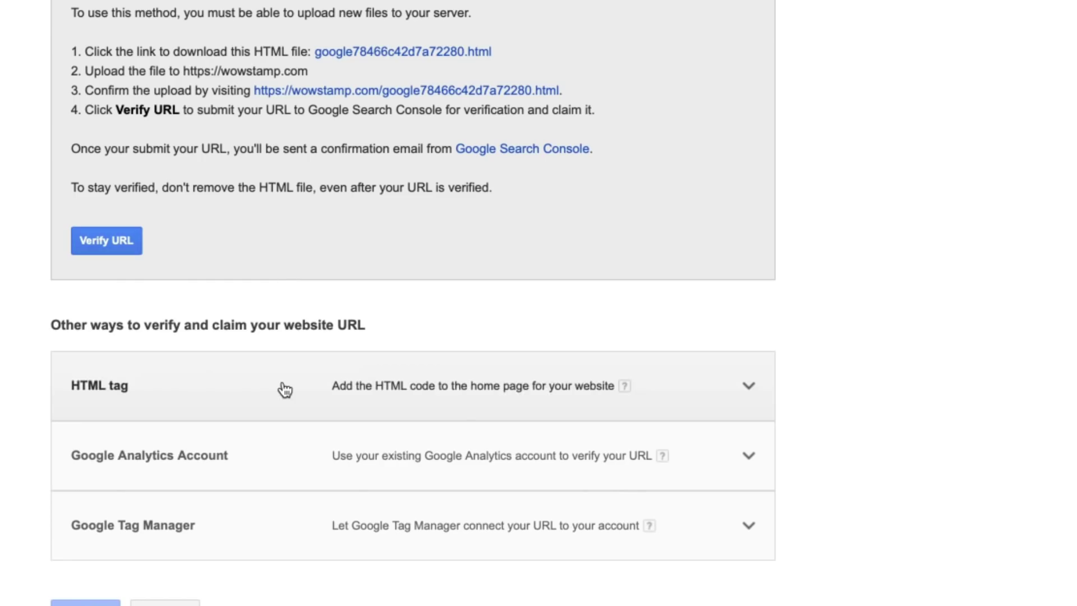
{"action": "left_click", "coordinate": [285, 389]}
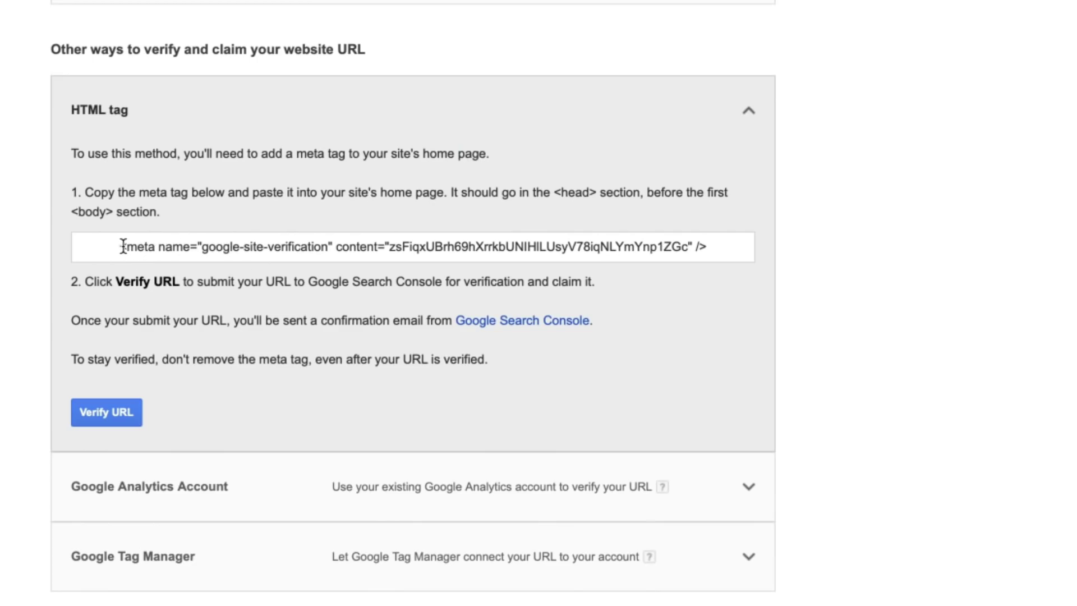
{"action": "left_click_drag", "start_coordinate": [123, 247], "coordinate": [699, 244]}
{"action": "key", "text": "ctrl+c"}
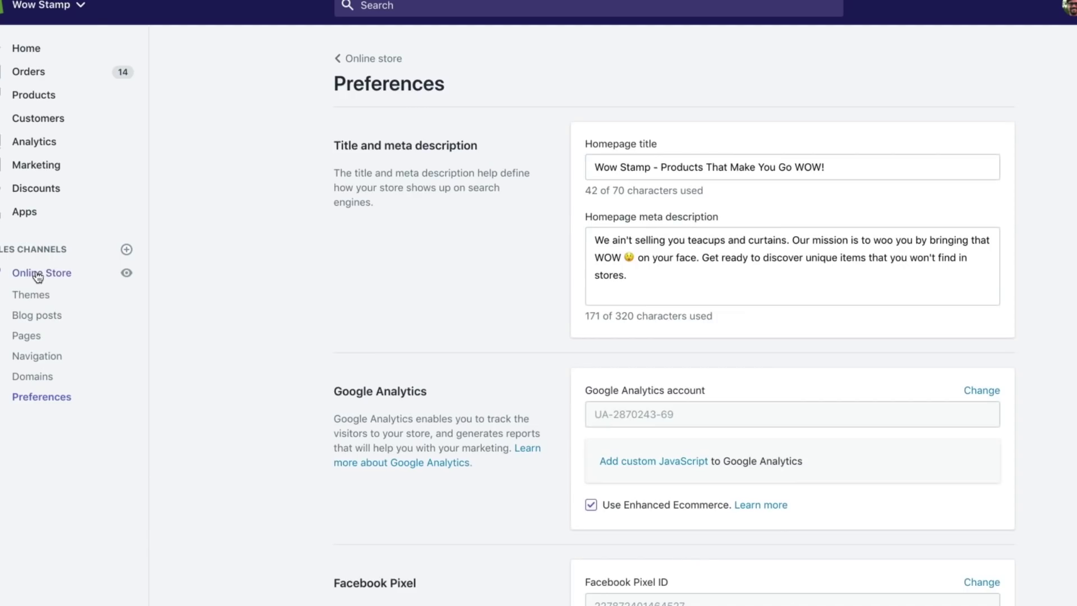
{"action": "left_click", "coordinate": [37, 274]}
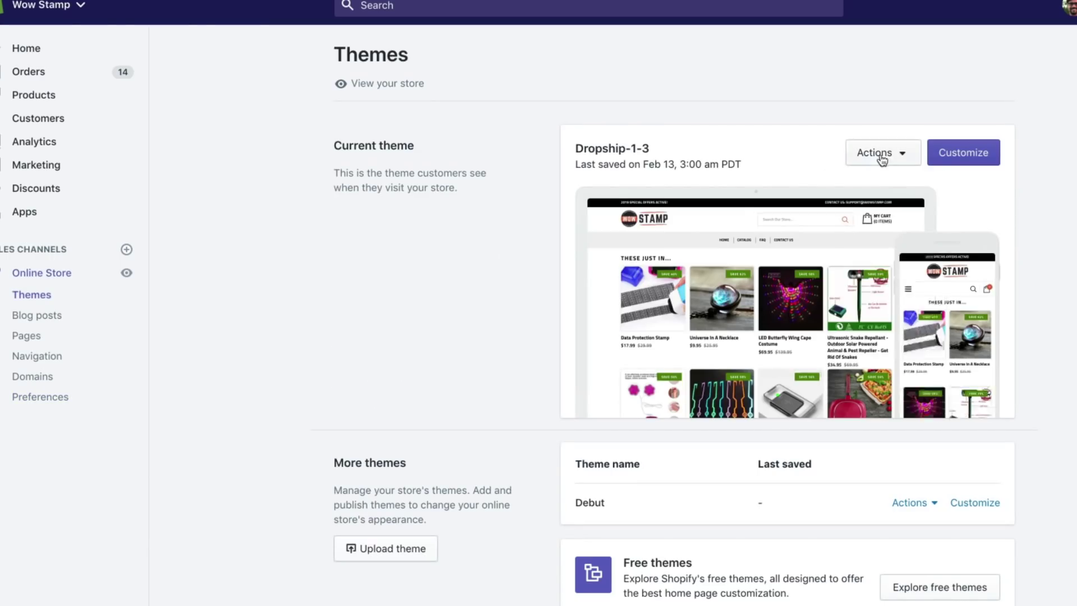
Paste the google-site-verification meta tag on a new line before </head> in dropship-1-3's theme.liquid
{"action": "left_click", "coordinate": [879, 156]}
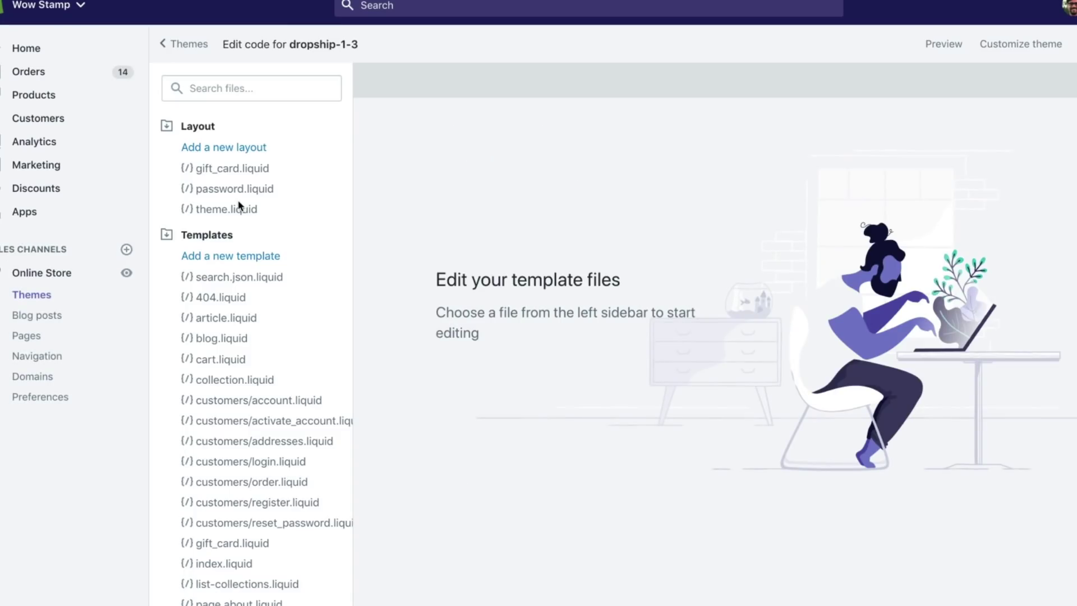
{"action": "left_click", "coordinate": [224, 208]}
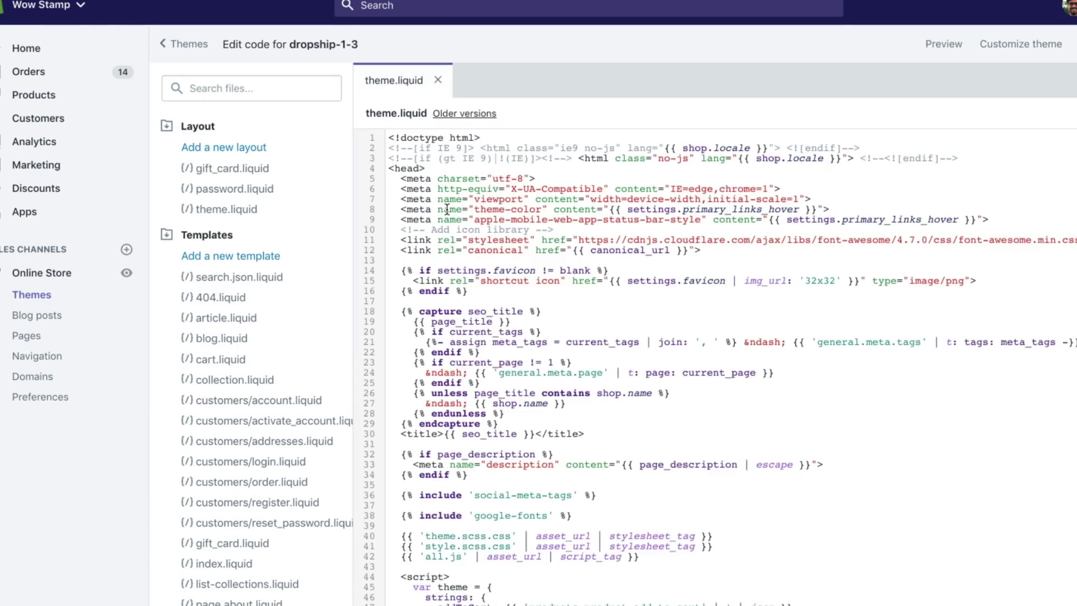
{"action": "scroll", "coordinate": [447, 293], "scroll_direction": "down", "scroll_amount": 10}
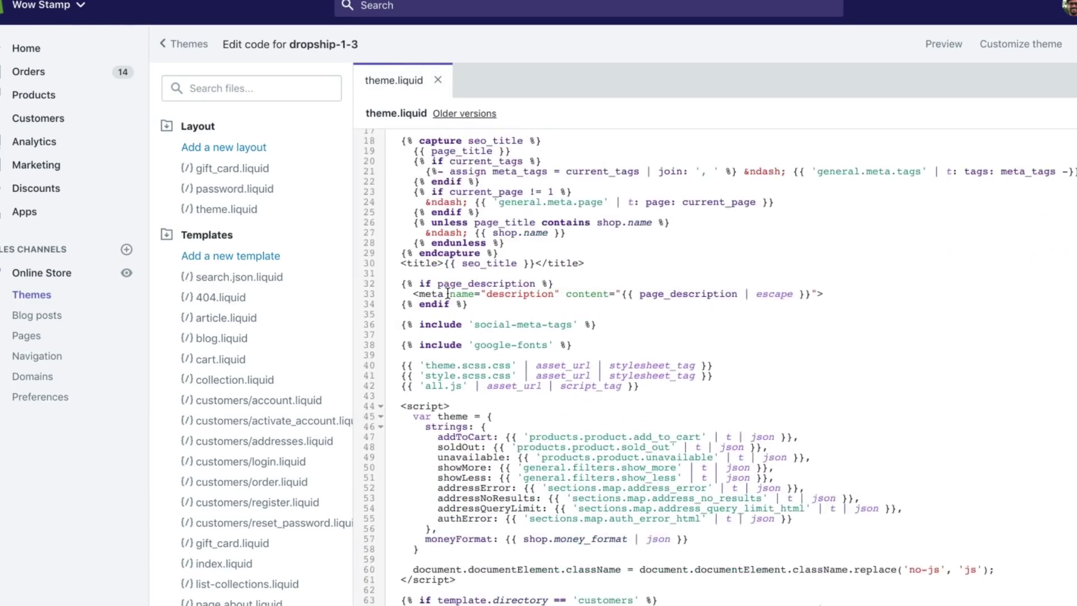
{"action": "scroll", "coordinate": [447, 293], "scroll_direction": "down", "scroll_amount": 4}
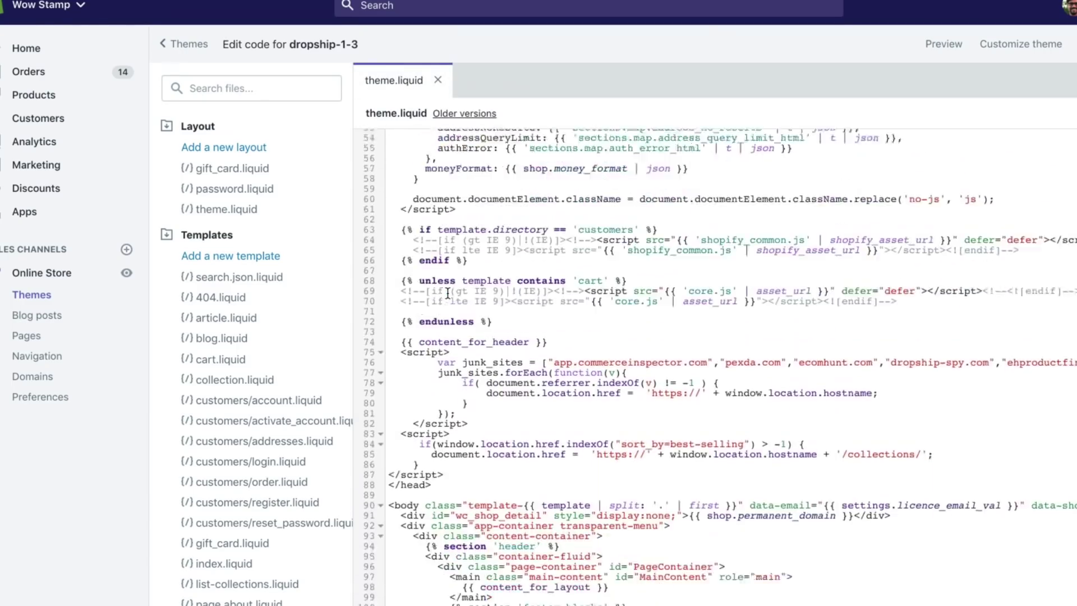
{"action": "left_click_drag", "start_coordinate": [433, 428], "coordinate": [390, 427]}
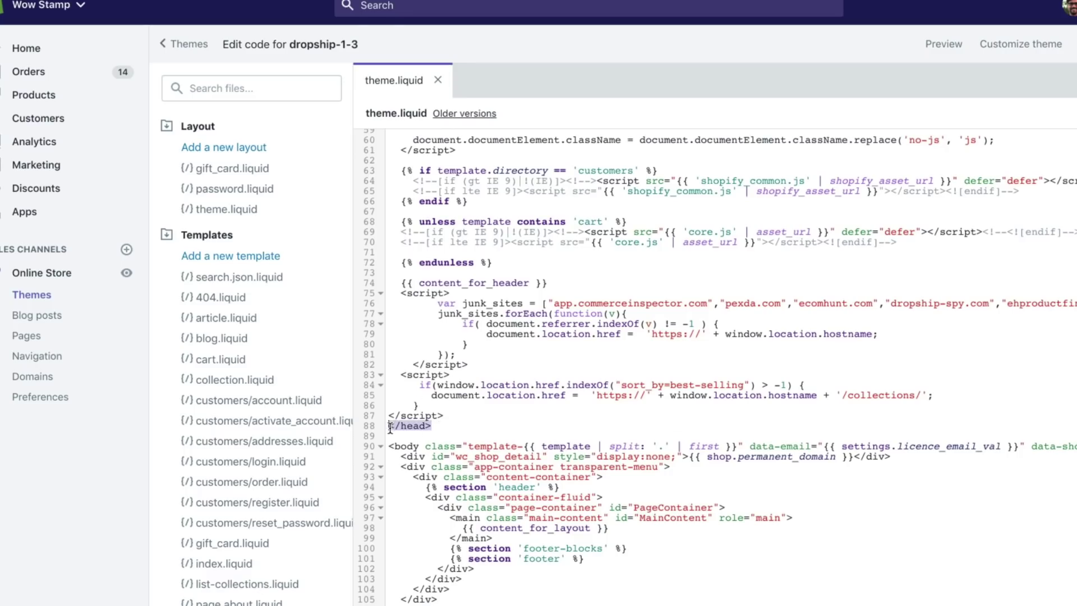
{"action": "left_click", "coordinate": [461, 416]}
{"action": "key", "text": "Return"}
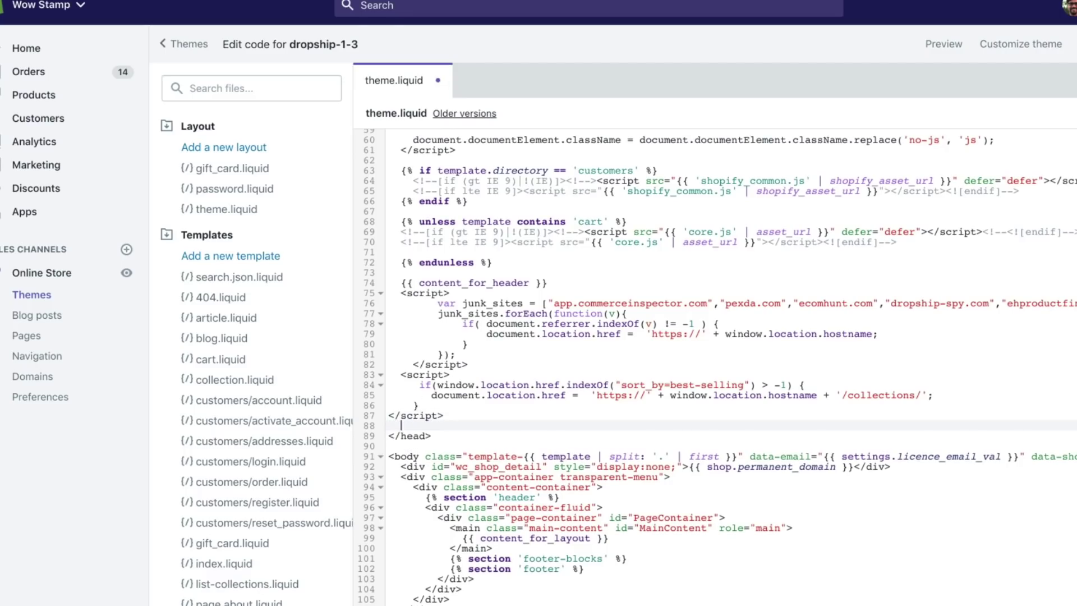
{"action": "key", "text": "ctrl+v"}
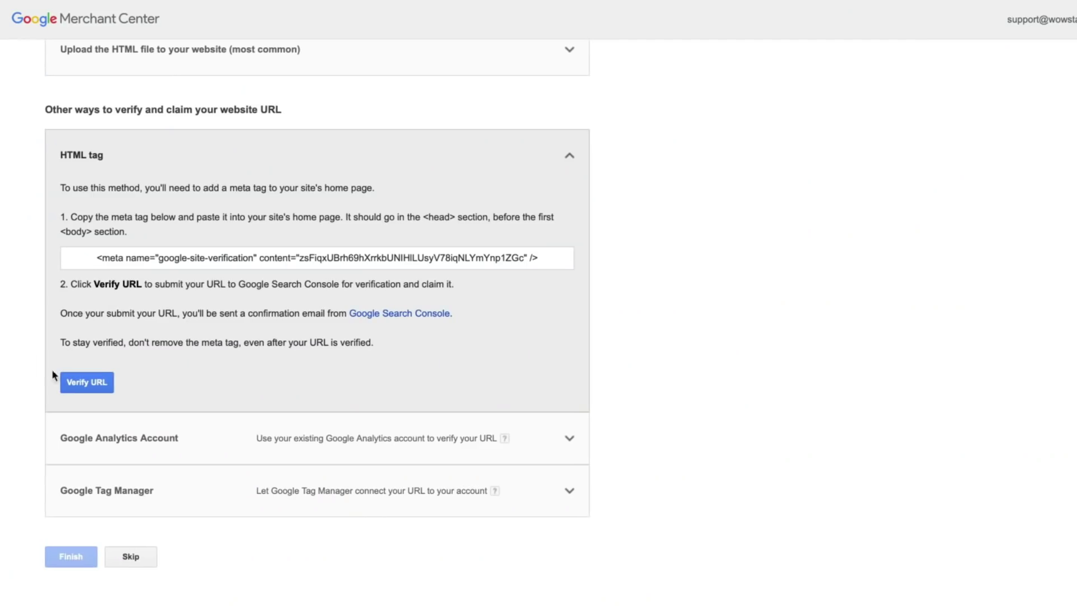
Submit the website URL for verification and review the Customer service contact in Business information
{"action": "left_click", "coordinate": [83, 382]}
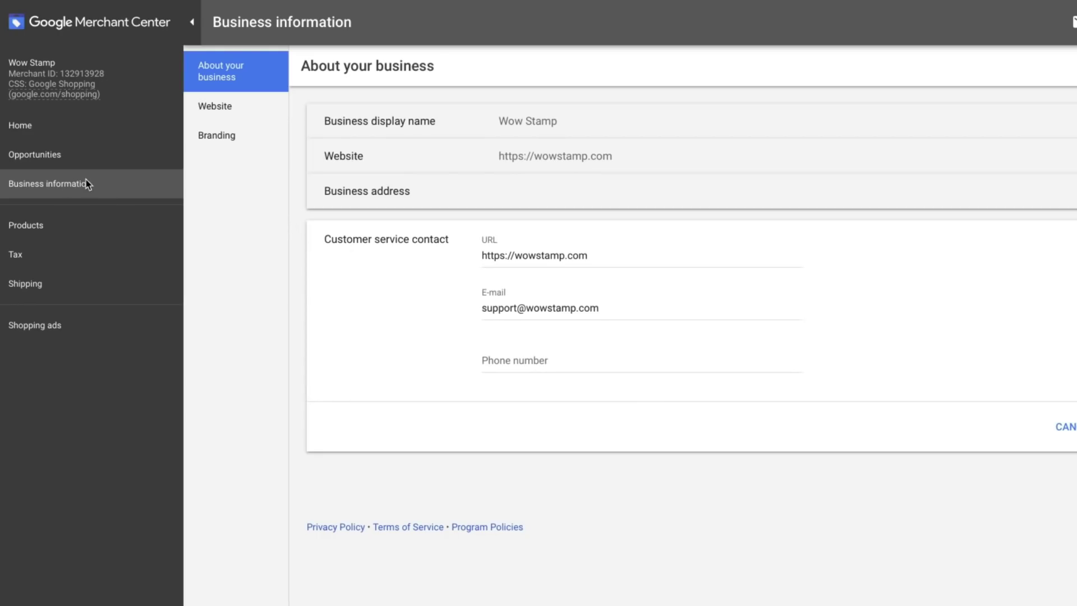
{"action": "left_click_drag", "start_coordinate": [332, 239], "coordinate": [444, 239]}
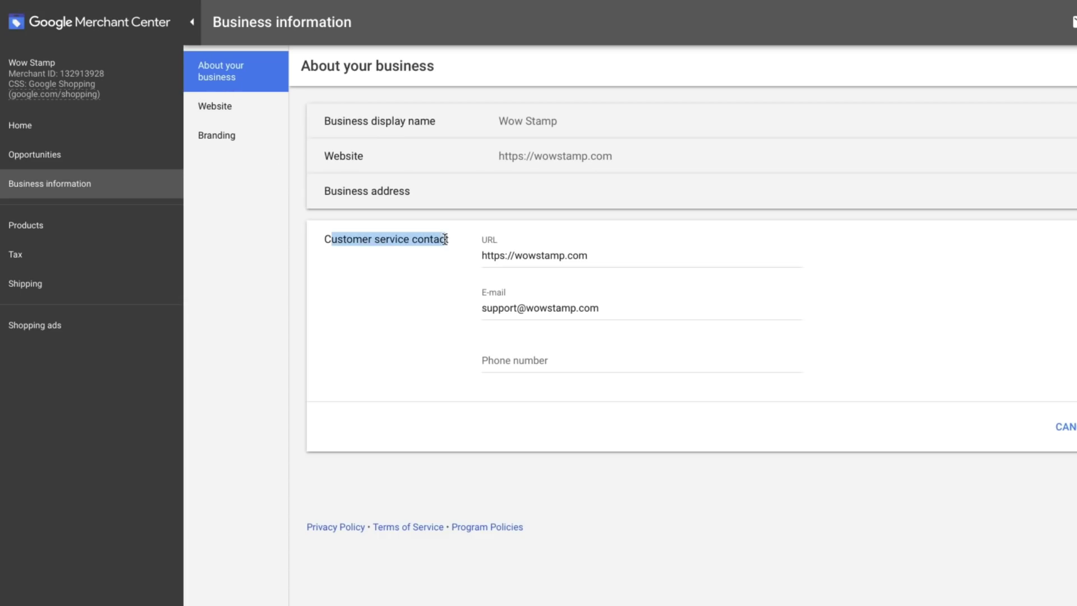
{"action": "left_click", "coordinate": [396, 255]}
{"action": "left_click_drag", "start_coordinate": [328, 238], "coordinate": [460, 243]}
{"action": "left_click", "coordinate": [41, 190]}
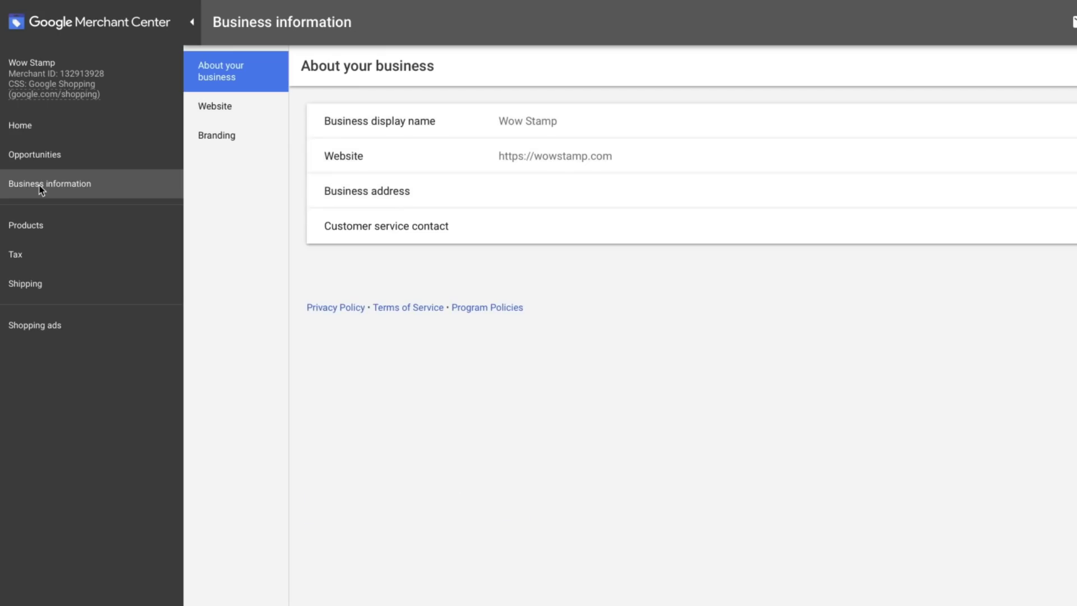
Reload the Merchant Center home page to clear the verification warning, then go to Shipping
{"action": "left_click", "coordinate": [42, 126]}
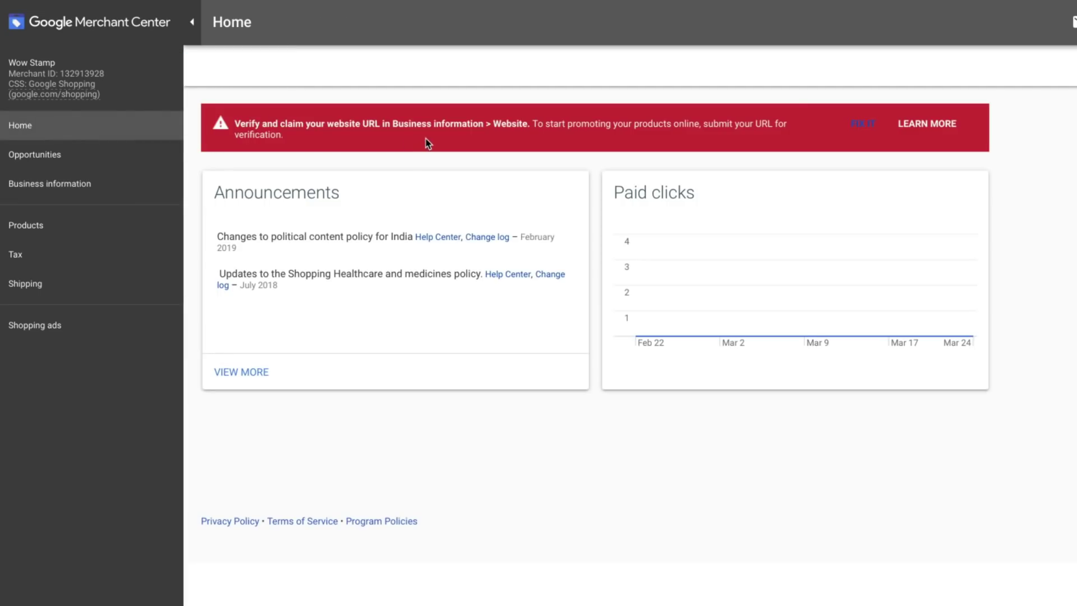
{"action": "key", "text": "super+r"}
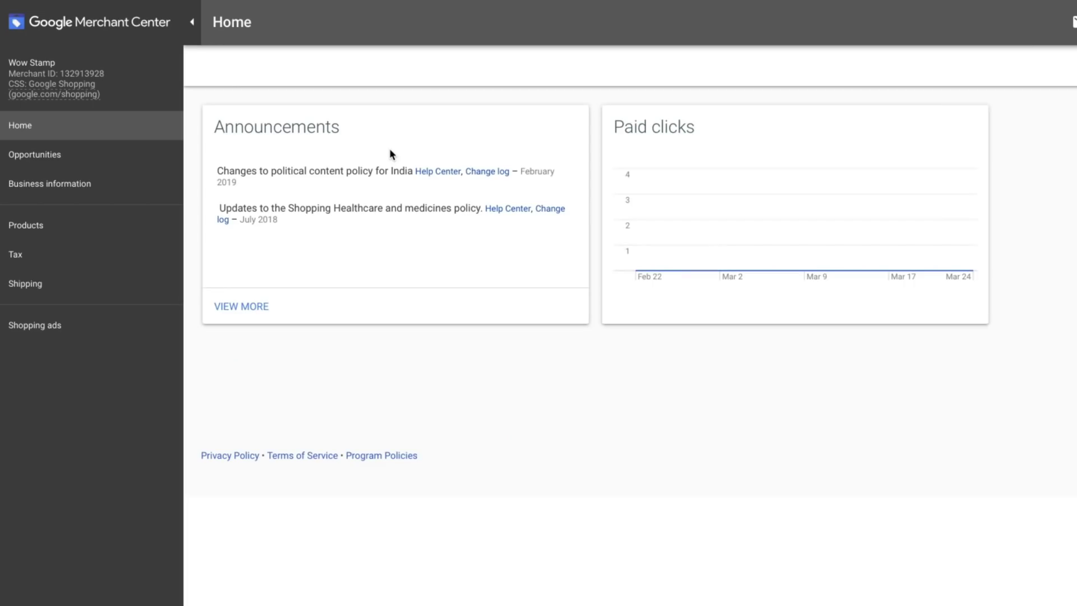
{"action": "left_click", "coordinate": [25, 283]}
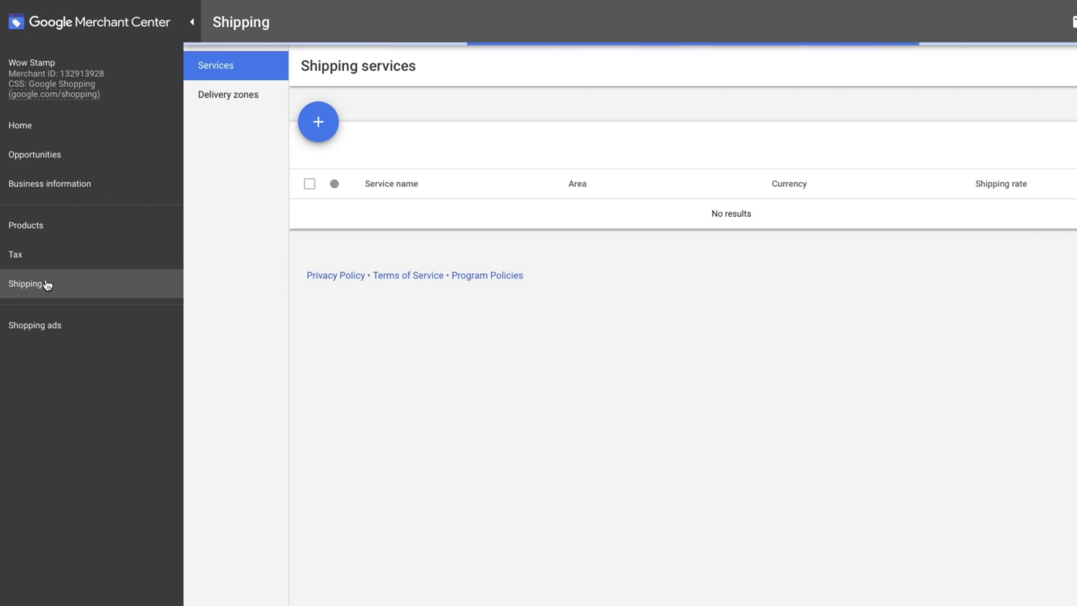
Add a shipping service named 'Free Shipping USA' with the United States as its service area
{"action": "left_click", "coordinate": [318, 122]}
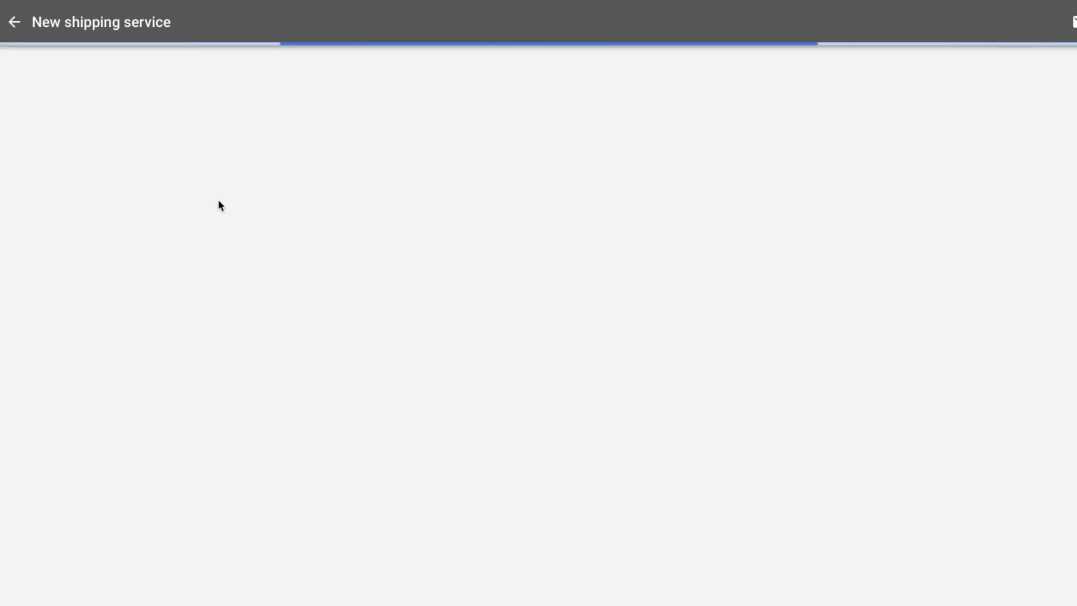
{"action": "left_click", "coordinate": [412, 94]}
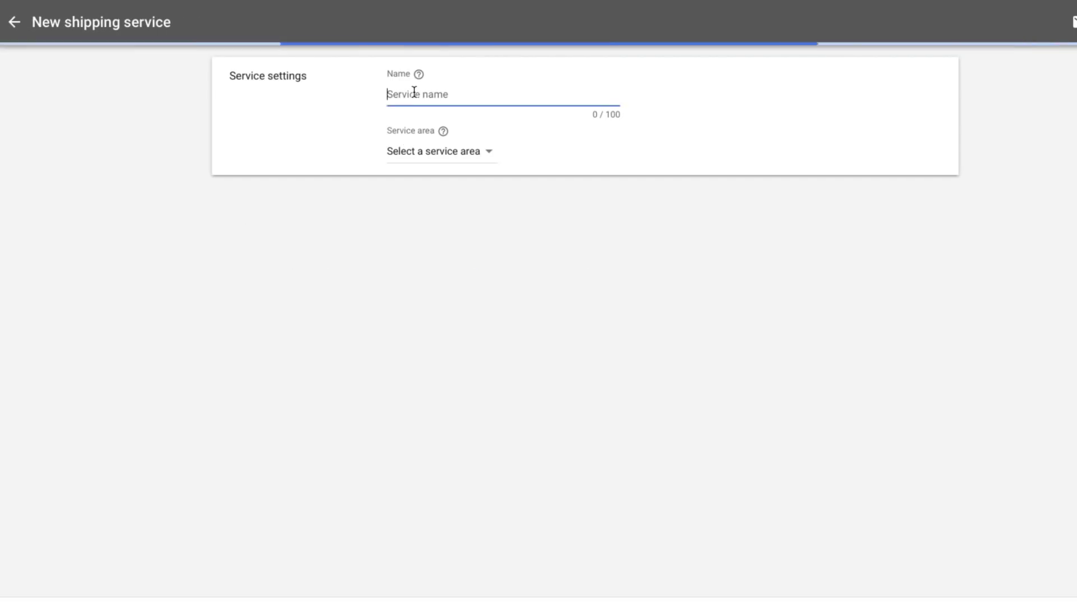
{"action": "type", "text": "Free Shipping USA"}
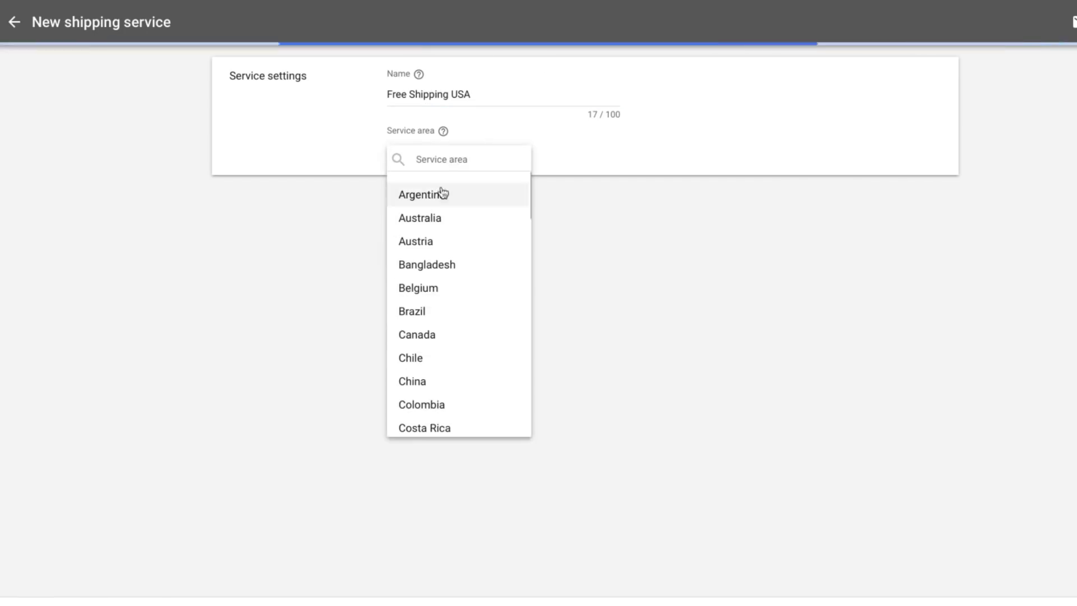
{"action": "scroll", "coordinate": [435, 245], "scroll_direction": "down", "scroll_amount": 20}
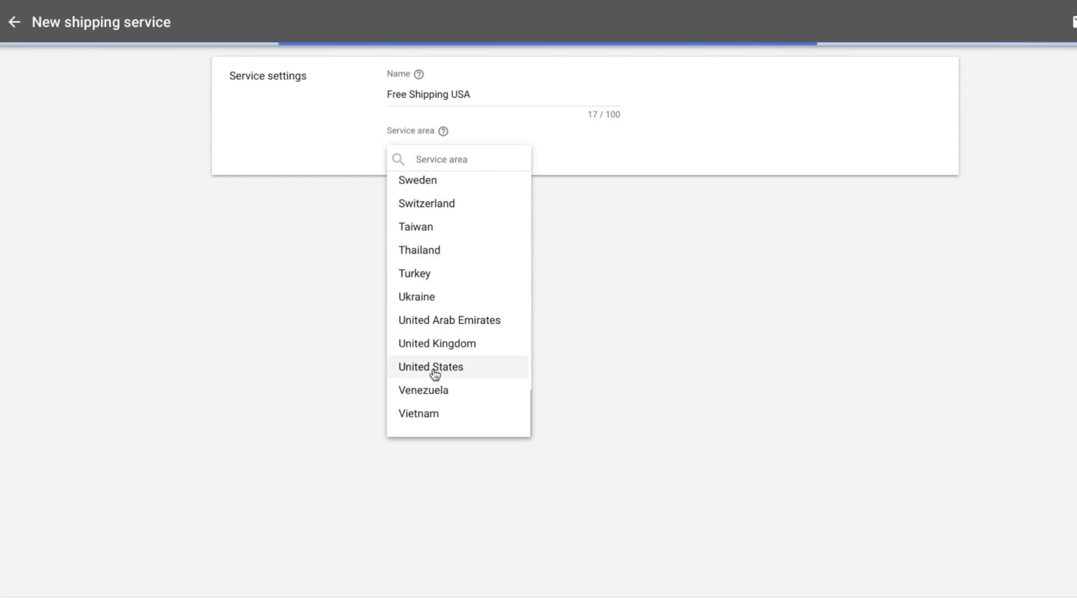
{"action": "left_click", "coordinate": [436, 369]}
Set handling time to 2–5 and transit time to 10–20 business days, and expand Advanced settings
{"action": "scroll", "coordinate": [362, 208], "scroll_direction": "down", "scroll_amount": 1}
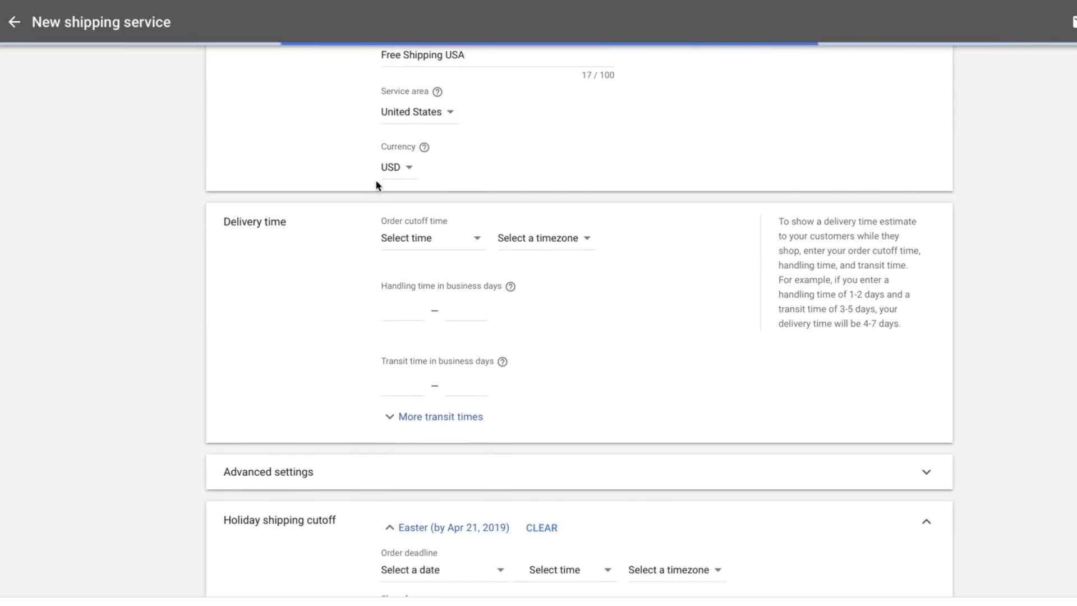
{"action": "scroll", "coordinate": [379, 195], "scroll_direction": "down", "scroll_amount": 1}
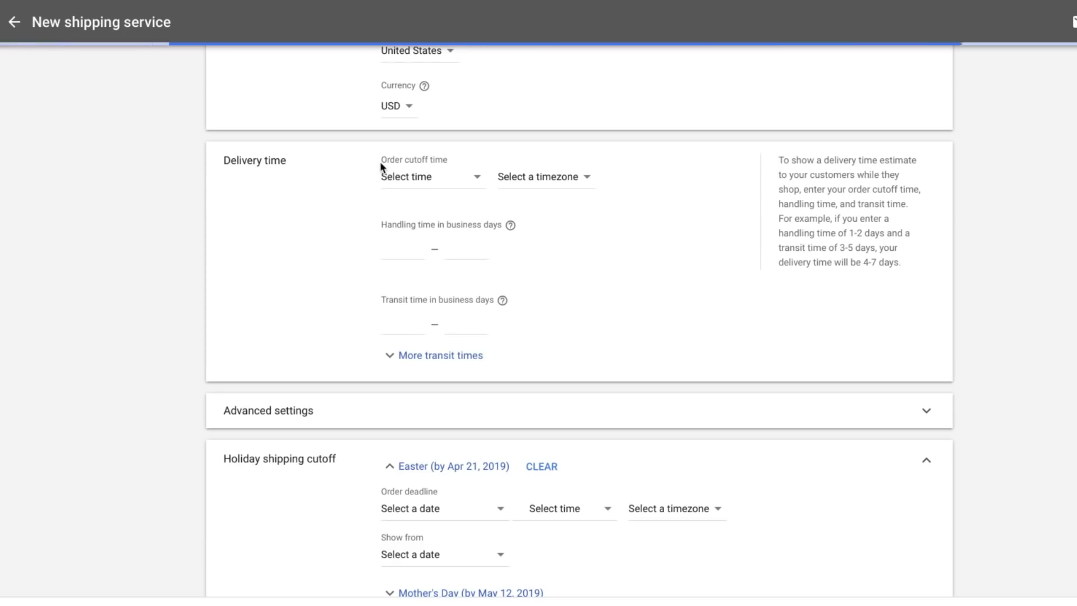
{"action": "double_click", "coordinate": [404, 247]}
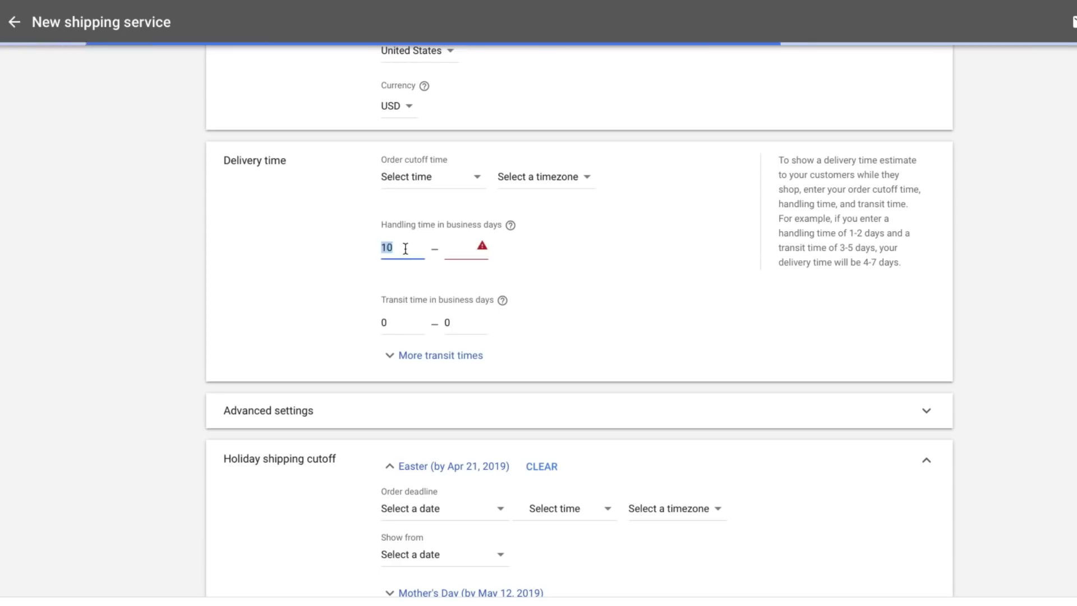
{"action": "key", "text": "BackSpace"}
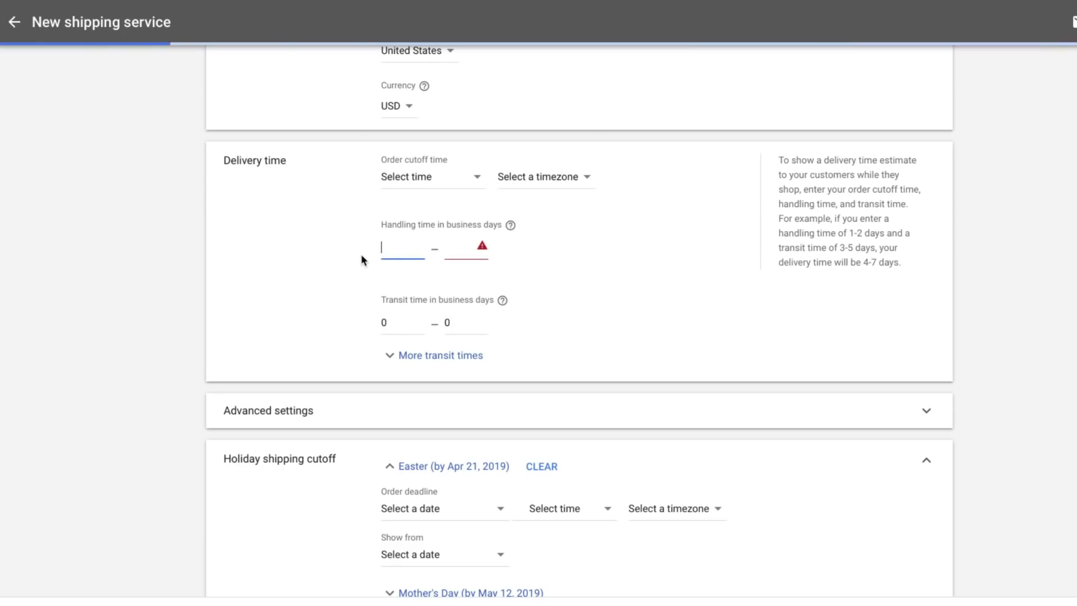
{"action": "type", "text": "2"}
{"action": "double_click", "coordinate": [392, 325]}
{"action": "type", "text": "10"}
{"action": "key", "text": "Tab"}
{"action": "scroll", "coordinate": [292, 310], "scroll_direction": "down", "scroll_amount": 1}
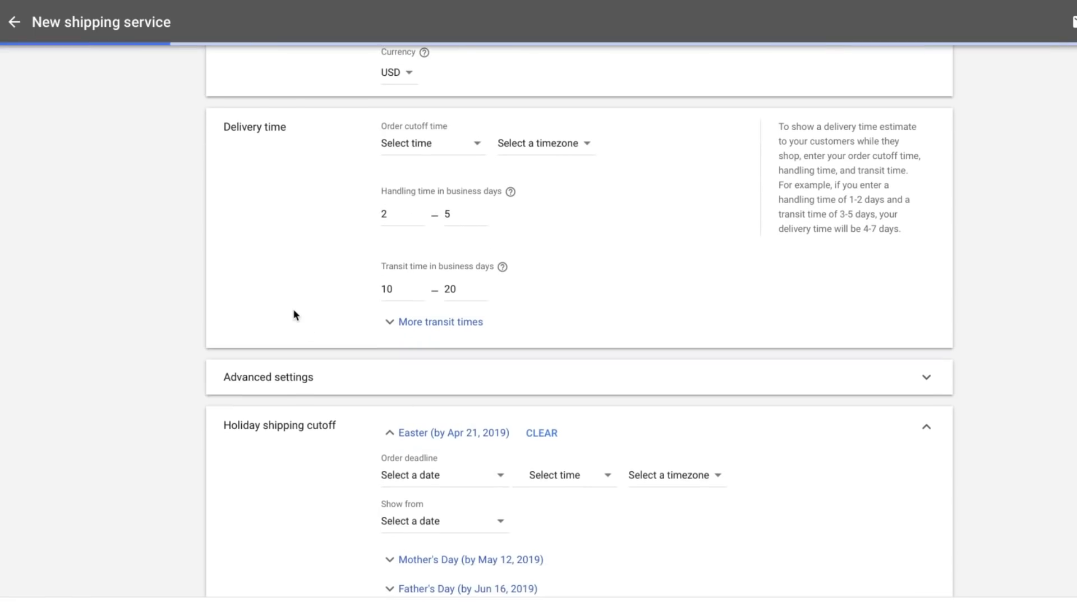
{"action": "left_click", "coordinate": [347, 374]}
{"action": "scroll", "coordinate": [296, 300], "scroll_direction": "down", "scroll_amount": 1}
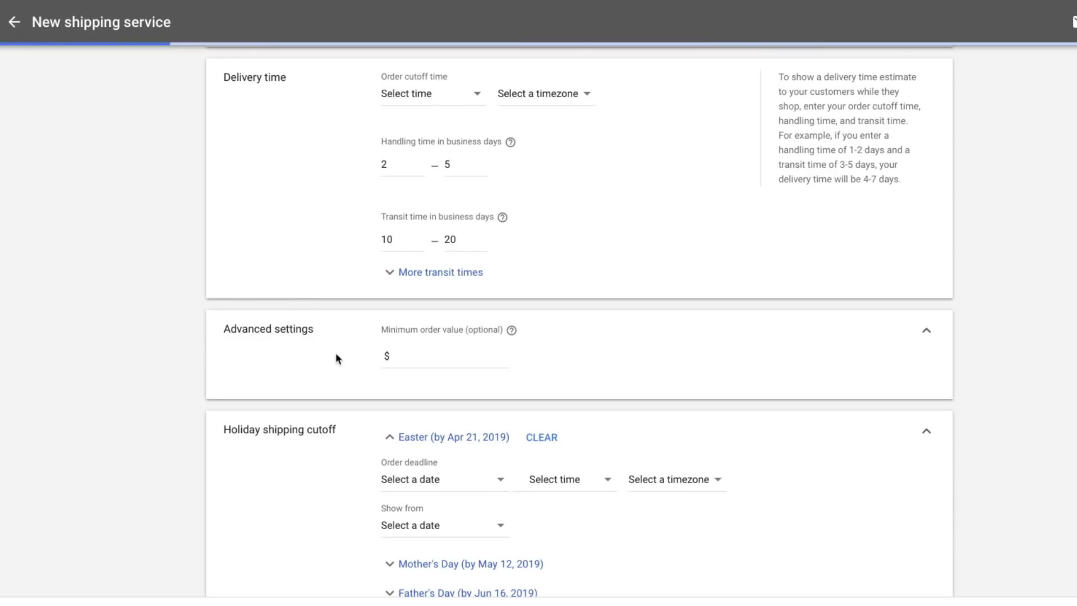
{"action": "scroll", "coordinate": [336, 355], "scroll_direction": "down", "scroll_amount": 2}
{"action": "scroll", "coordinate": [335, 352], "scroll_direction": "down", "scroll_amount": 1}
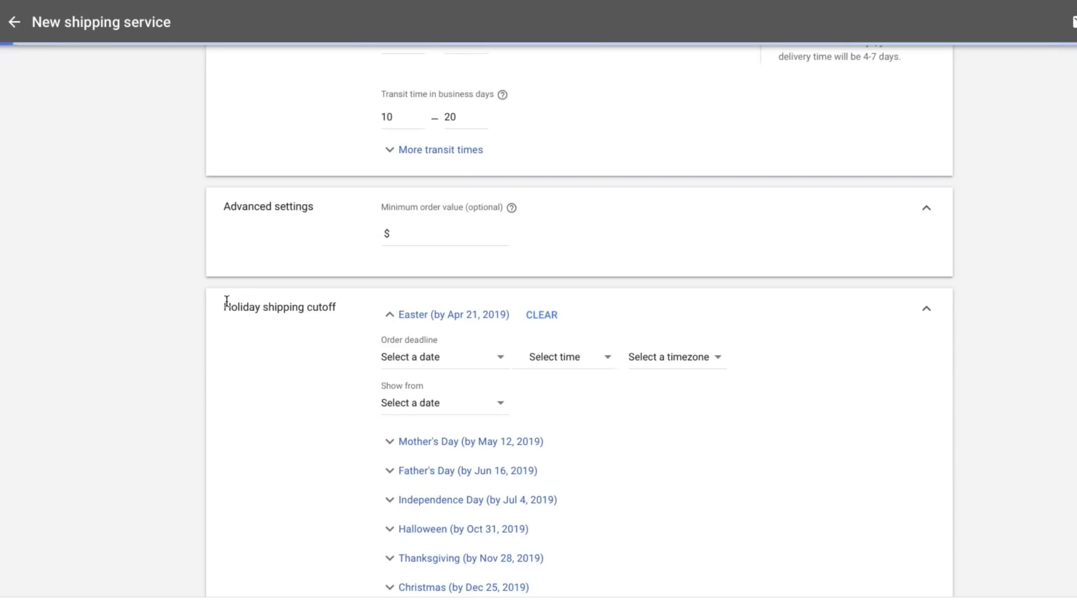
{"action": "scroll", "coordinate": [355, 329], "scroll_direction": "down", "scroll_amount": 5}
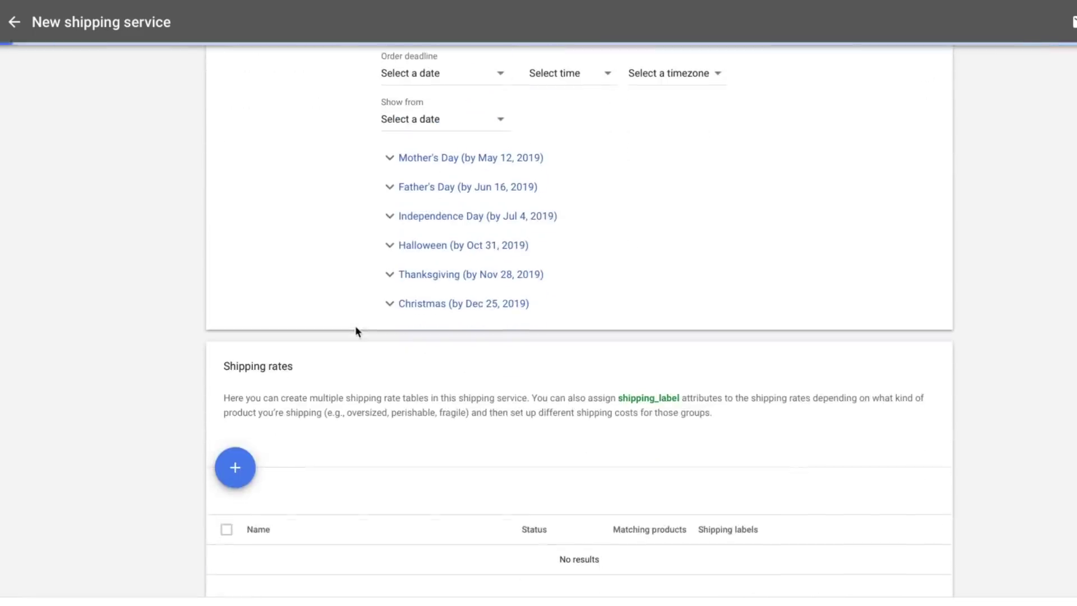
{"action": "scroll", "coordinate": [308, 451], "scroll_direction": "down", "scroll_amount": 1}
Add a single $0.00 fixed rate for all orders and save the Free Shipping USA service
{"action": "scroll", "coordinate": [291, 361], "scroll_direction": "up", "scroll_amount": 1}
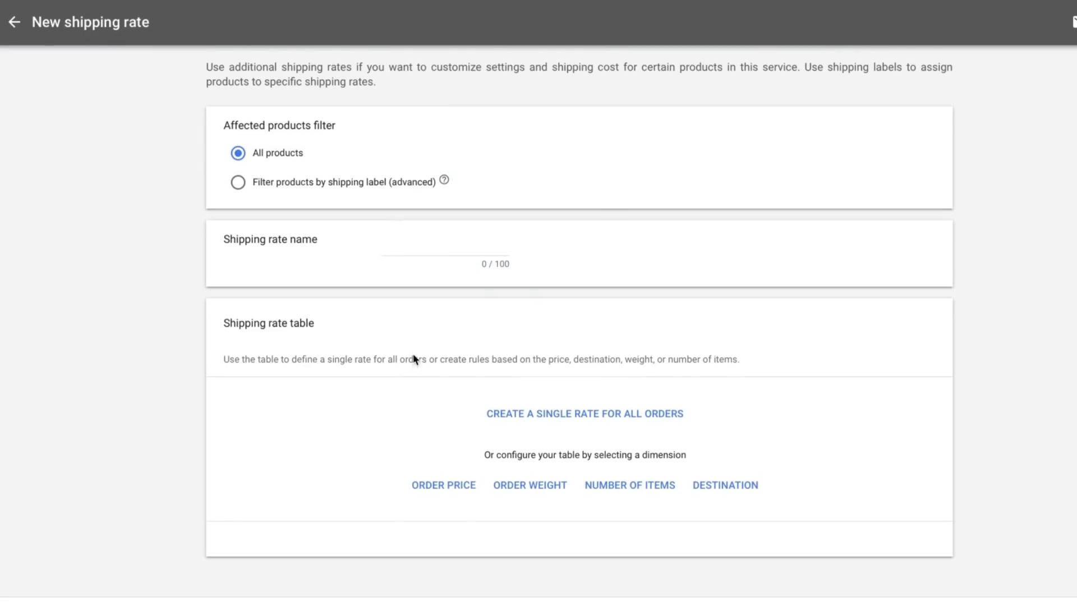
{"action": "left_click", "coordinate": [538, 425]}
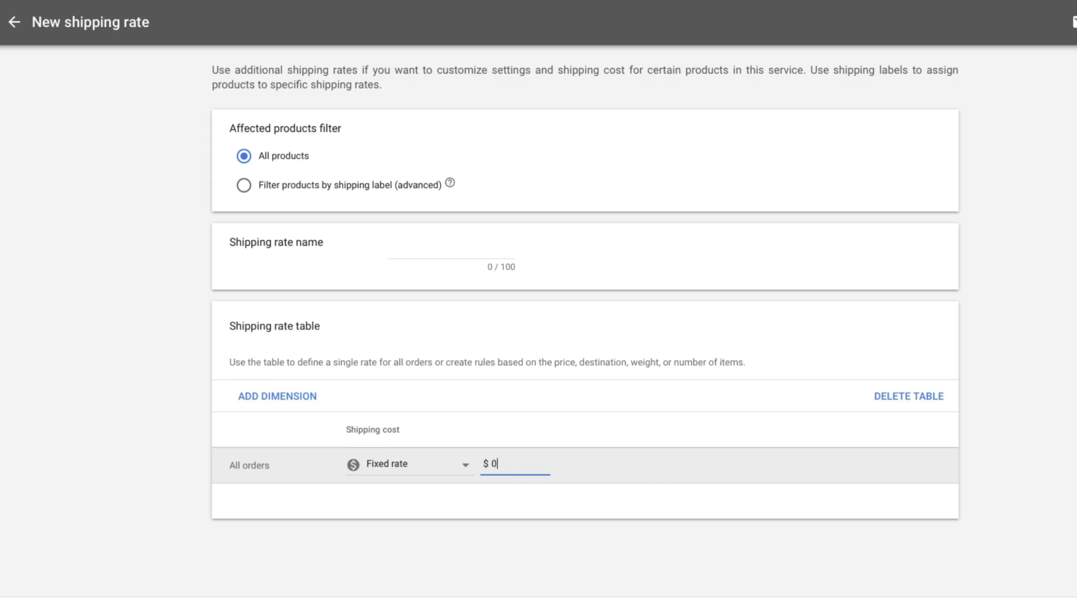
{"action": "left_click", "coordinate": [650, 495]}
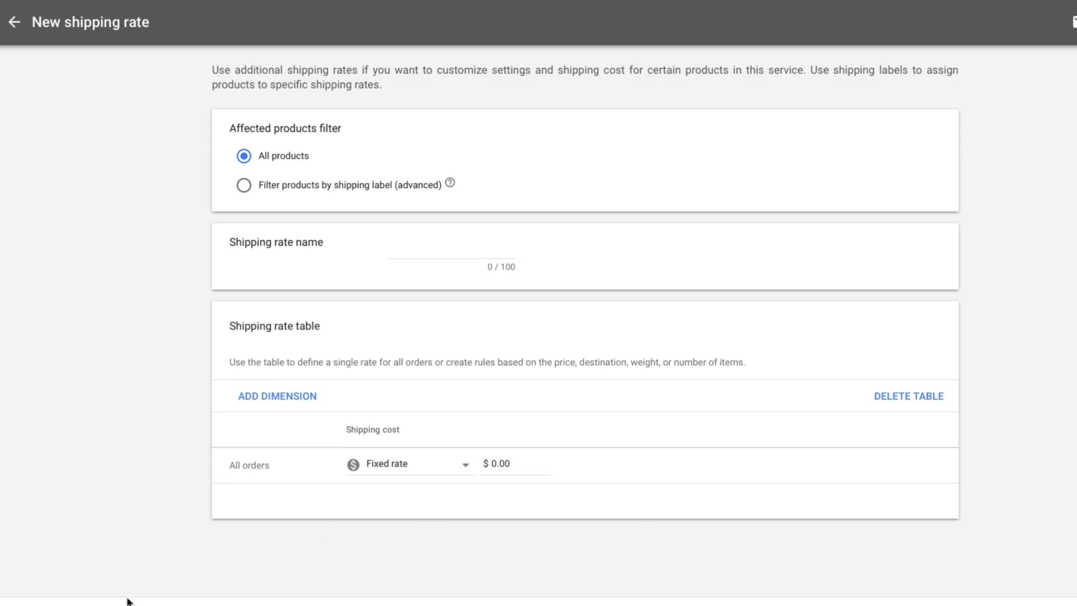
{"action": "left_click", "coordinate": [48, 605]}
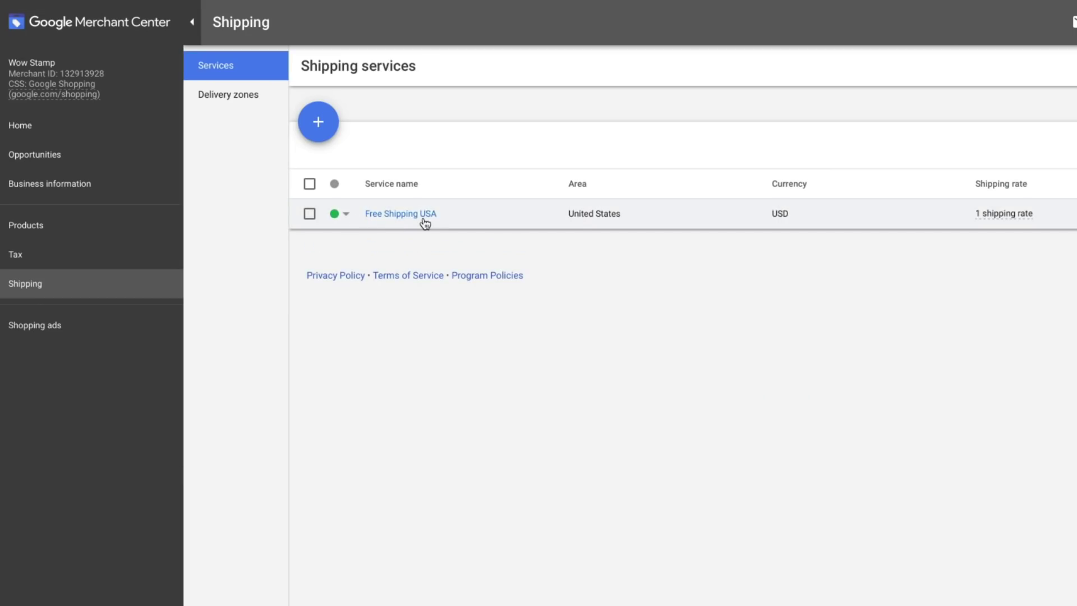
Check the '1 shipping rate' details to confirm the free rate covers all products
{"action": "mouse_move", "coordinate": [1004, 221]}
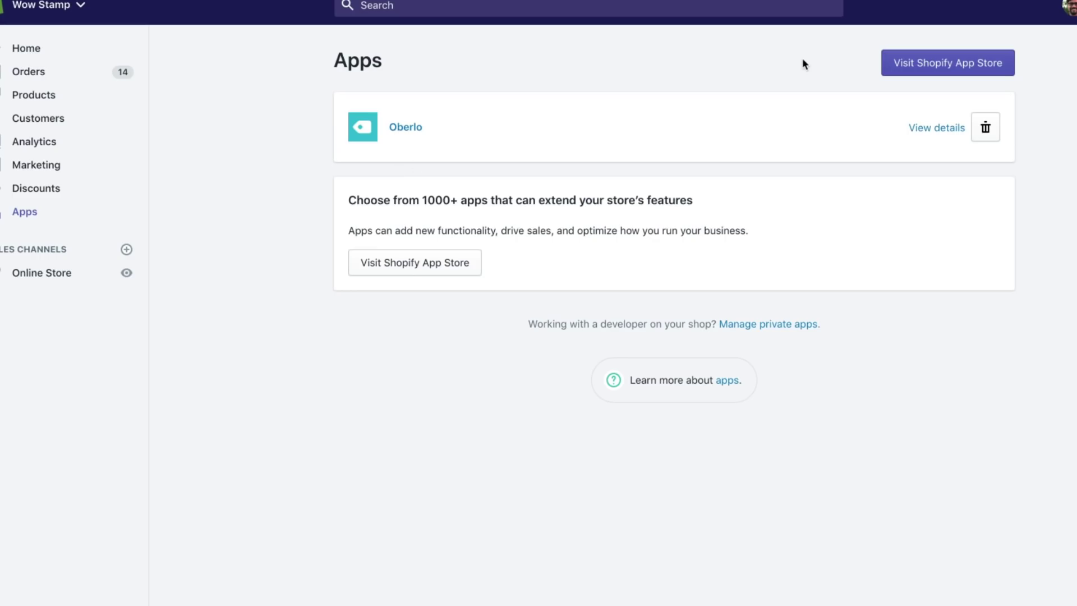
Search the Shopify App Store for 'google s' and browse the Google app results
{"action": "left_click", "coordinate": [896, 67]}
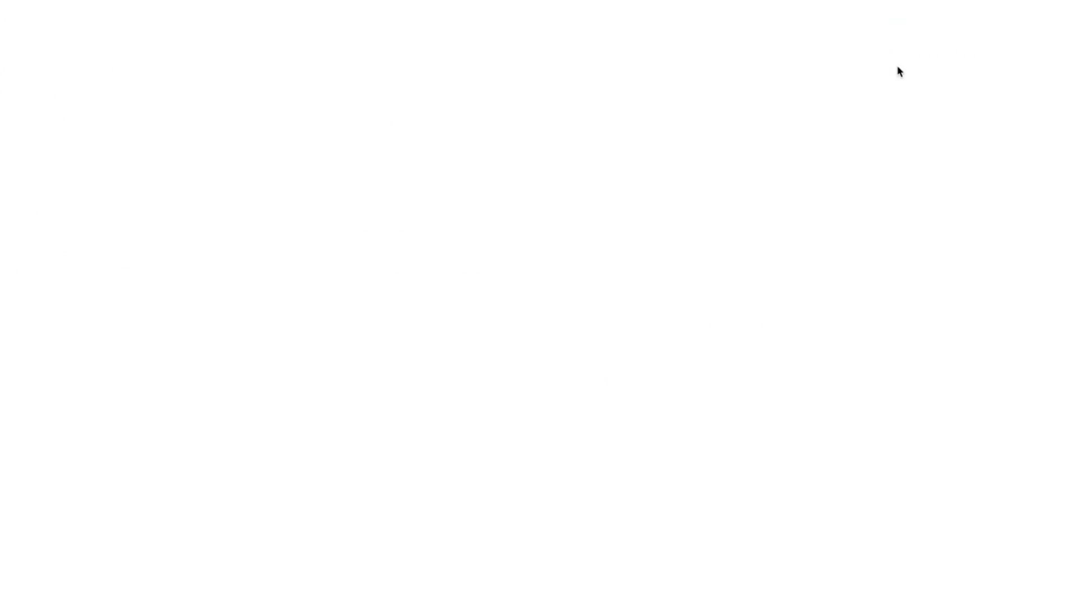
{"action": "left_click", "coordinate": [94, 180]}
{"action": "type", "text": "google s"}
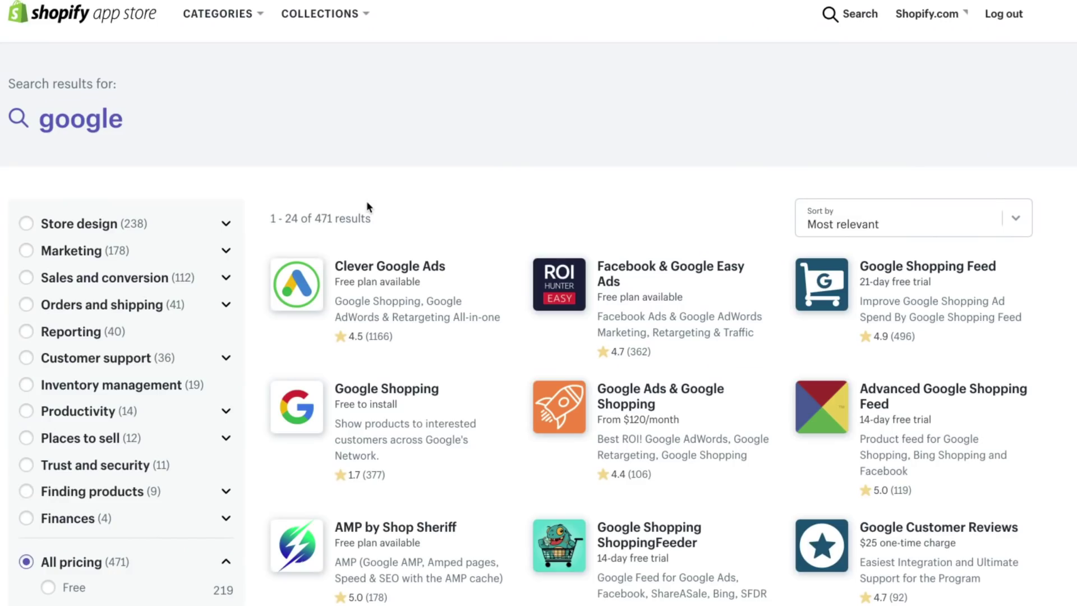
{"action": "scroll", "coordinate": [367, 207], "scroll_direction": "down", "scroll_amount": 1}
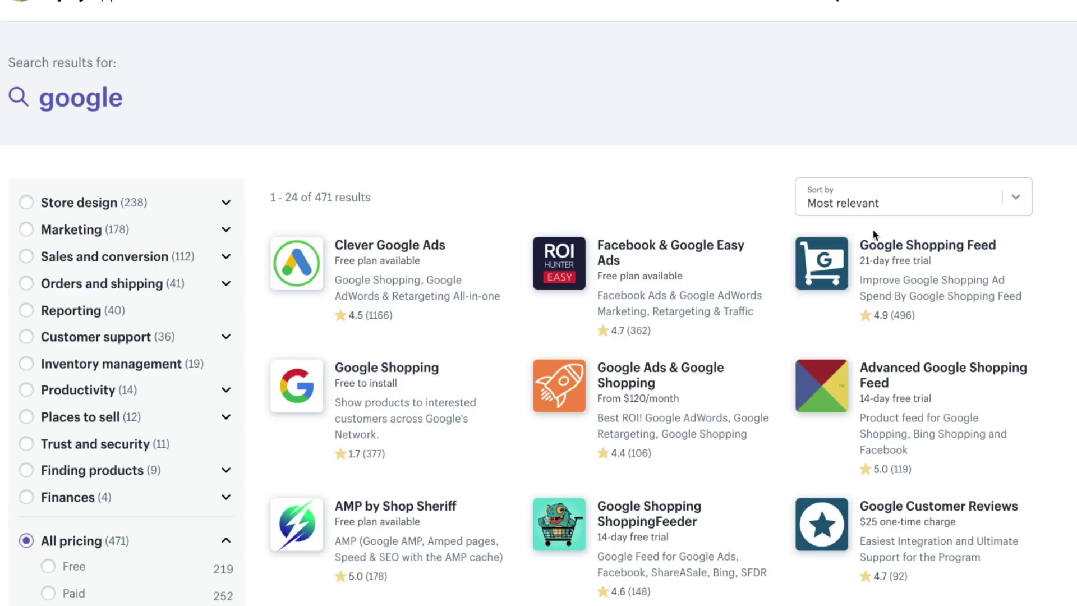
Open the Google Shopping Feed app page and review its Free, $2.99, $4.99 and $8.99 plans with 21-day trial
{"action": "left_click", "coordinate": [862, 281]}
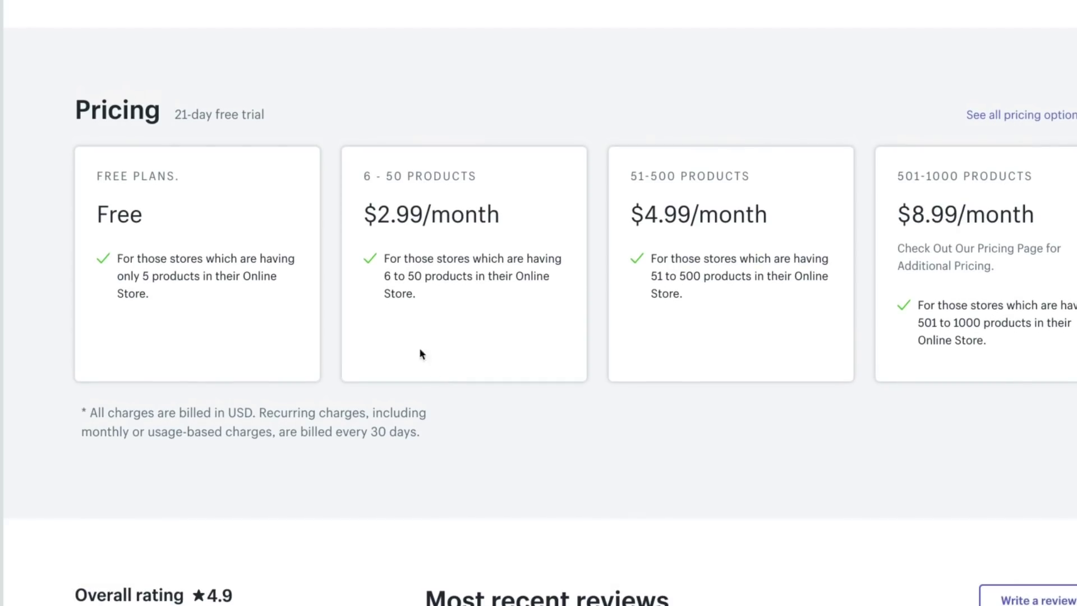
{"action": "left_click_drag", "start_coordinate": [267, 114], "coordinate": [218, 113]}
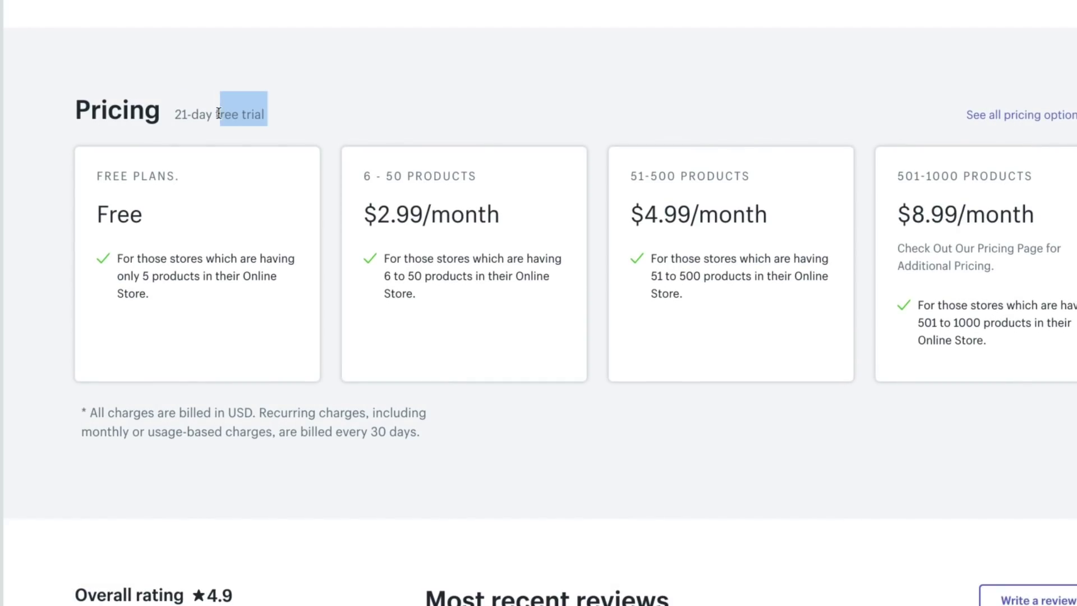
{"action": "left_click", "coordinate": [148, 118]}
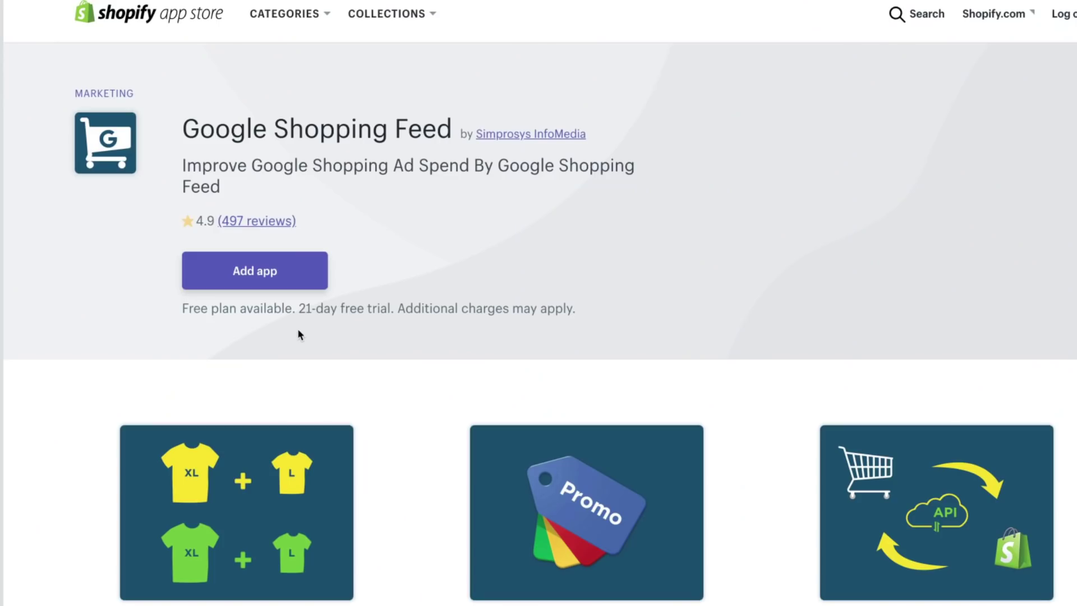
Add and install the Google Shopping Feed app to reach the Sign in with Google consent screen
{"action": "left_click", "coordinate": [270, 286]}
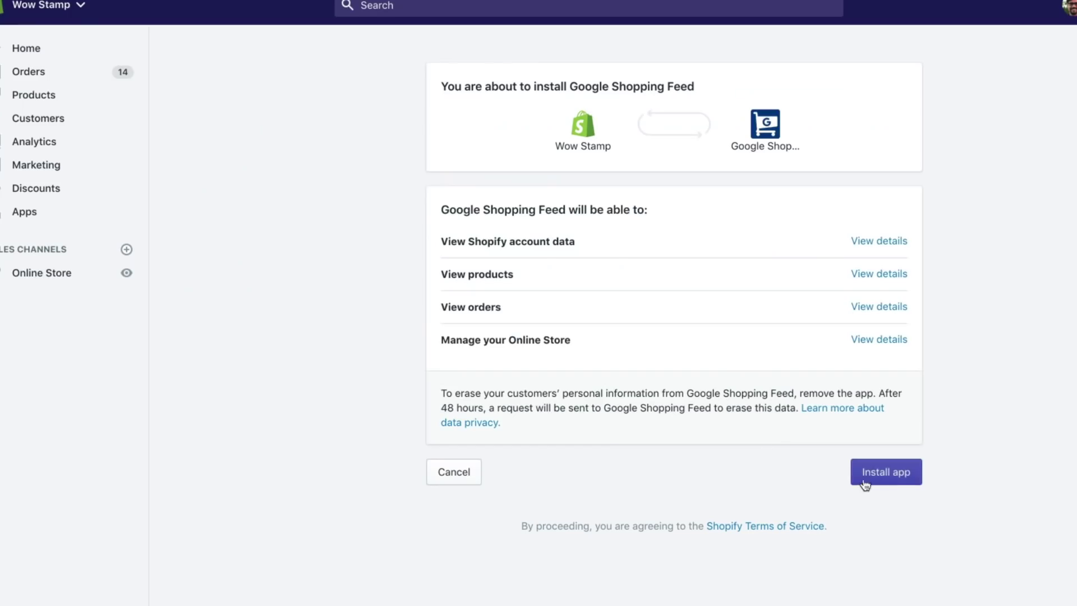
{"action": "left_click", "coordinate": [866, 480]}
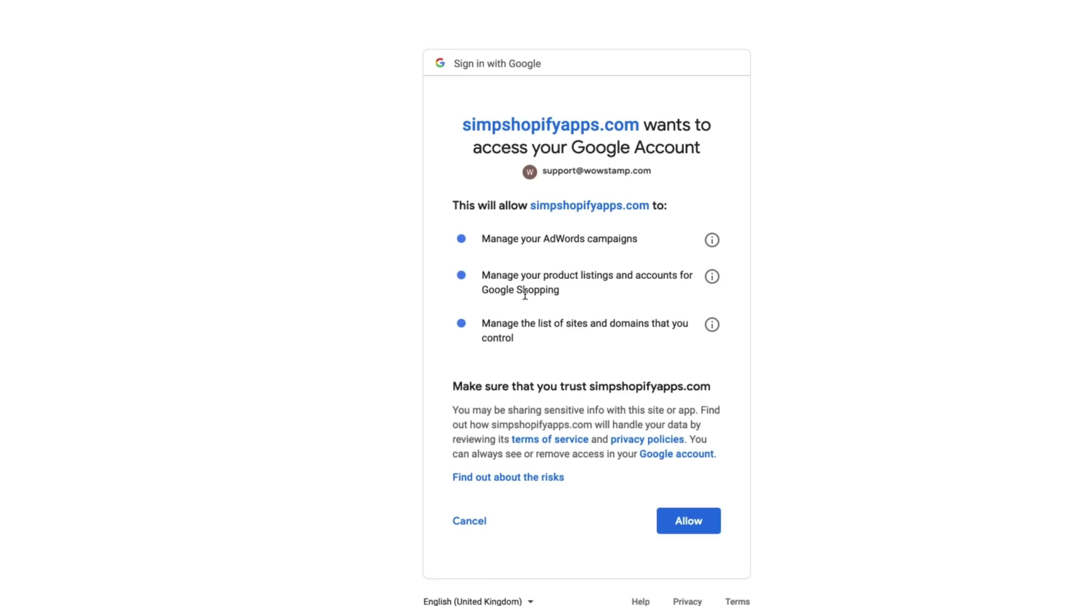
Allow Google access and confirm the store's Merchant Center account, verifying wowstamp.com
{"action": "left_click", "coordinate": [705, 521]}
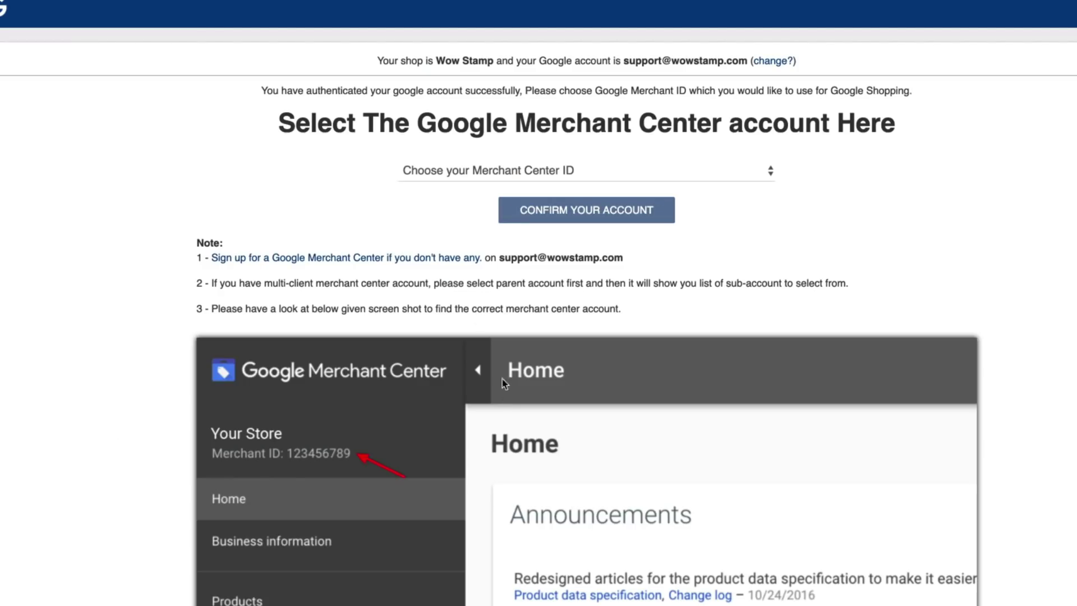
{"action": "left_click", "coordinate": [431, 168]}
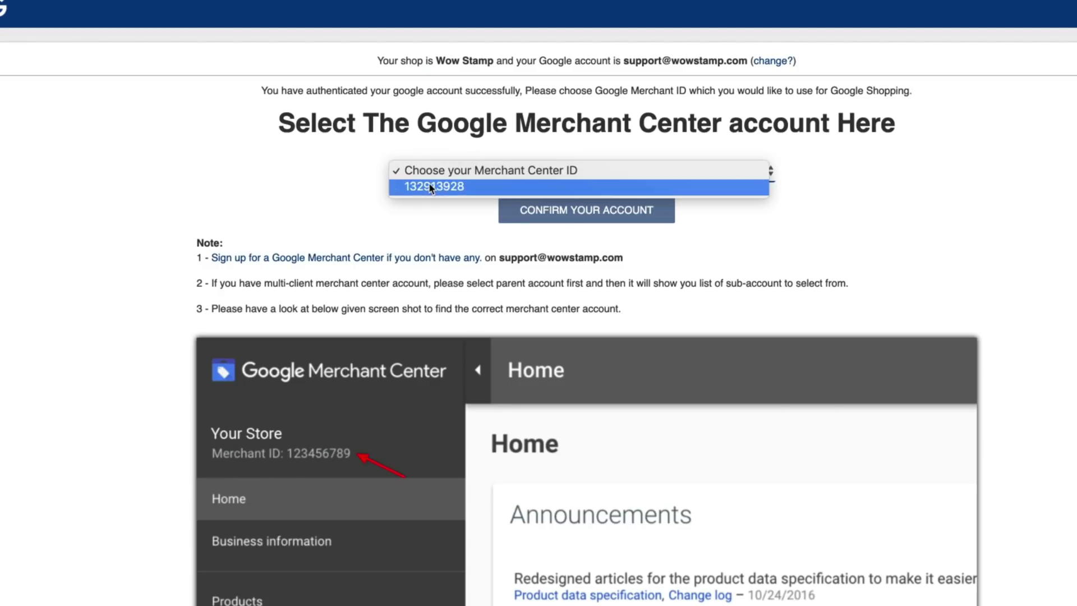
{"action": "left_click", "coordinate": [398, 185]}
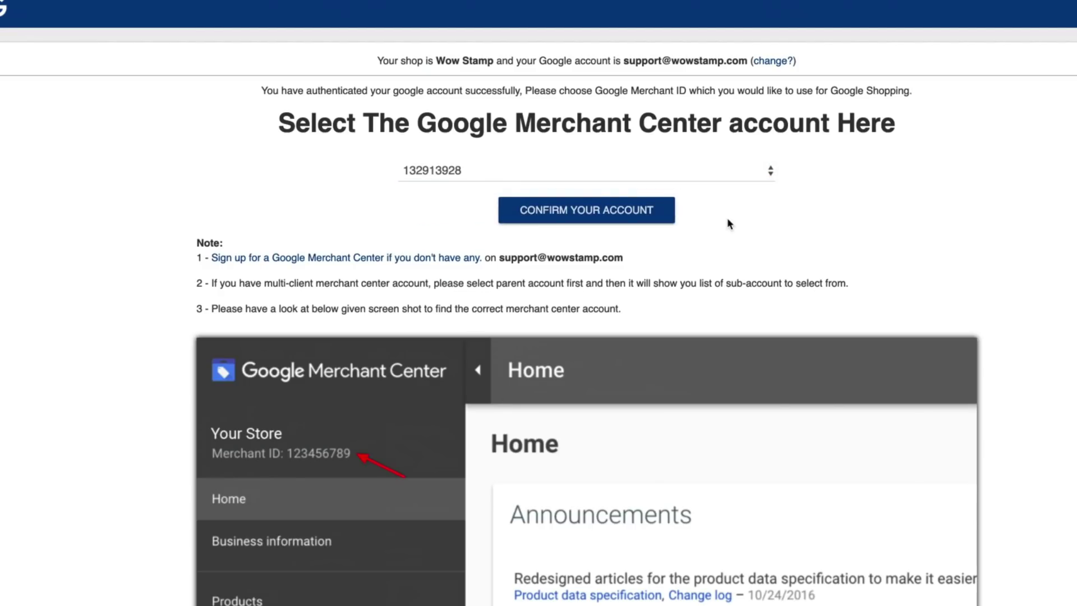
{"action": "left_click", "coordinate": [600, 212]}
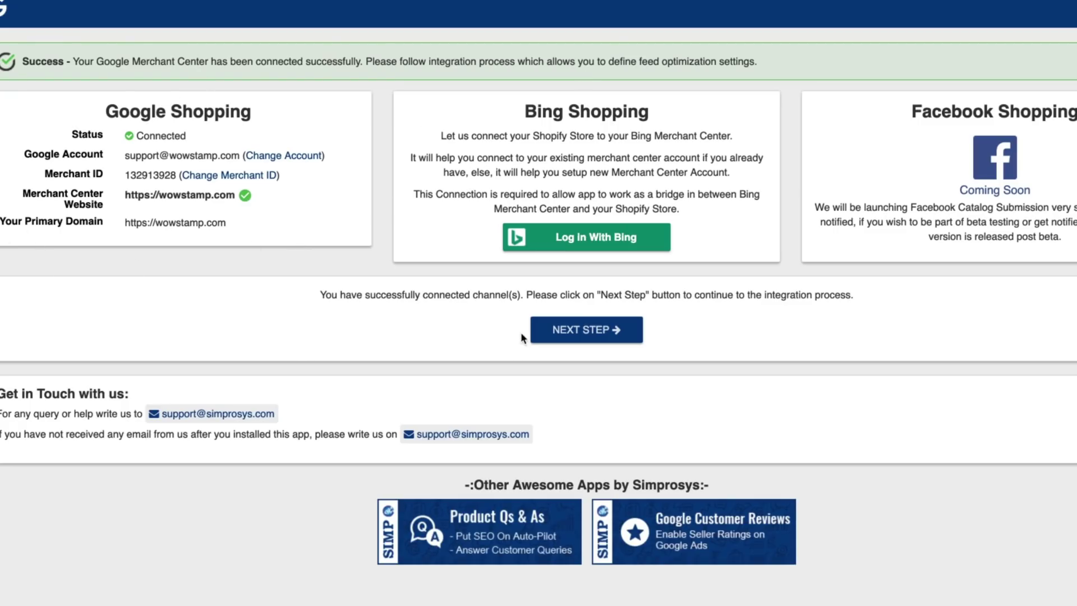
Set Variant Inclusion to All Variants and Inventory Management to All
{"action": "left_click", "coordinate": [577, 337]}
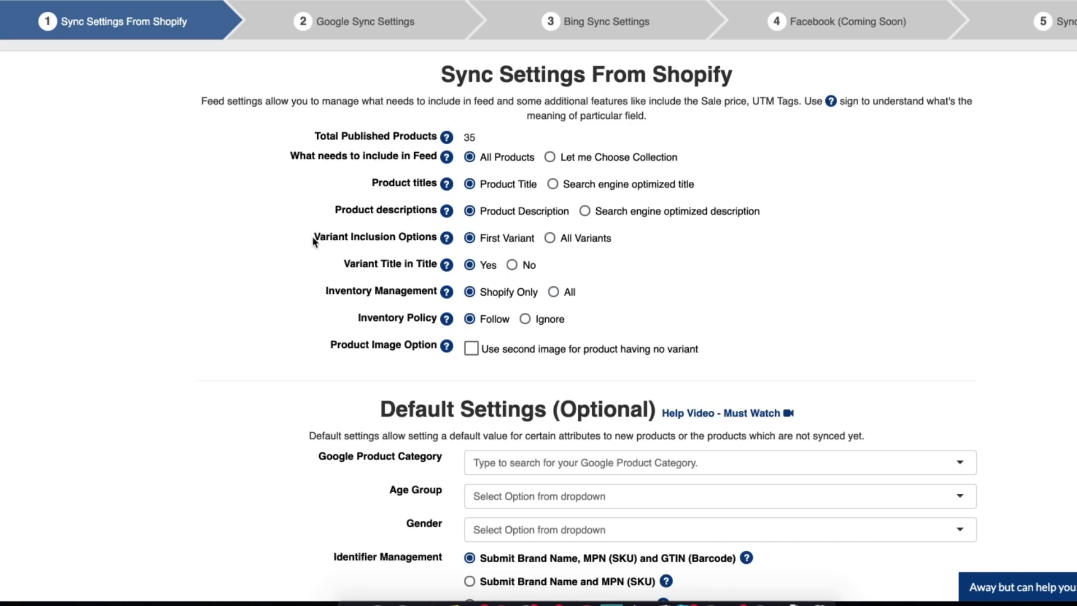
{"action": "left_click_drag", "start_coordinate": [313, 240], "coordinate": [412, 241]}
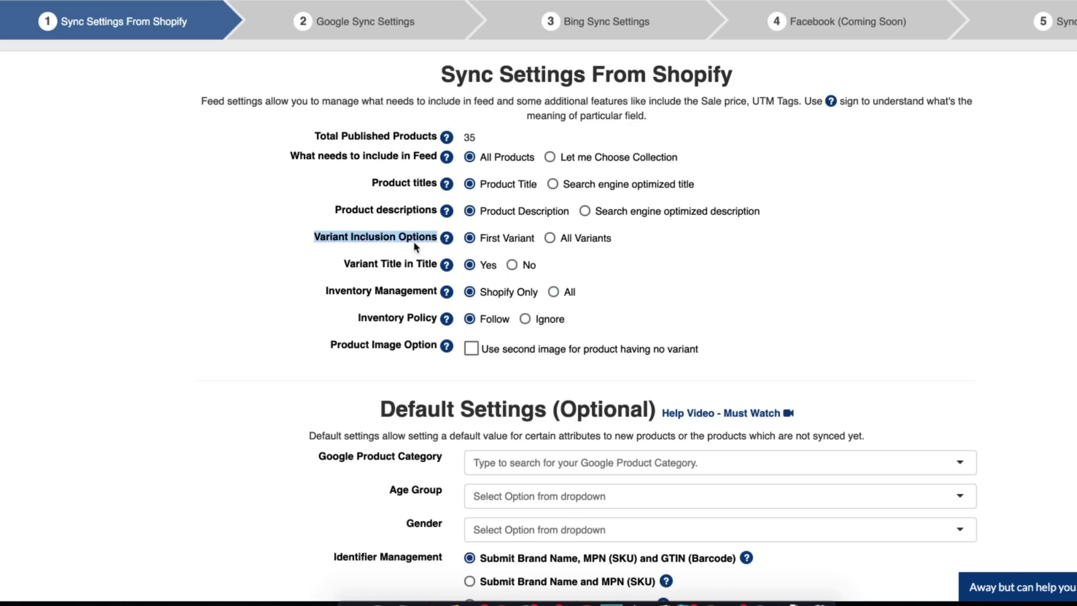
{"action": "left_click", "coordinate": [549, 241]}
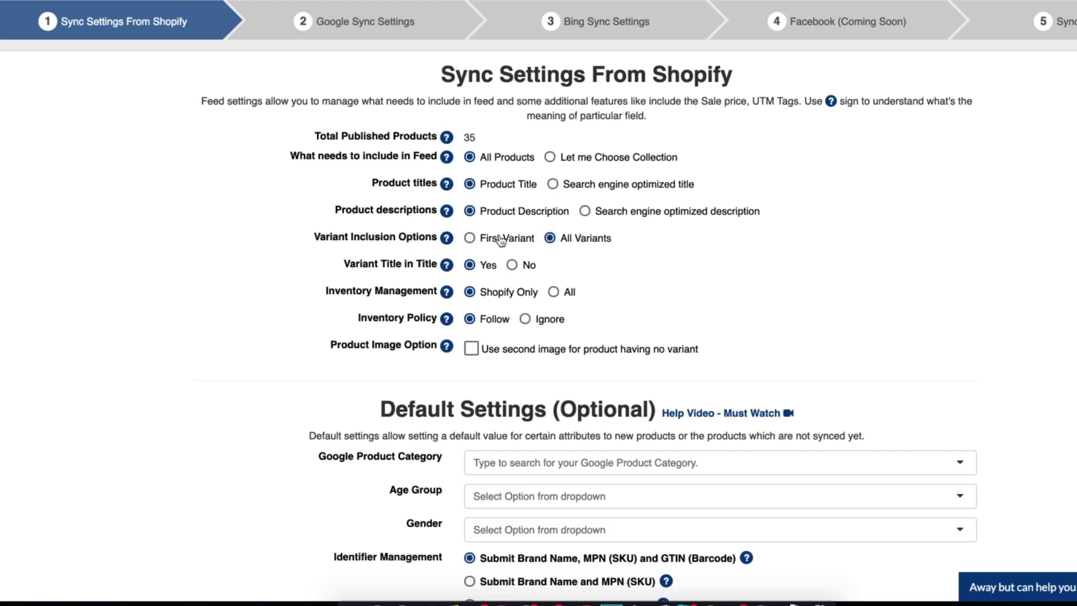
{"action": "left_click_drag", "start_coordinate": [336, 293], "coordinate": [415, 296]}
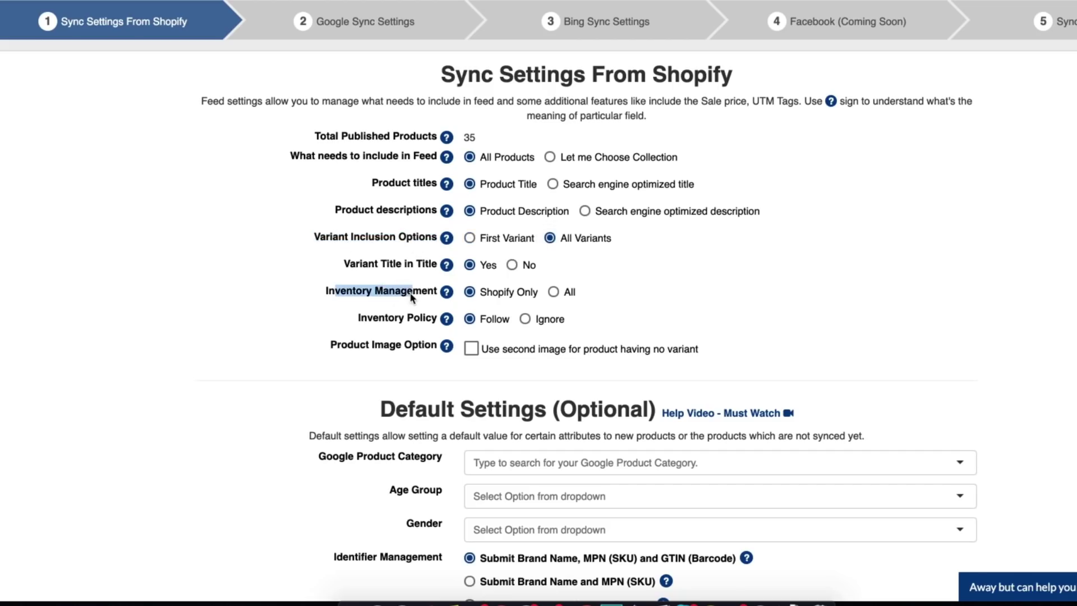
{"action": "left_click", "coordinate": [553, 291]}
Search 'home' and set Home & Garden as the default Google Product Category
{"action": "scroll", "coordinate": [298, 378], "scroll_direction": "down", "scroll_amount": 2}
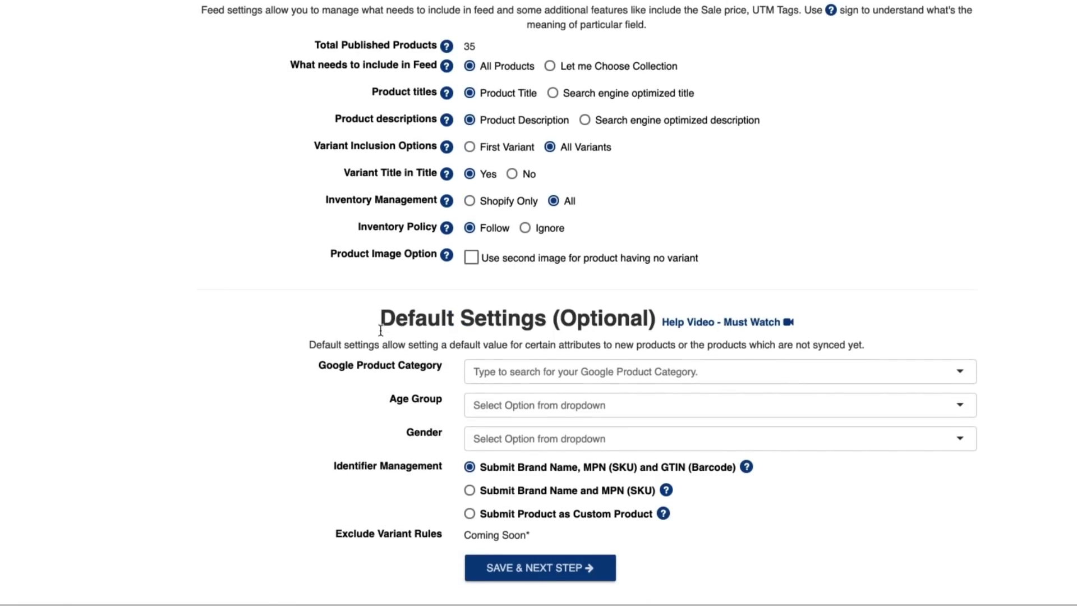
{"action": "left_click_drag", "start_coordinate": [382, 324], "coordinate": [544, 325]}
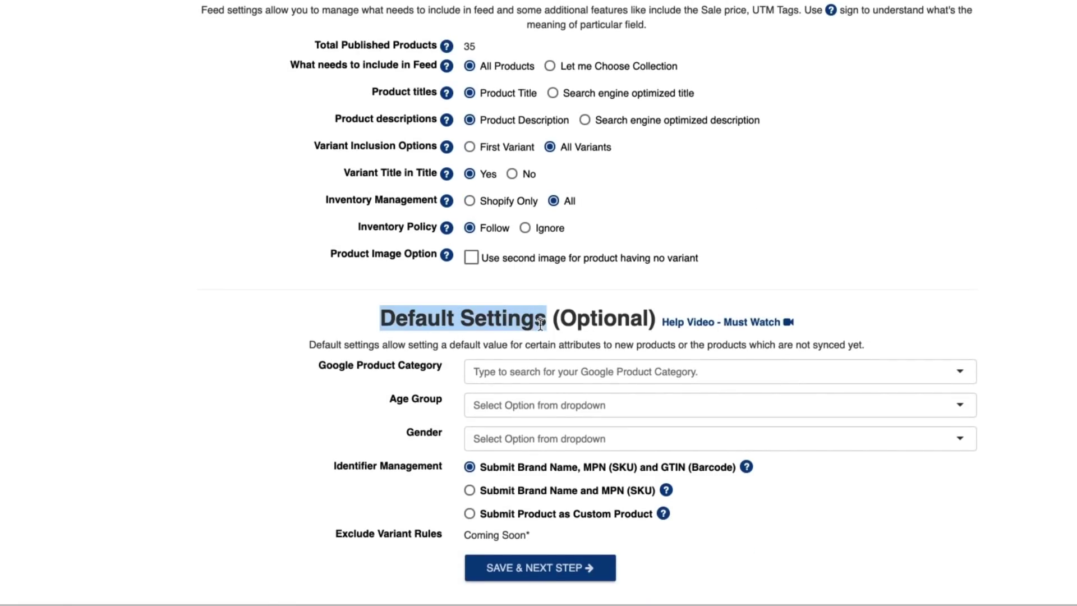
{"action": "left_click", "coordinate": [540, 372]}
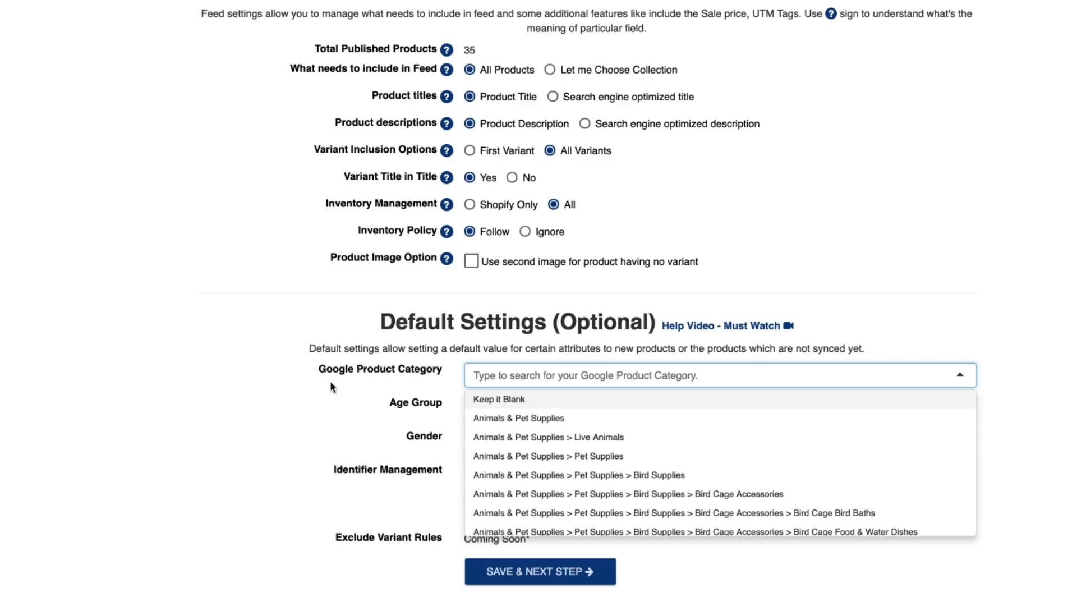
{"action": "scroll", "coordinate": [530, 434], "scroll_direction": "down", "scroll_amount": 2}
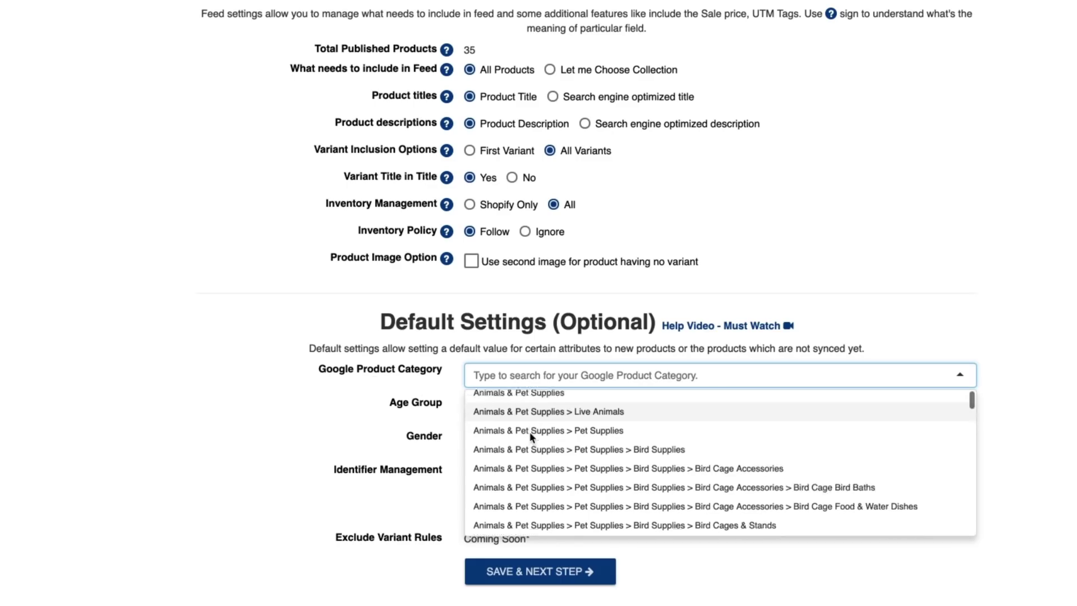
{"action": "scroll", "coordinate": [530, 436], "scroll_direction": "down", "scroll_amount": 6}
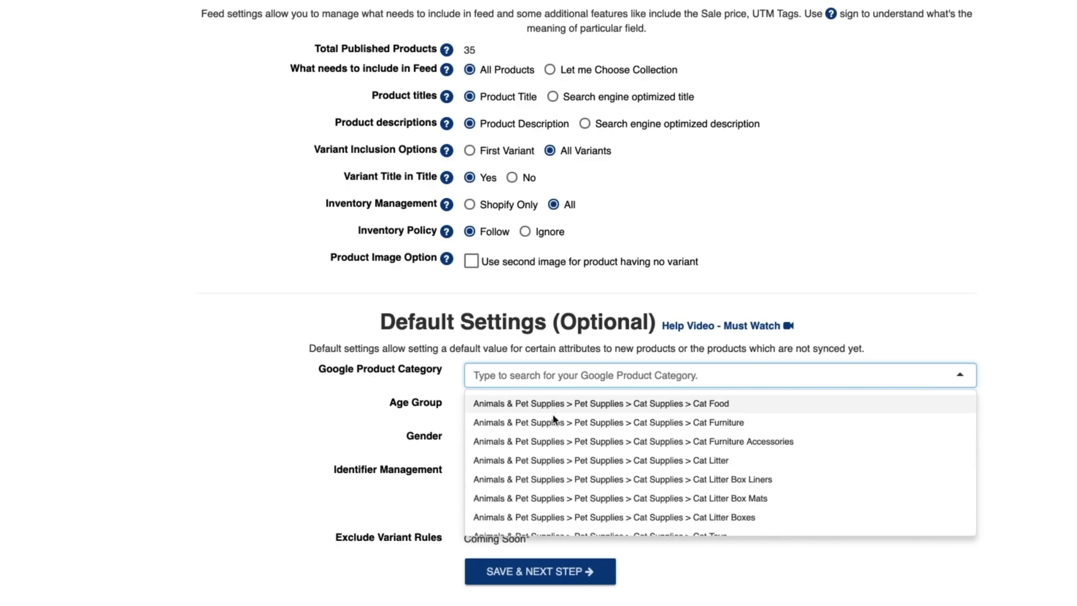
{"action": "scroll", "coordinate": [561, 443], "scroll_direction": "down", "scroll_amount": 5}
{"action": "scroll", "coordinate": [559, 445], "scroll_direction": "up", "scroll_amount": 5}
{"action": "type", "text": "home"}
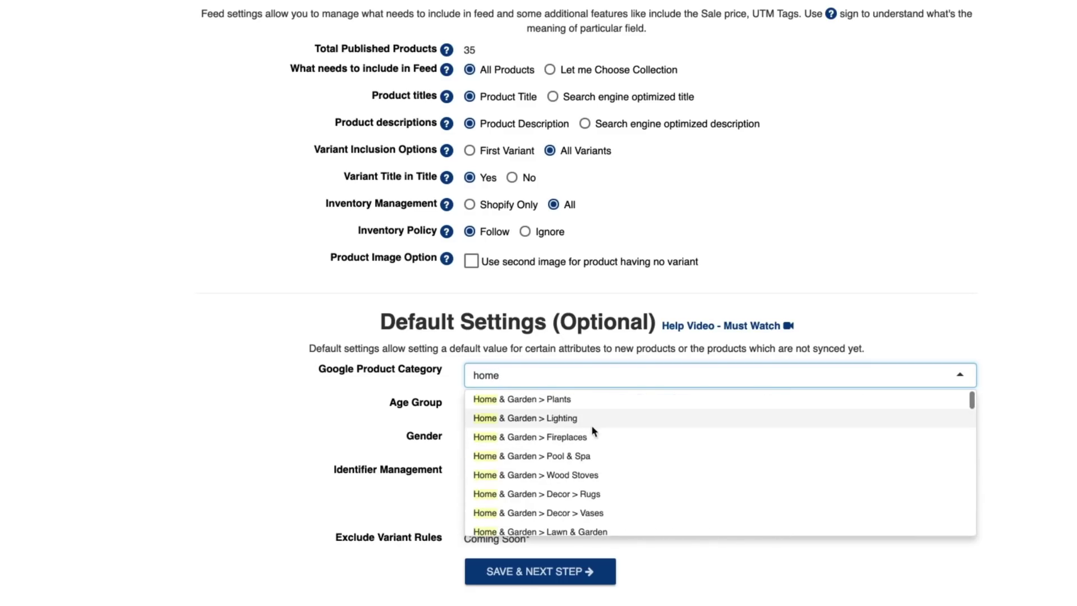
{"action": "scroll", "coordinate": [561, 420], "scroll_direction": "up", "scroll_amount": 2}
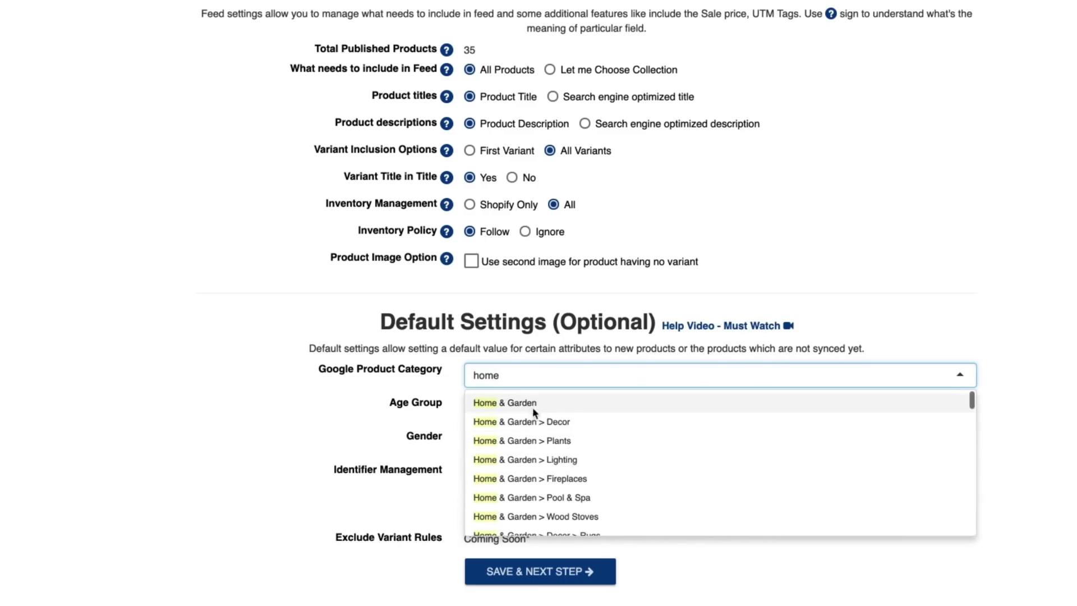
{"action": "left_click", "coordinate": [528, 405]}
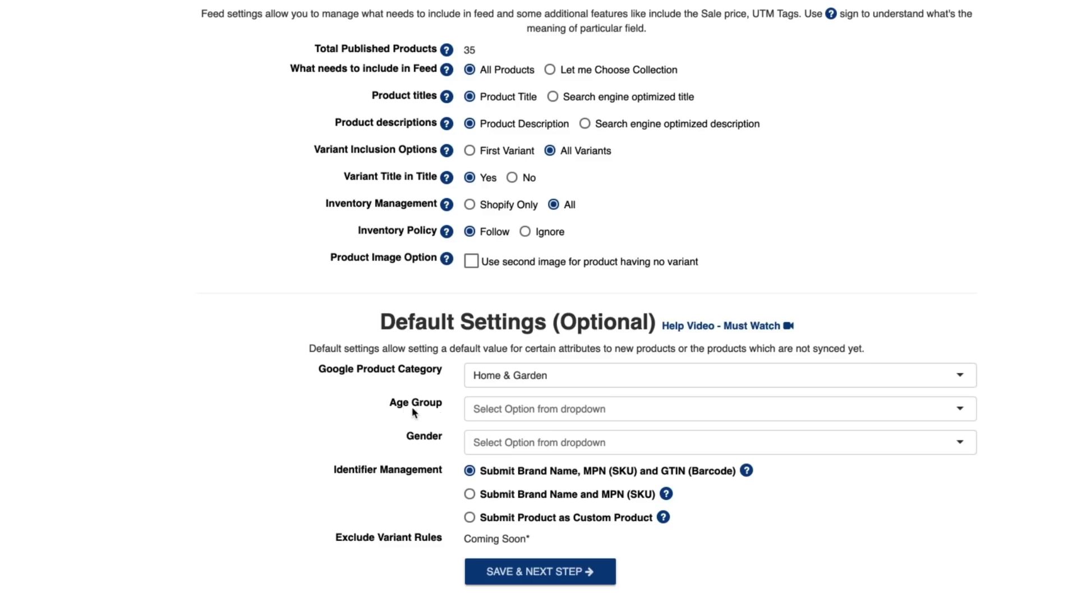
{"action": "scroll", "coordinate": [479, 422], "scroll_direction": "down", "scroll_amount": 1}
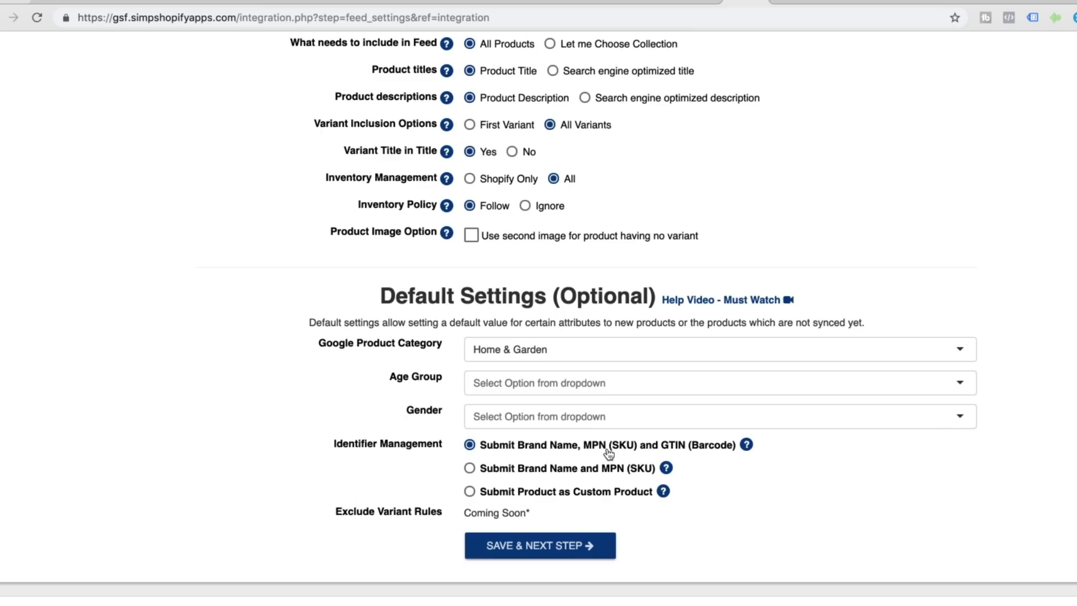
Enable Sale Price and choose the Global Format product ID, then save the Google settings
{"action": "left_click", "coordinate": [530, 547]}
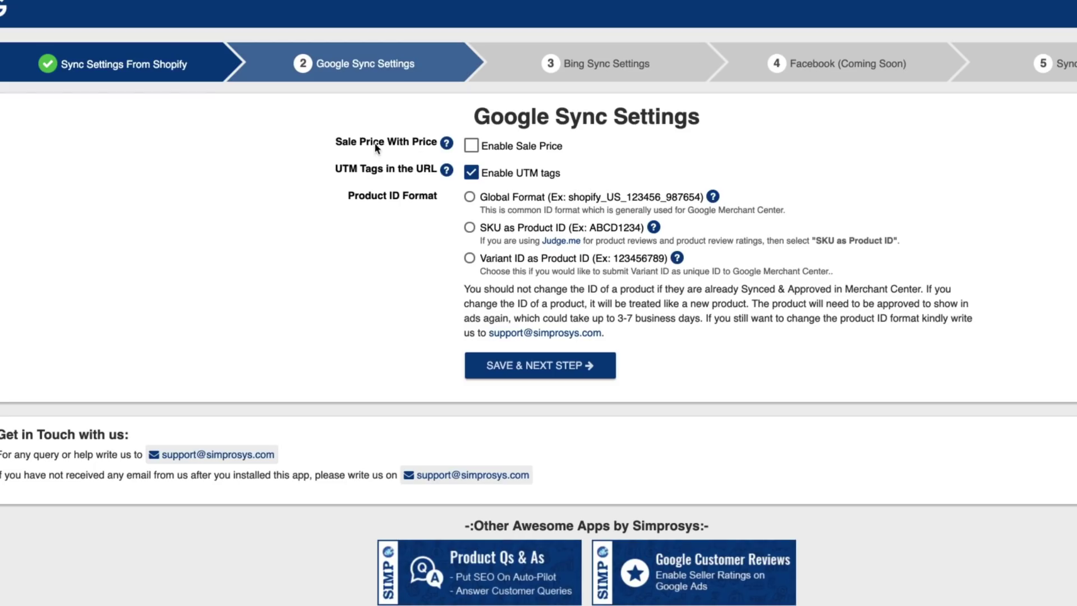
{"action": "left_click", "coordinate": [471, 147]}
{"action": "left_click", "coordinate": [469, 197]}
{"action": "left_click", "coordinate": [527, 366]}
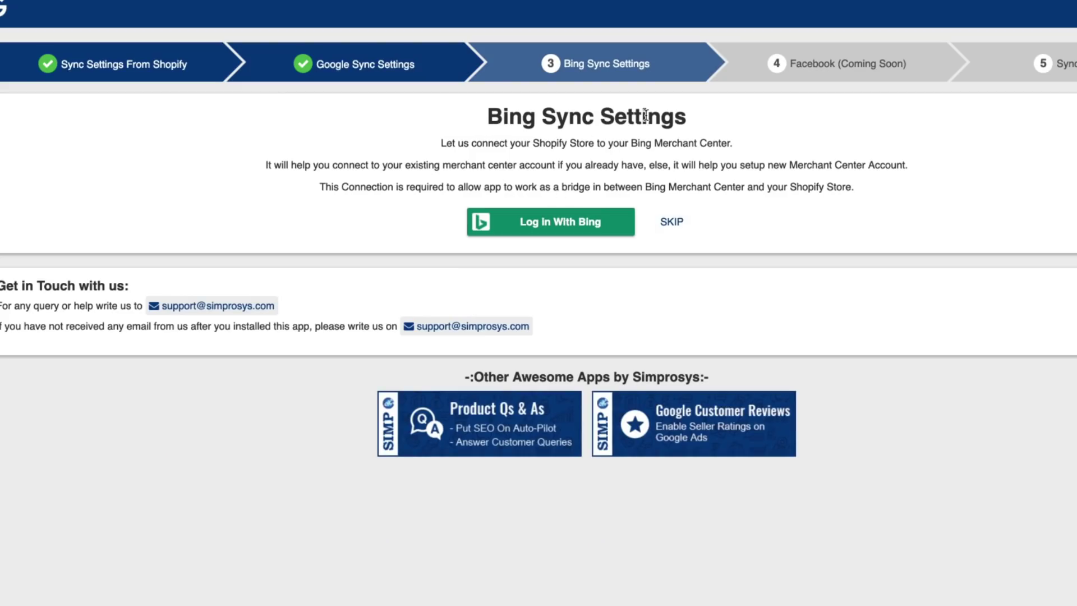
Skip the Bing merchant account and start syncing the store's products
{"action": "left_click", "coordinate": [668, 230]}
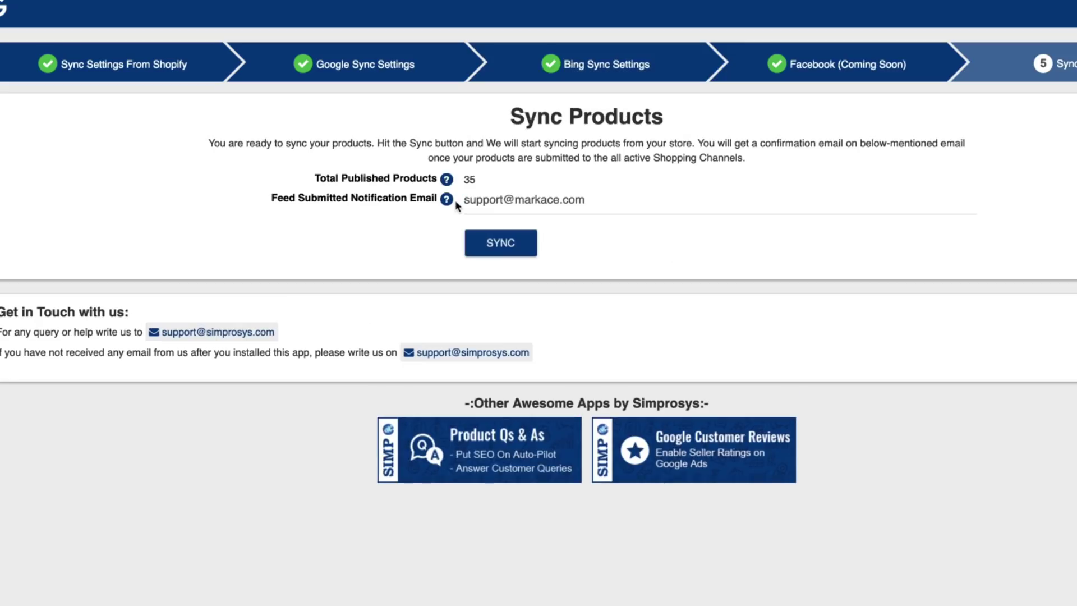
{"action": "left_click_drag", "start_coordinate": [509, 123], "coordinate": [635, 124]}
{"action": "left_click_drag", "start_coordinate": [385, 182], "coordinate": [508, 176]}
{"action": "left_click", "coordinate": [509, 177]}
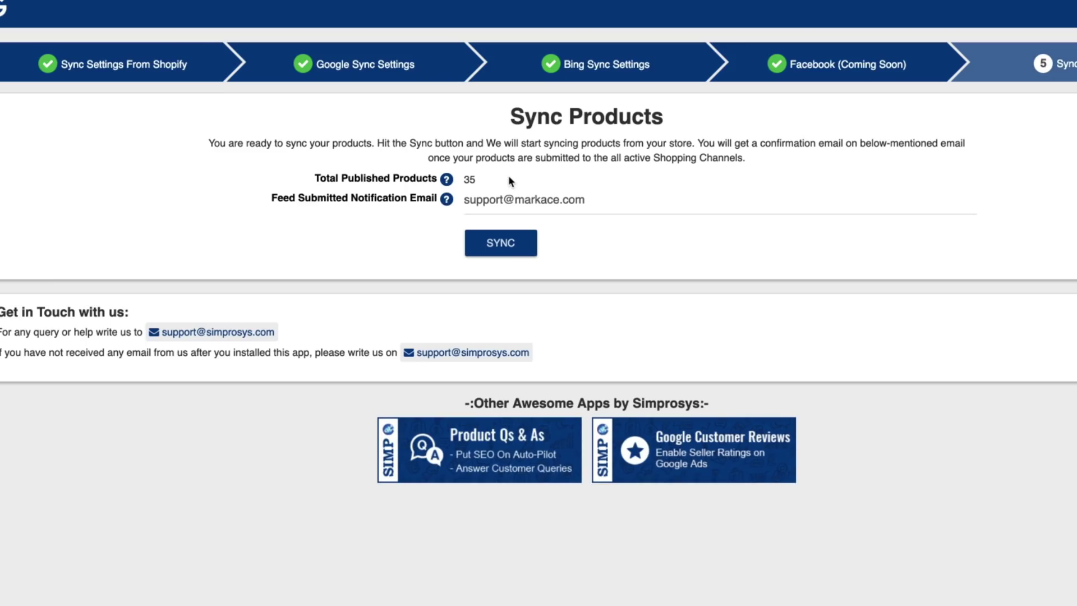
{"action": "left_click", "coordinate": [497, 247]}
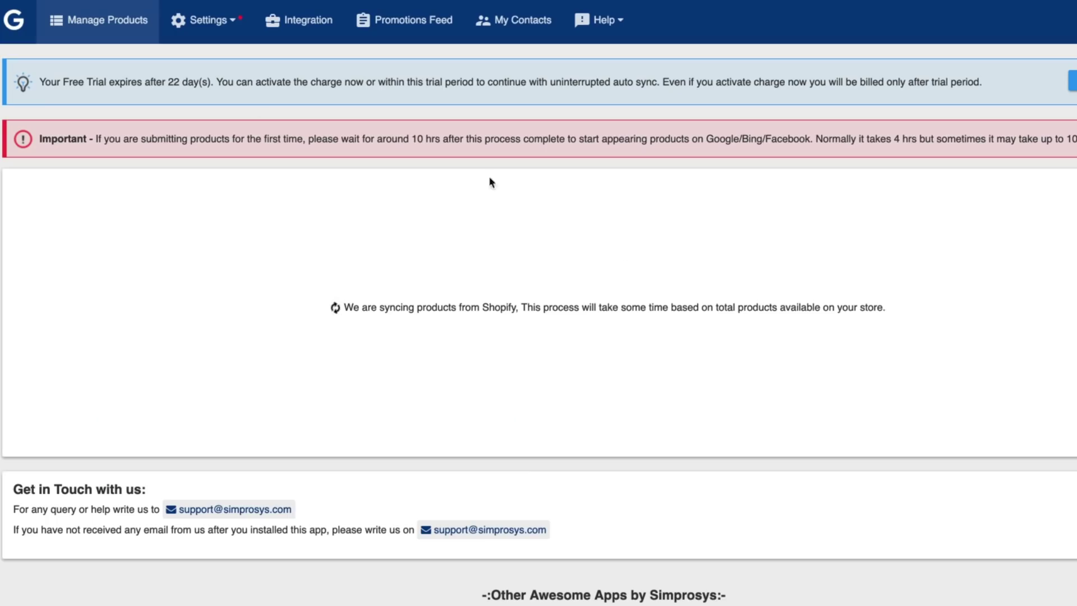